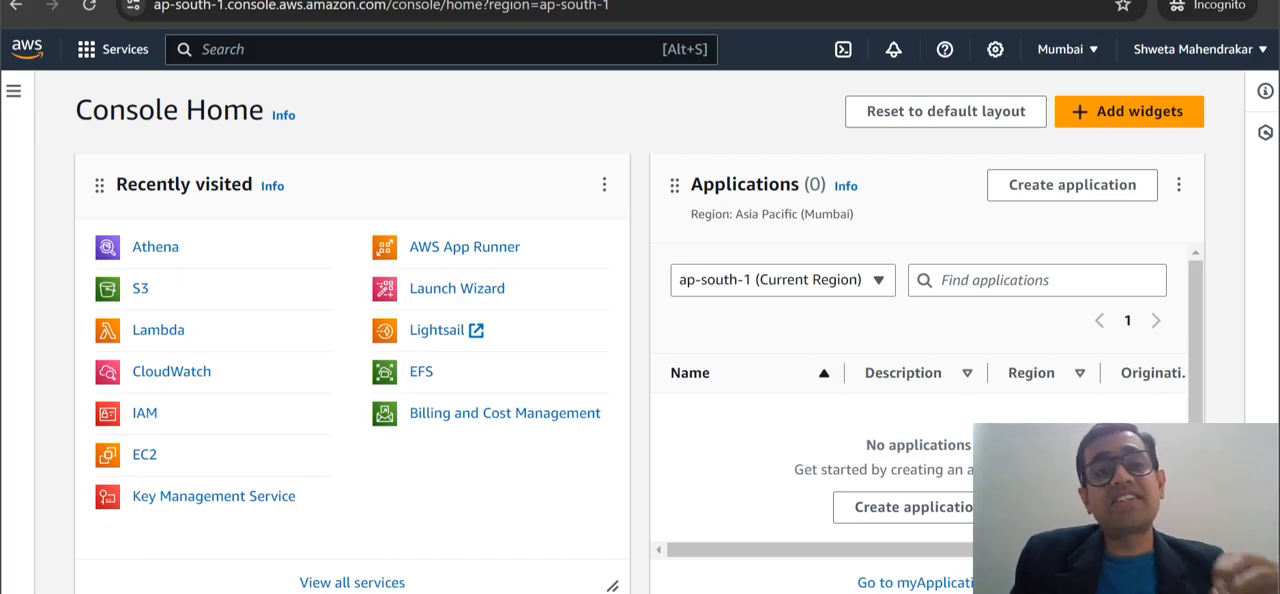
Open the S3 and Athena consoles in separate browser tabs and switch to the S3 buckets page.
right_click(137, 292)
left_click(183, 306)
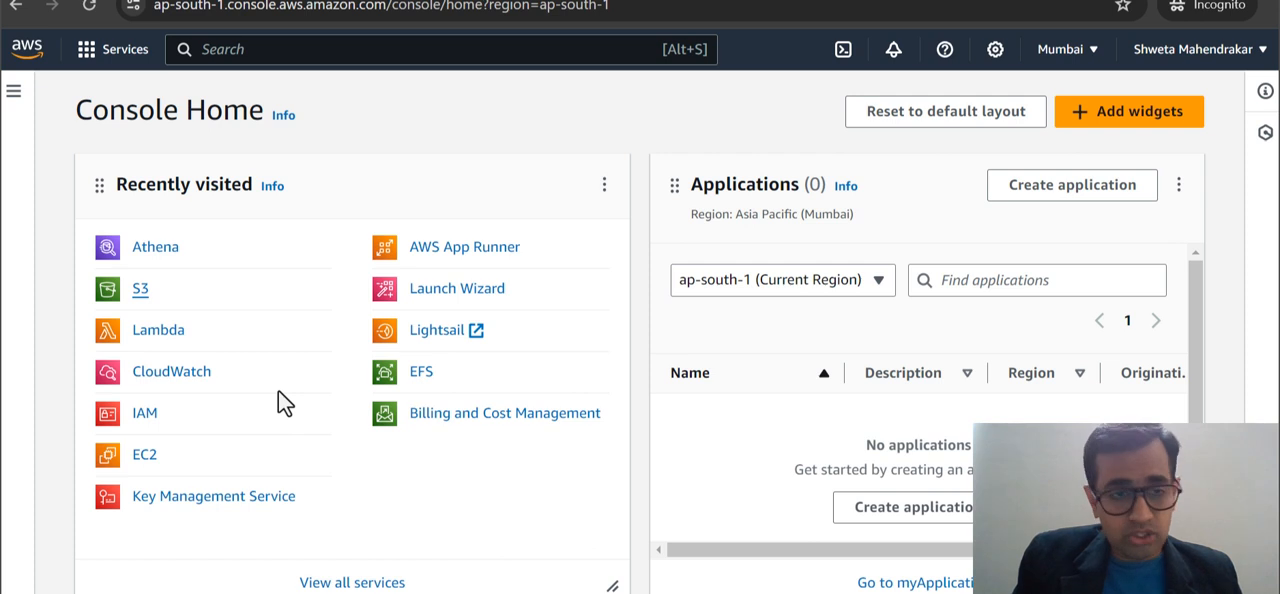
right_click(163, 248)
left_click(207, 256)
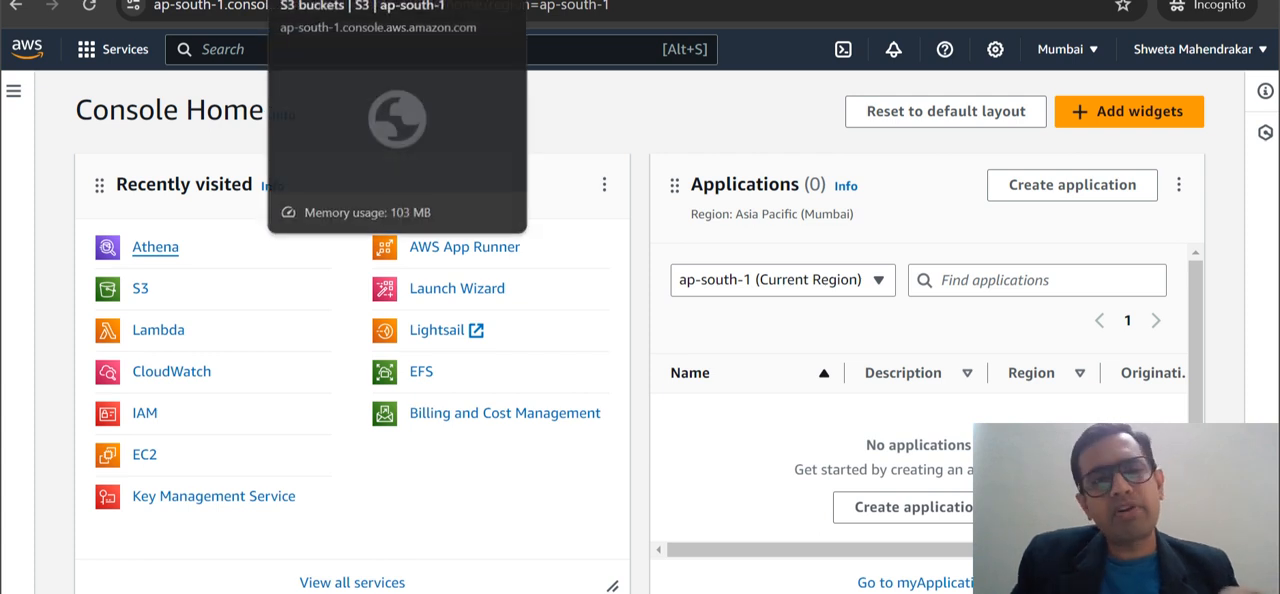
left_click(345, 1)
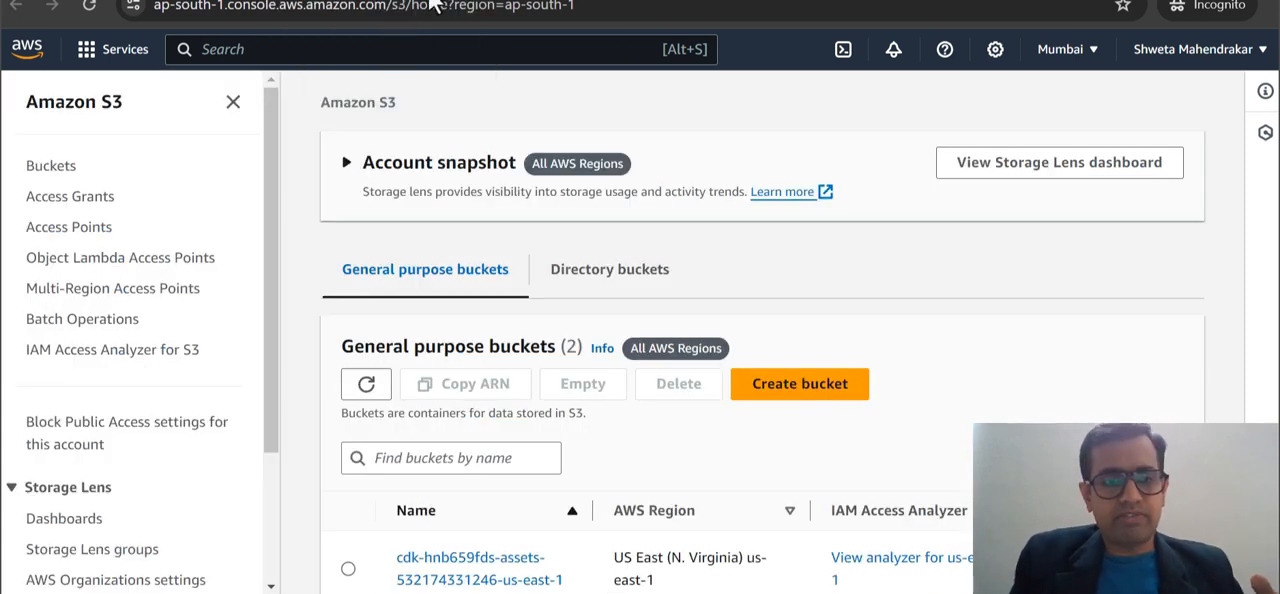
Open the dataset folder inside the cloud-simplifier-dataset-bucket bucket.
scroll(835, 276, "down", 1)
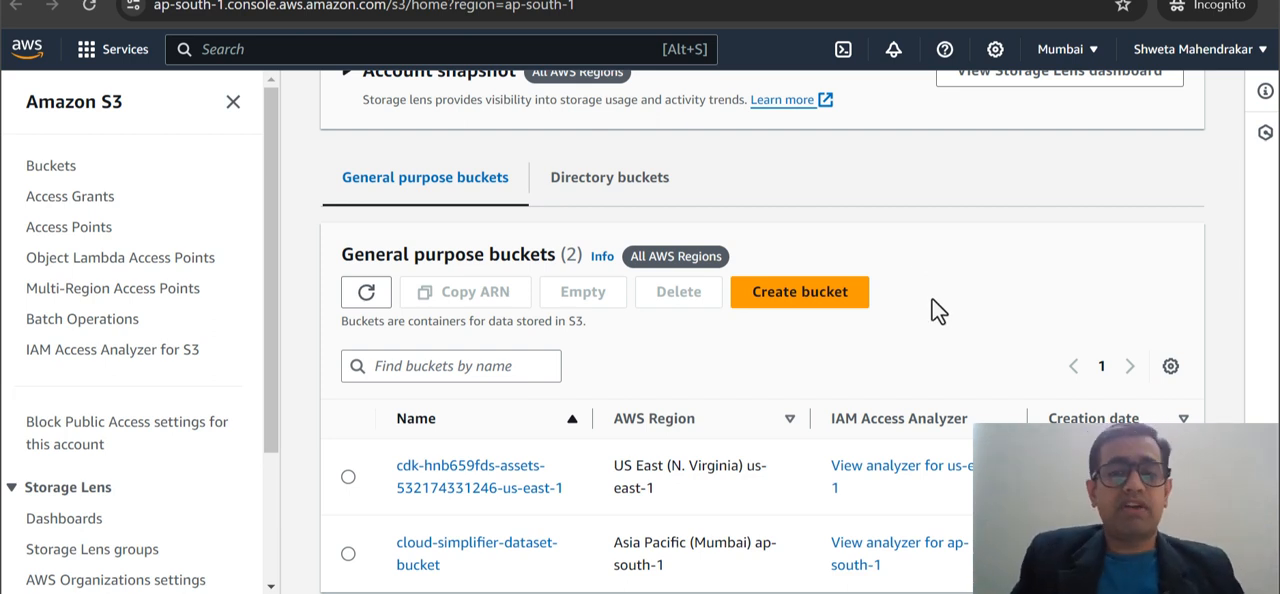
scroll(932, 299, "down", 1)
double_click(510, 522)
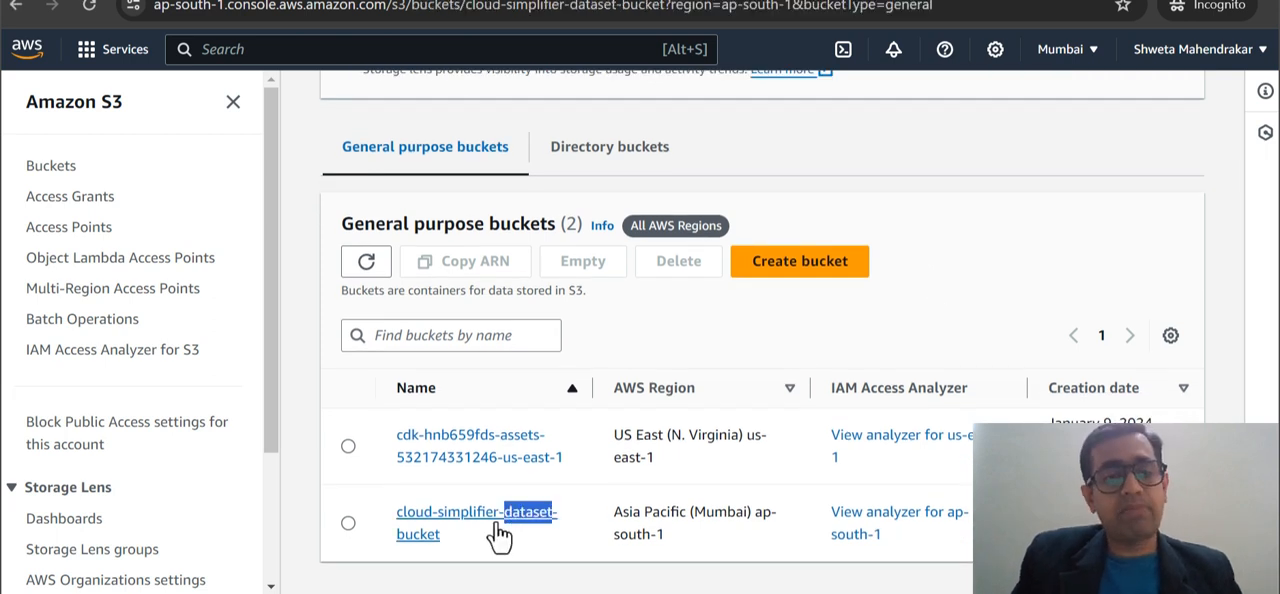
scroll(795, 306, "down", 1)
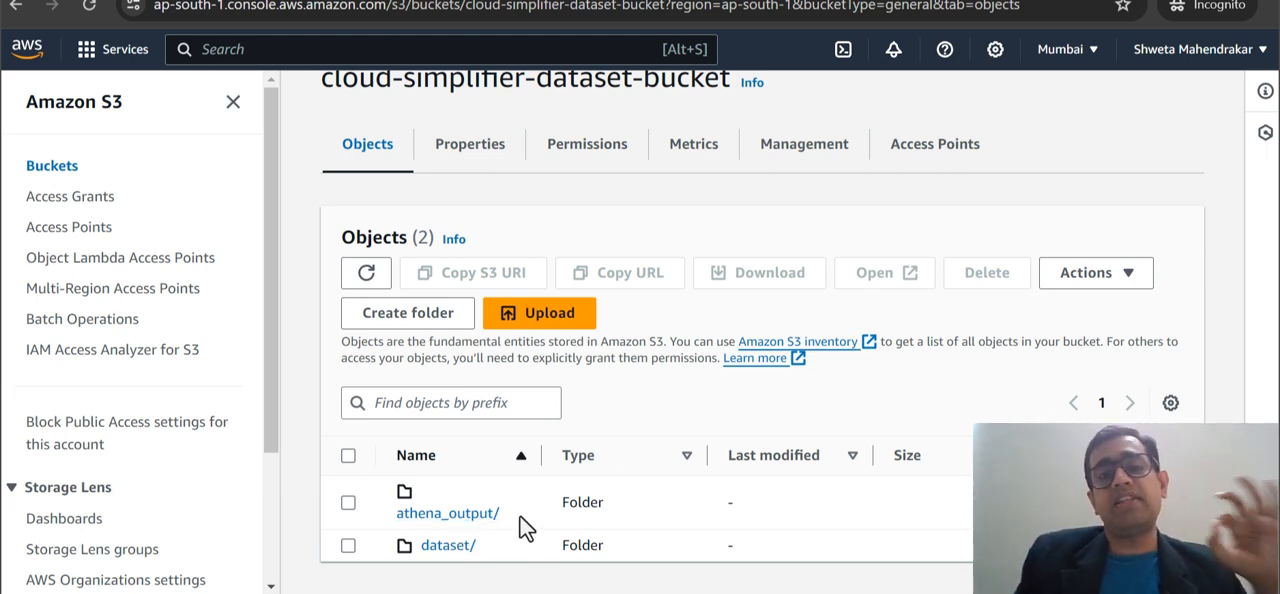
left_click(449, 546)
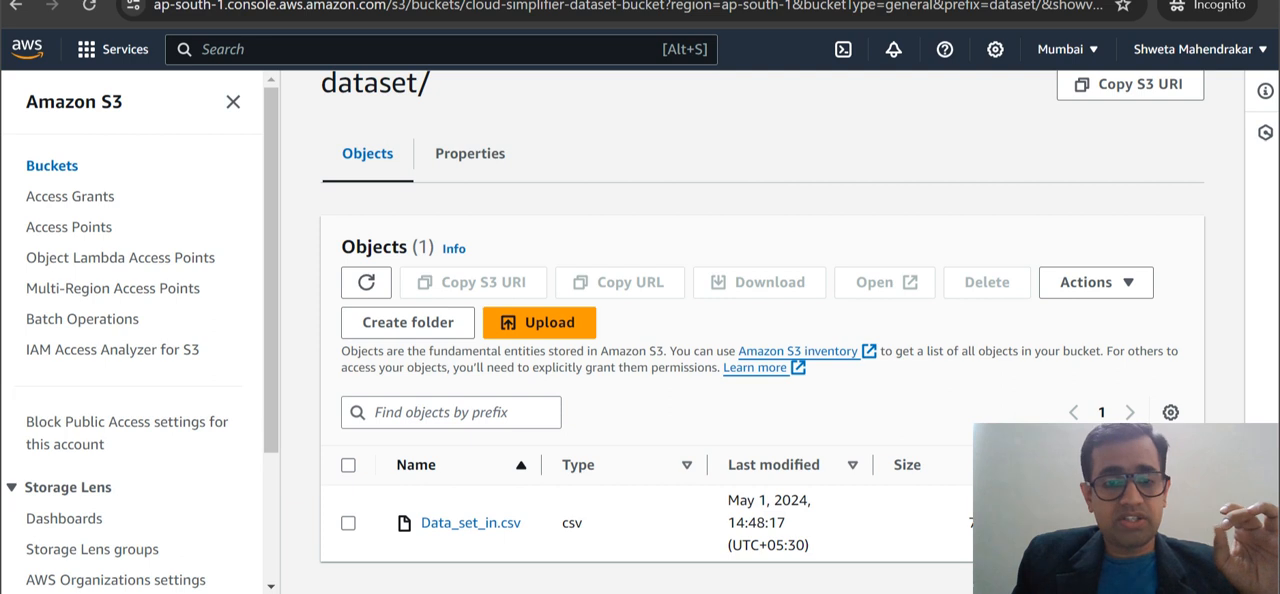
Switch to the local Athena-Demo folder and open Data_set_in.csv in Excel.
key("alt+Tab")
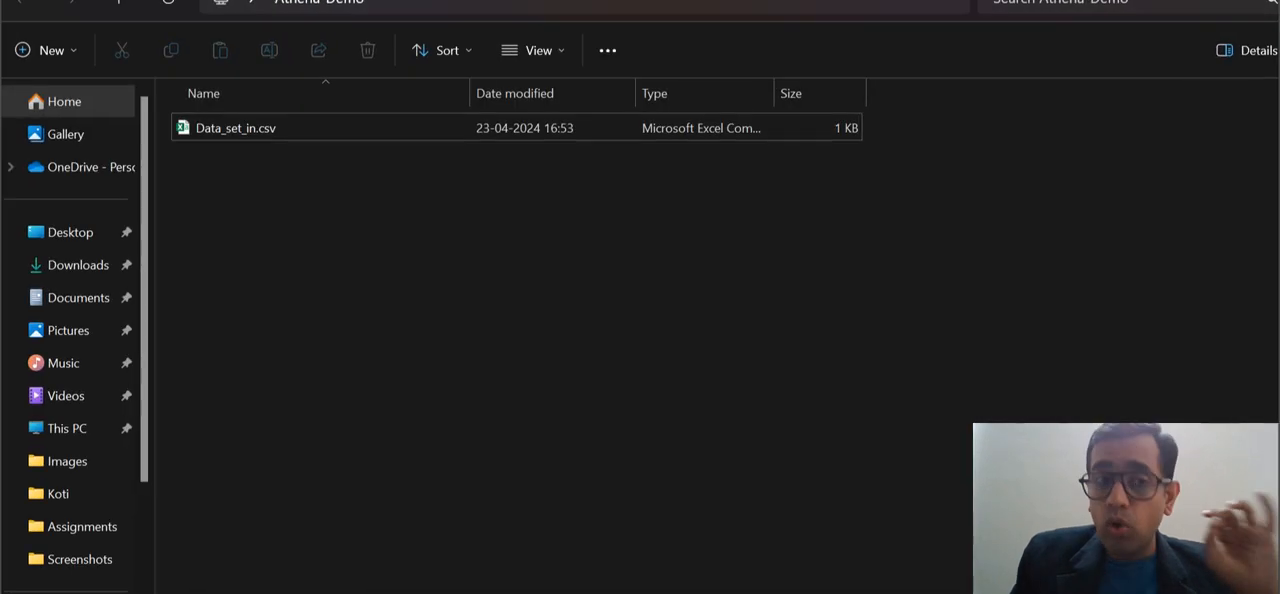
double_click(287, 128)
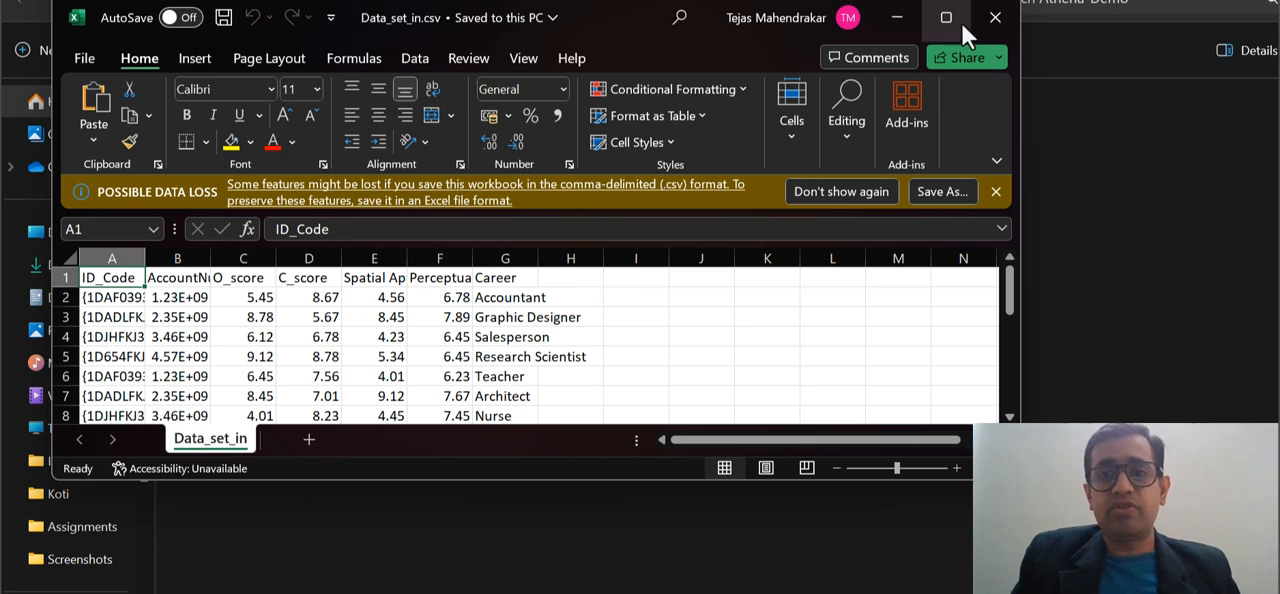
left_click(961, 22)
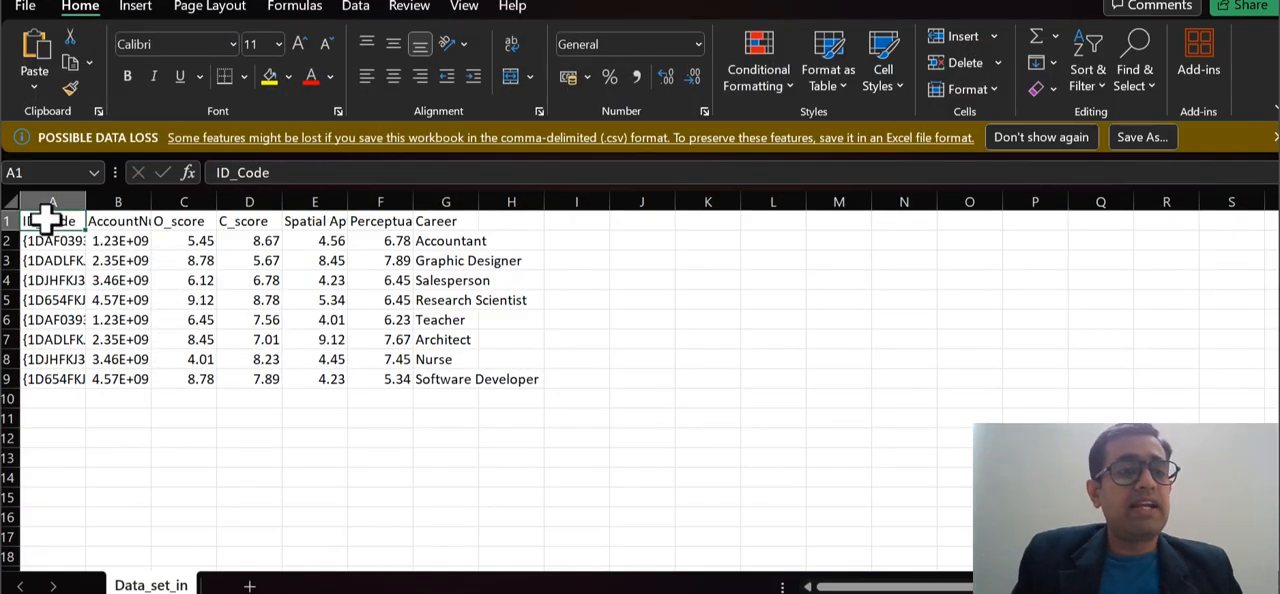
Inspect the CSV's columns, fitting the AccountNumber and Career column widths, and close the file without saving changes.
left_click(126, 218)
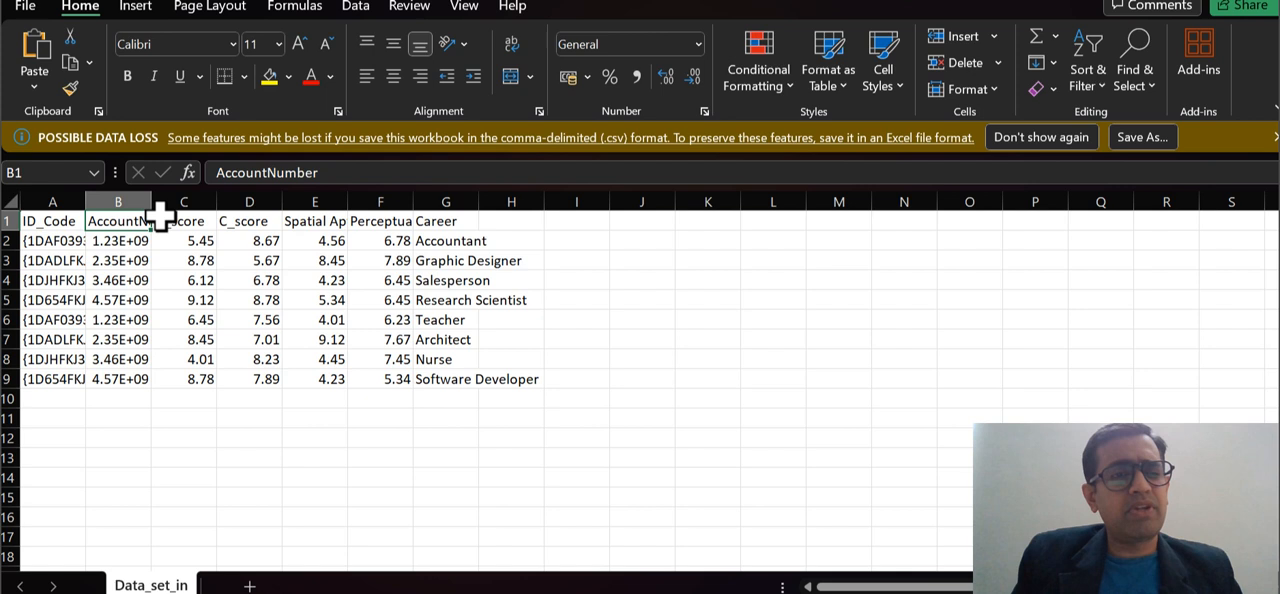
double_click(151, 202)
left_click(218, 224)
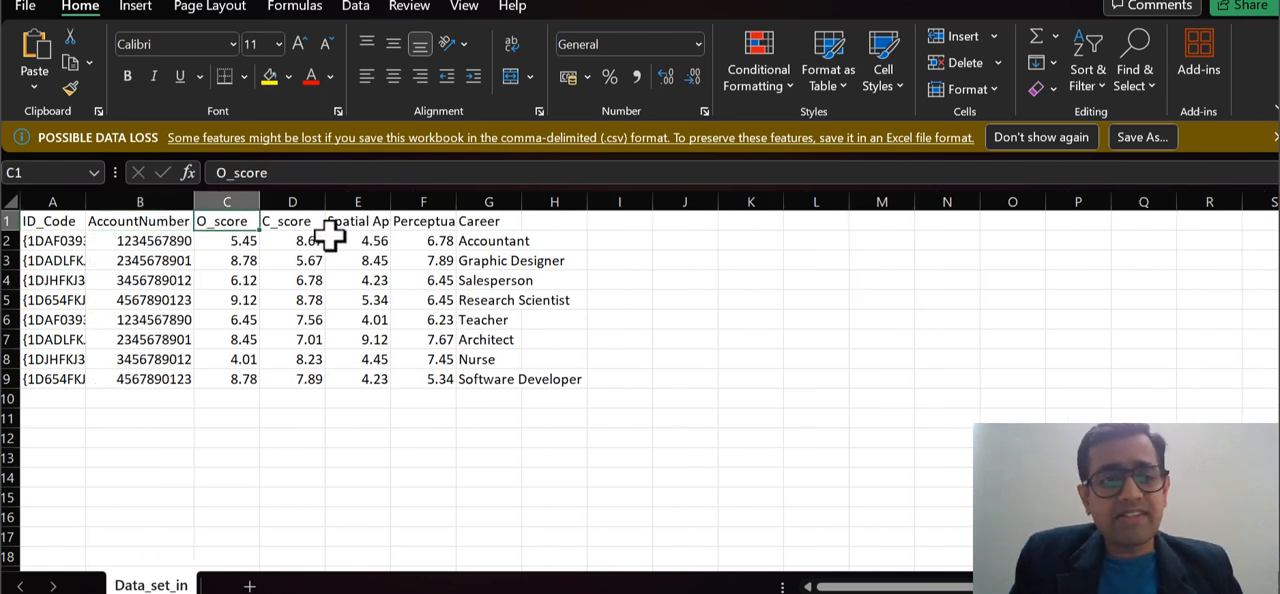
double_click(522, 203)
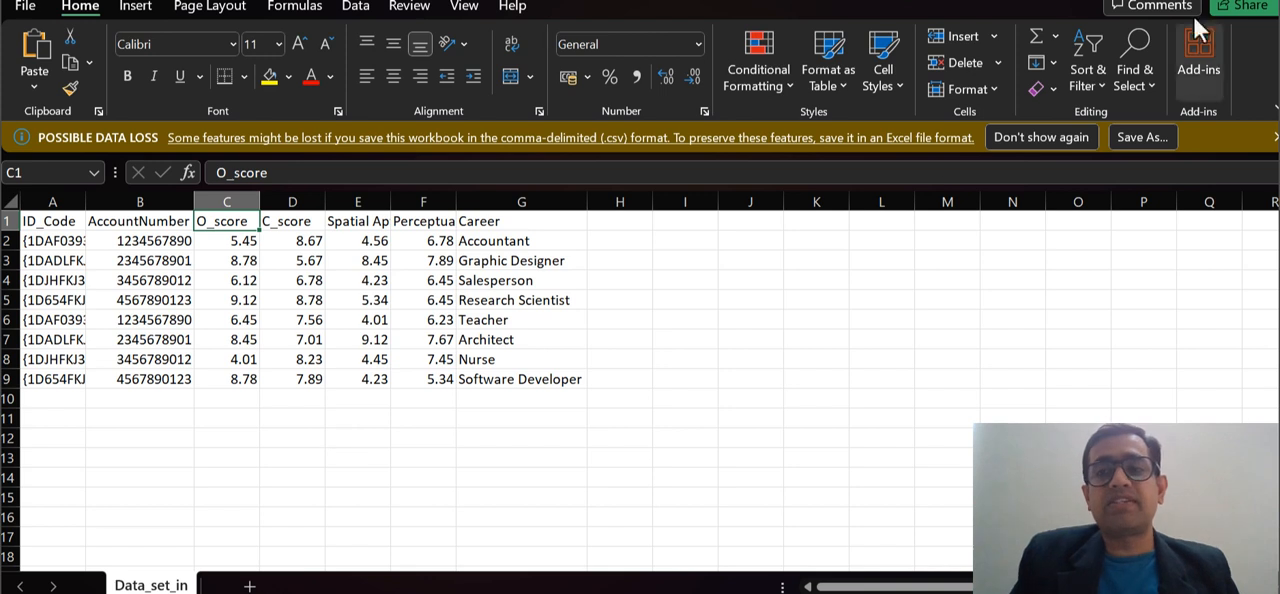
left_click(1275, 2)
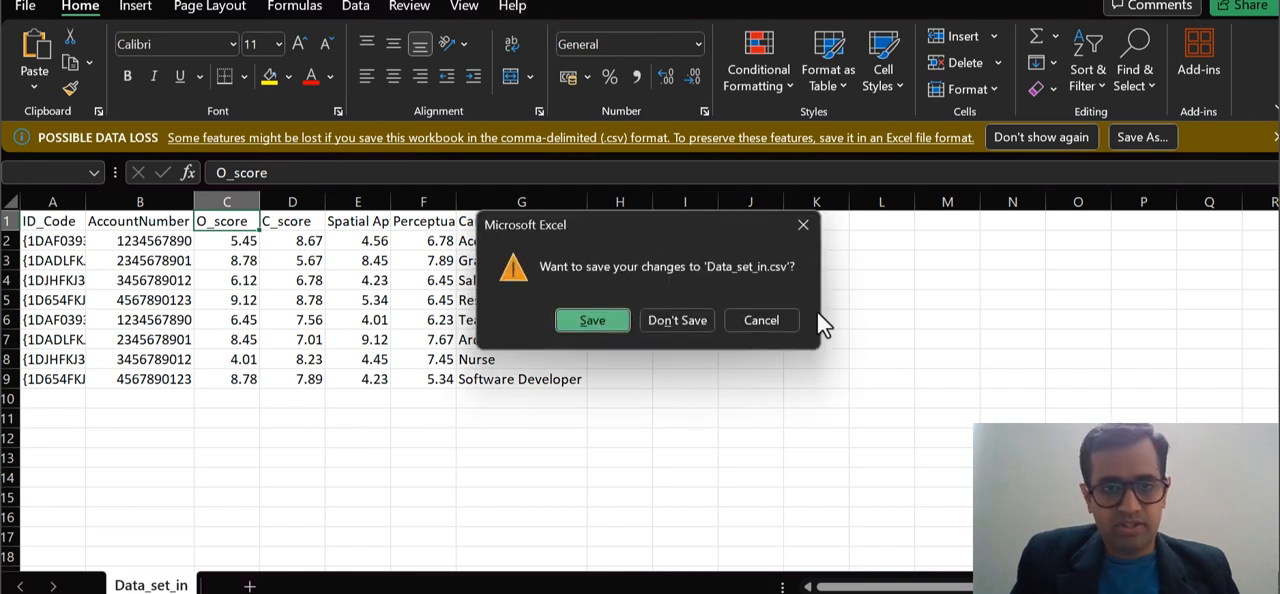
left_click(695, 322)
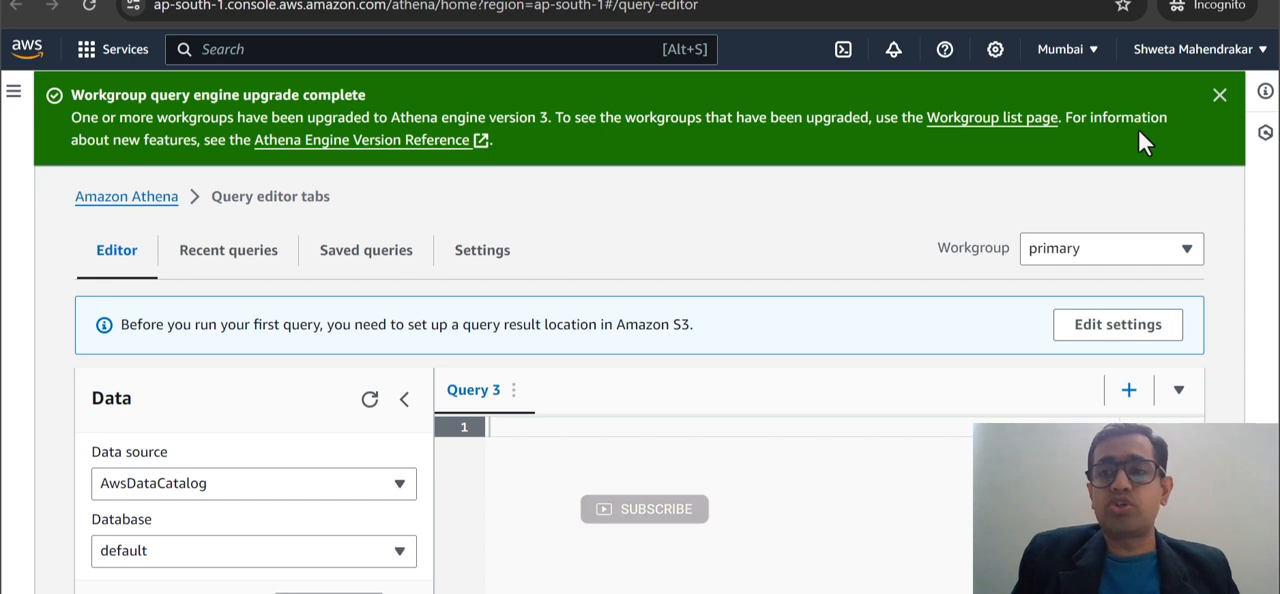
Dismiss the workgroup upgrade notice in Athena's query editor and open the Amazon Athena landing page.
left_click(1219, 97)
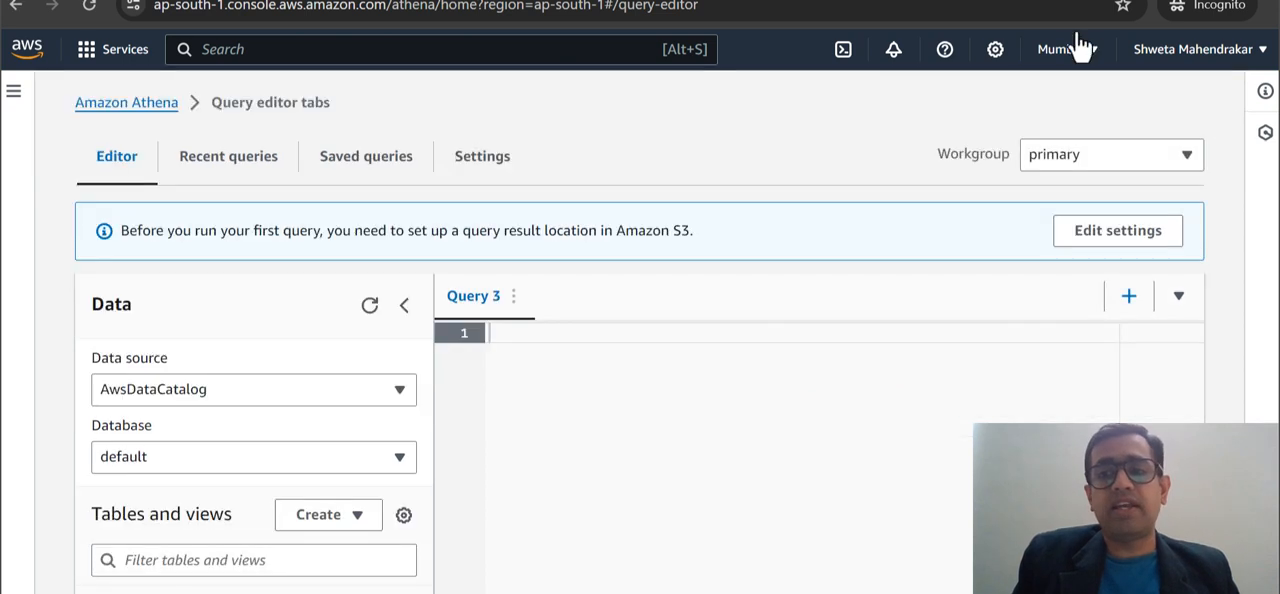
left_click(13, 91)
left_click(95, 112)
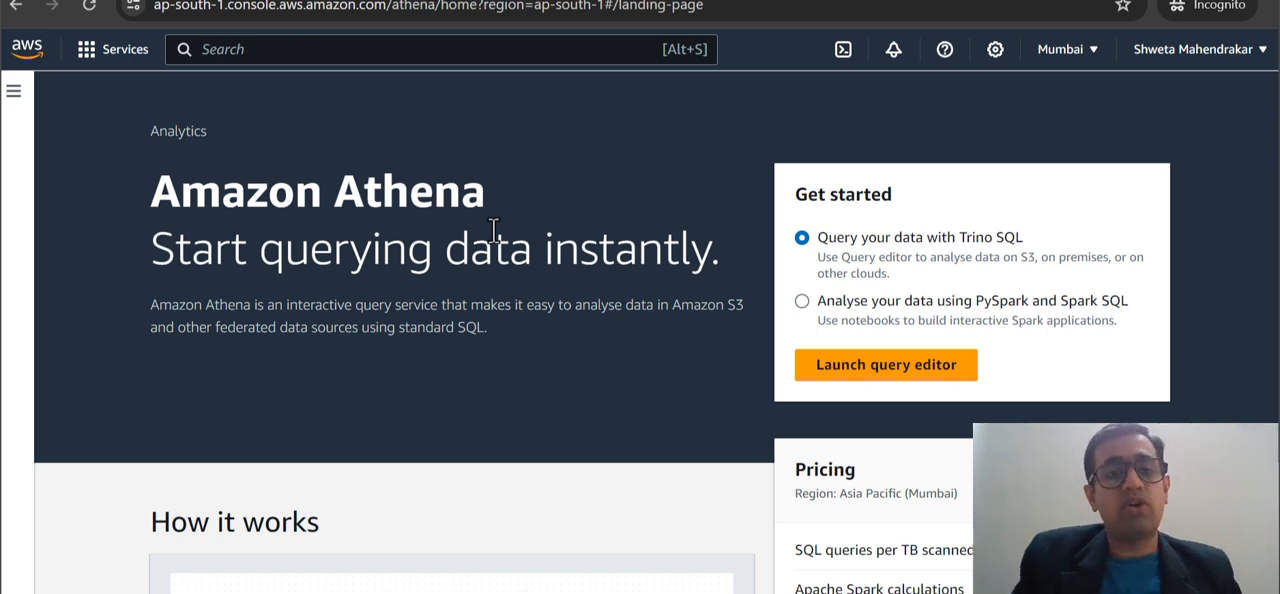
Read the description of Amazon Athena on the landing page, including its supported data sources.
scroll(556, 284, "down", 1)
left_click_drag(150, 243, 689, 267)
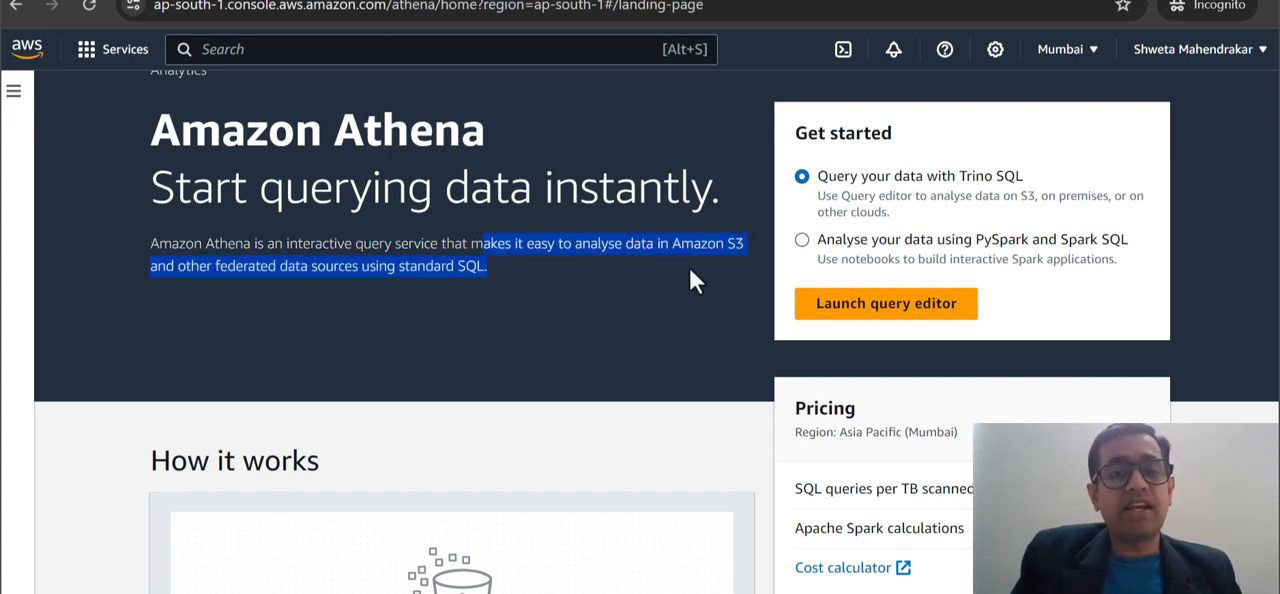
left_click(689, 267)
left_click_drag(178, 268, 514, 276)
left_click(506, 266)
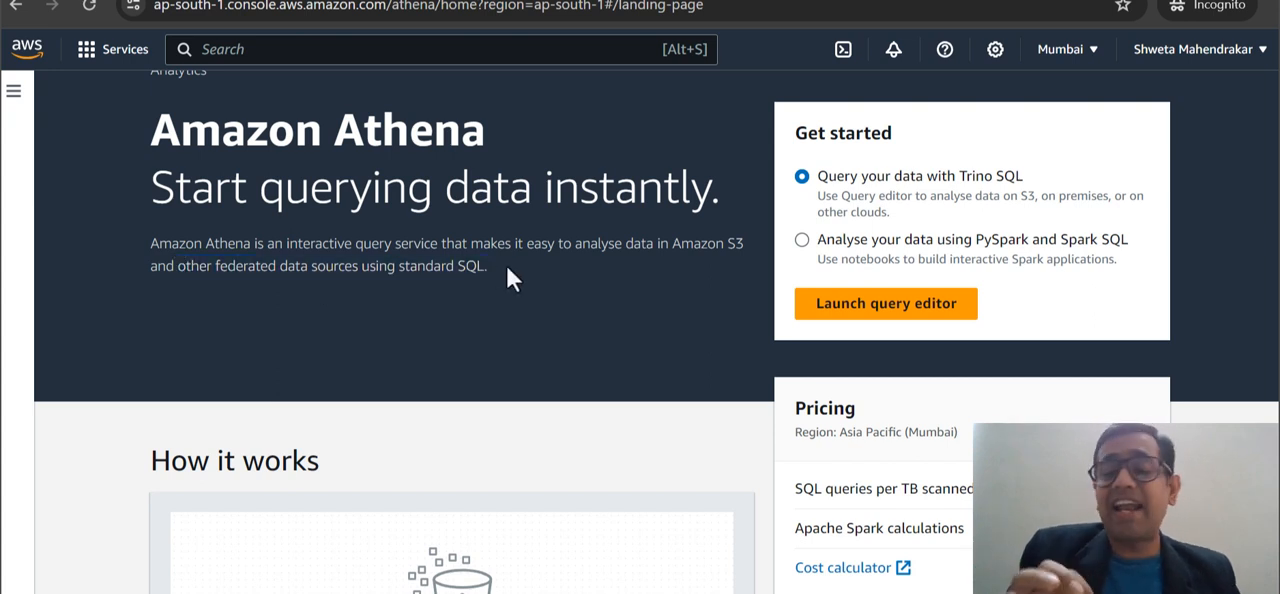
Examine the How it works diagram's first two stages, on pointing to a data source and starting to query.
scroll(507, 267, "down", 3)
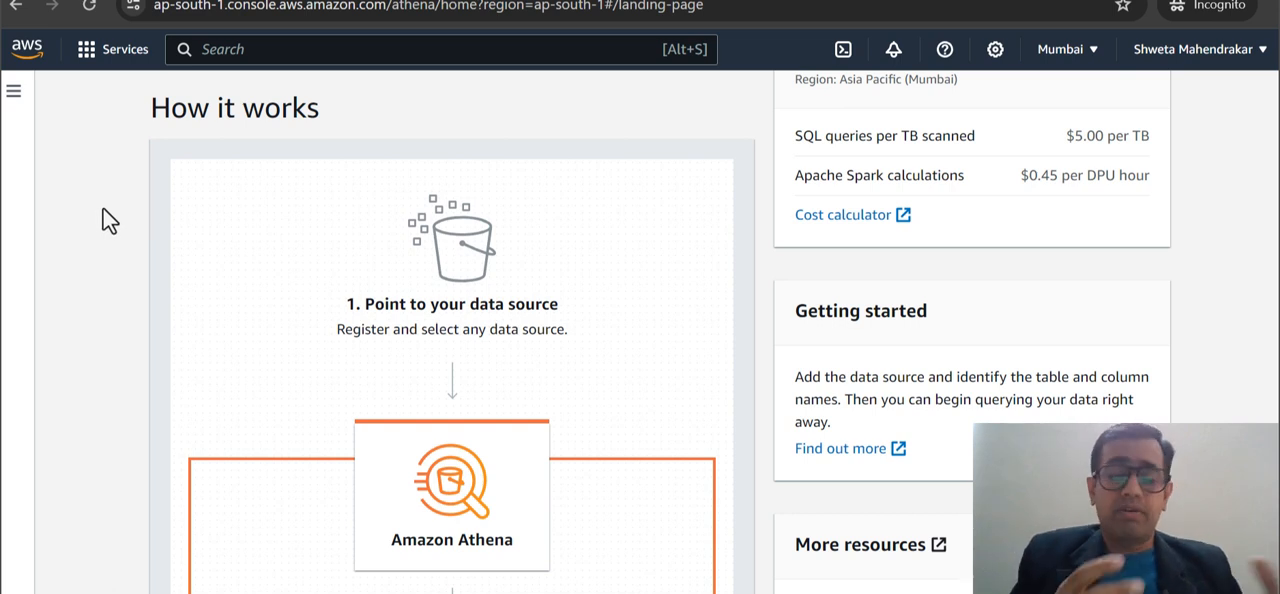
left_click_drag(366, 313, 556, 313)
left_click(561, 313)
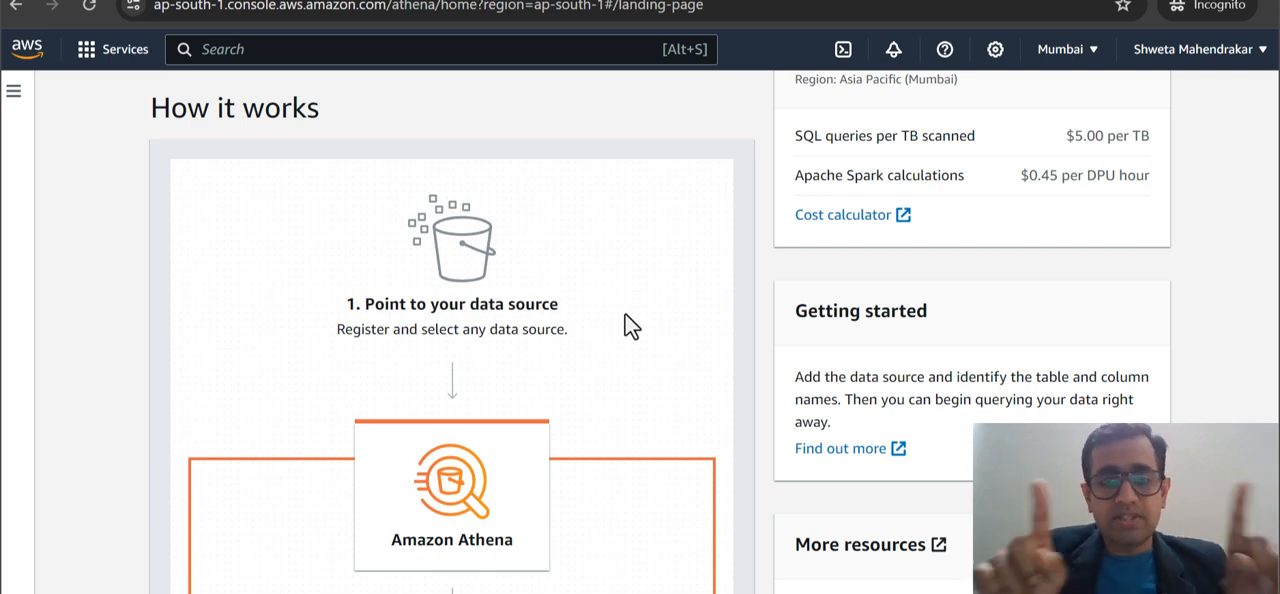
scroll(625, 318, "down", 3)
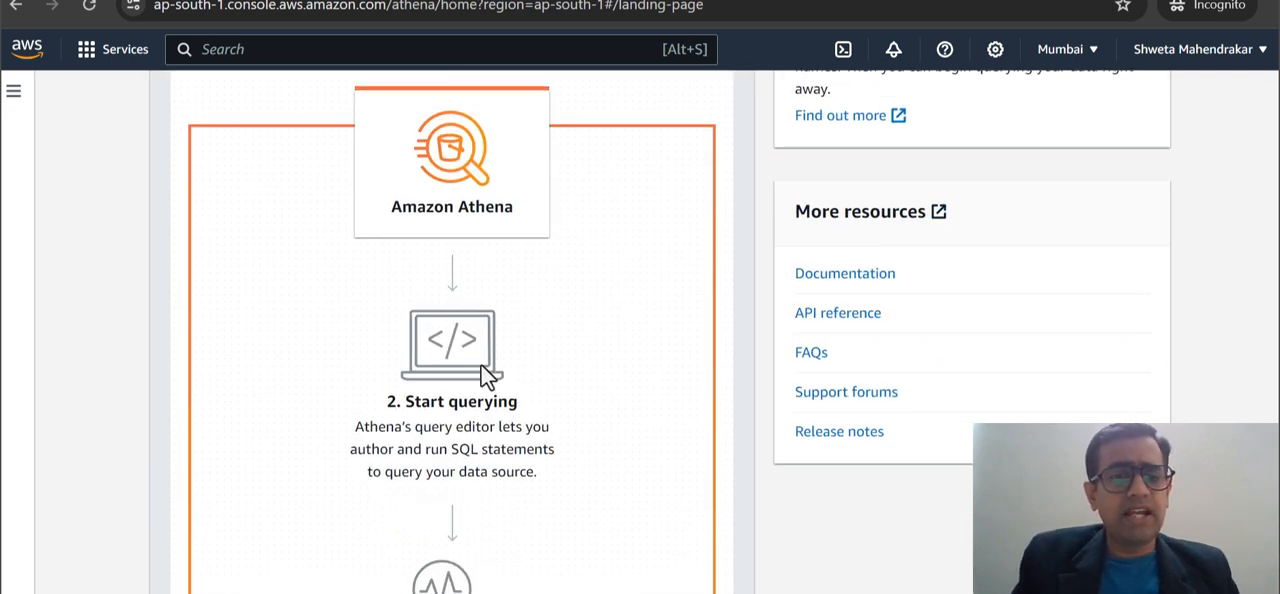
scroll(564, 363, "down", 1)
left_click_drag(371, 273, 550, 357)
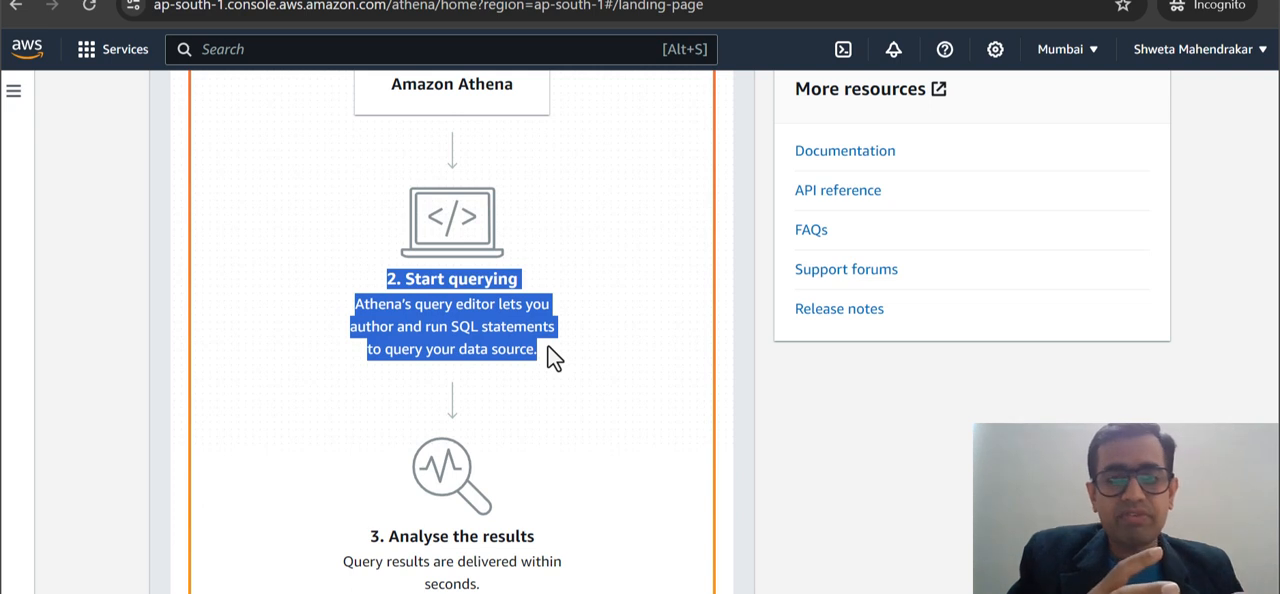
left_click(423, 331)
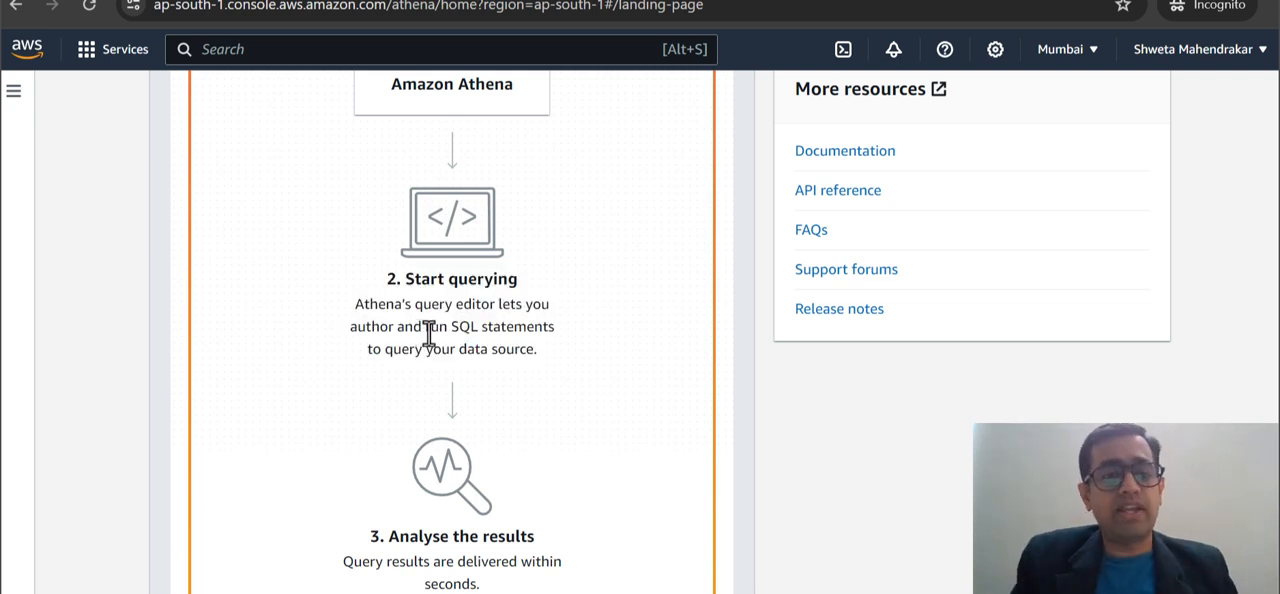
left_click_drag(362, 304, 536, 308)
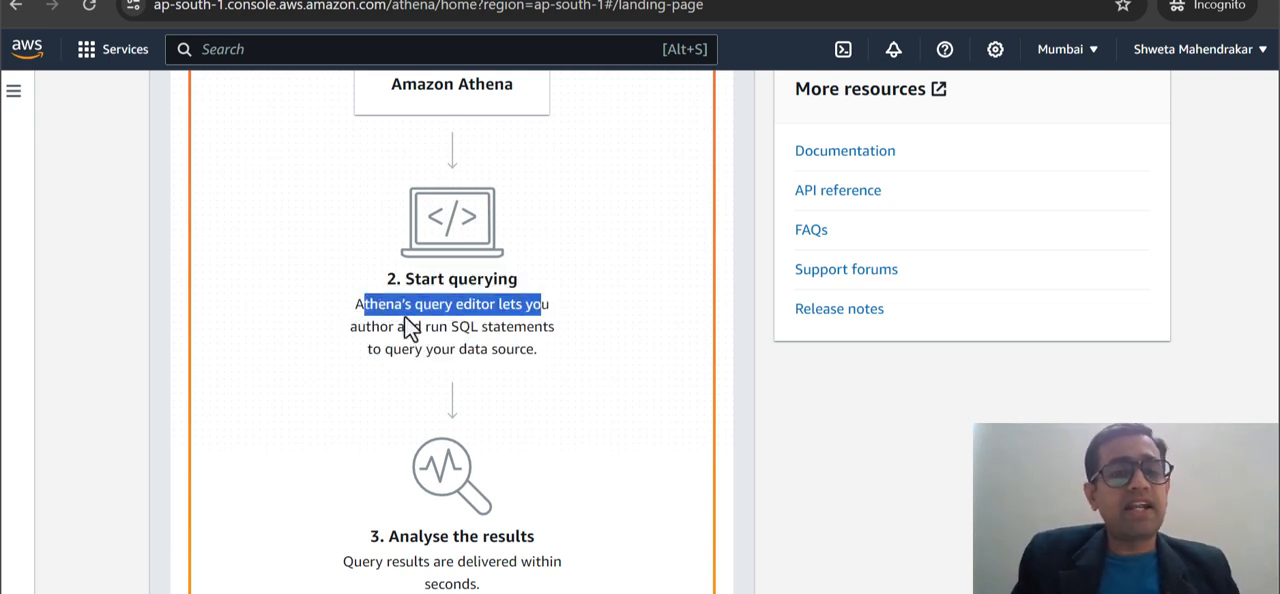
left_click_drag(348, 327, 557, 353)
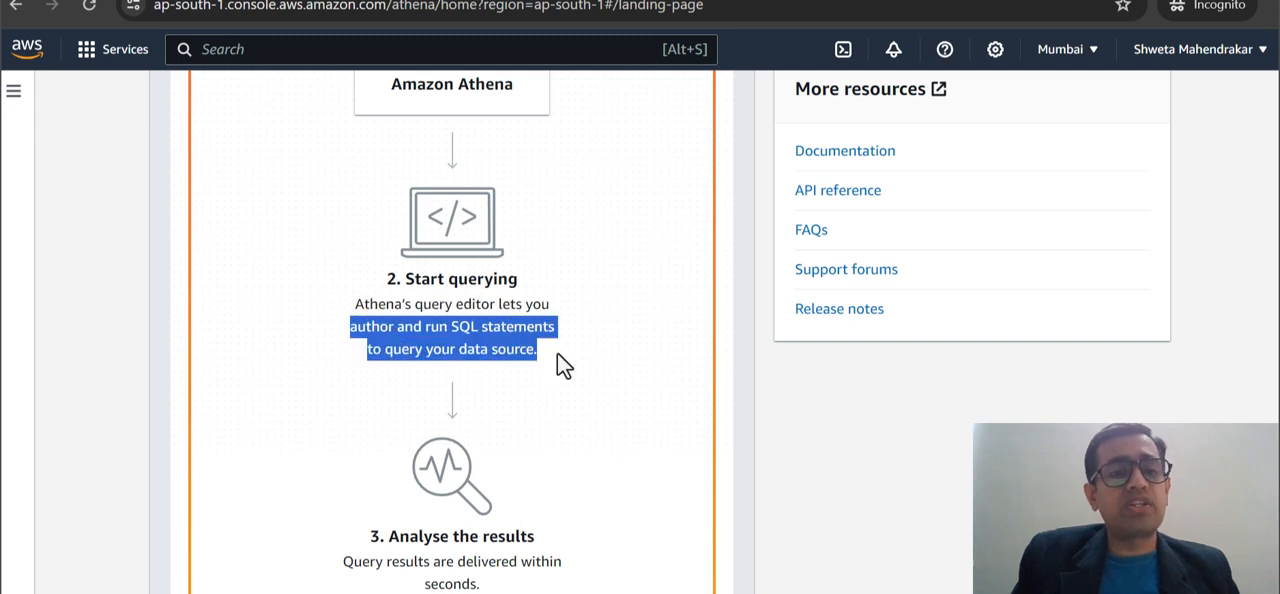
left_click(557, 353)
Read the Analyse the results stage of the How it works diagram.
scroll(557, 355, "down", 1)
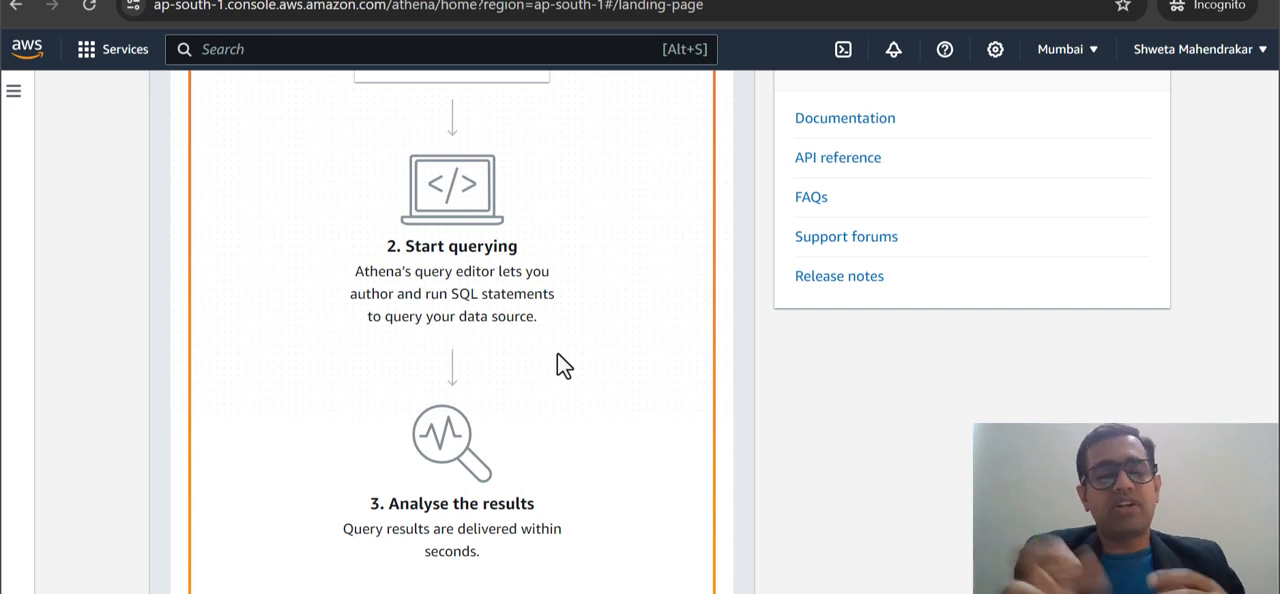
scroll(557, 353, "down", 3)
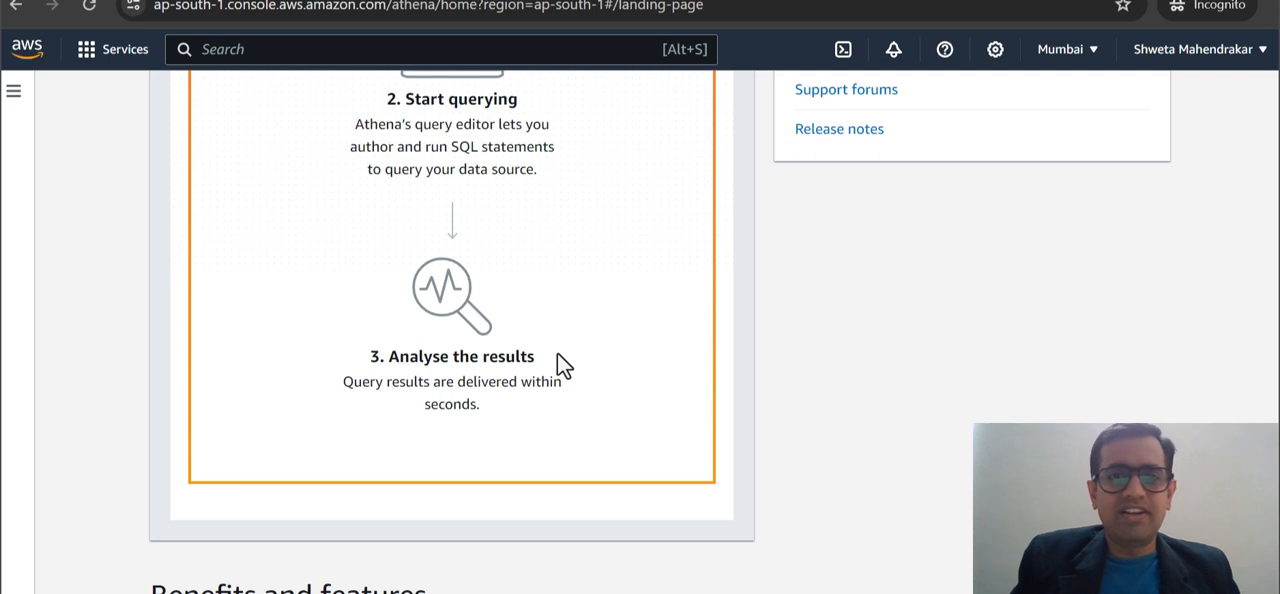
left_click_drag(370, 357, 537, 365)
left_click(537, 365)
left_click_drag(343, 383, 519, 405)
left_click(519, 404)
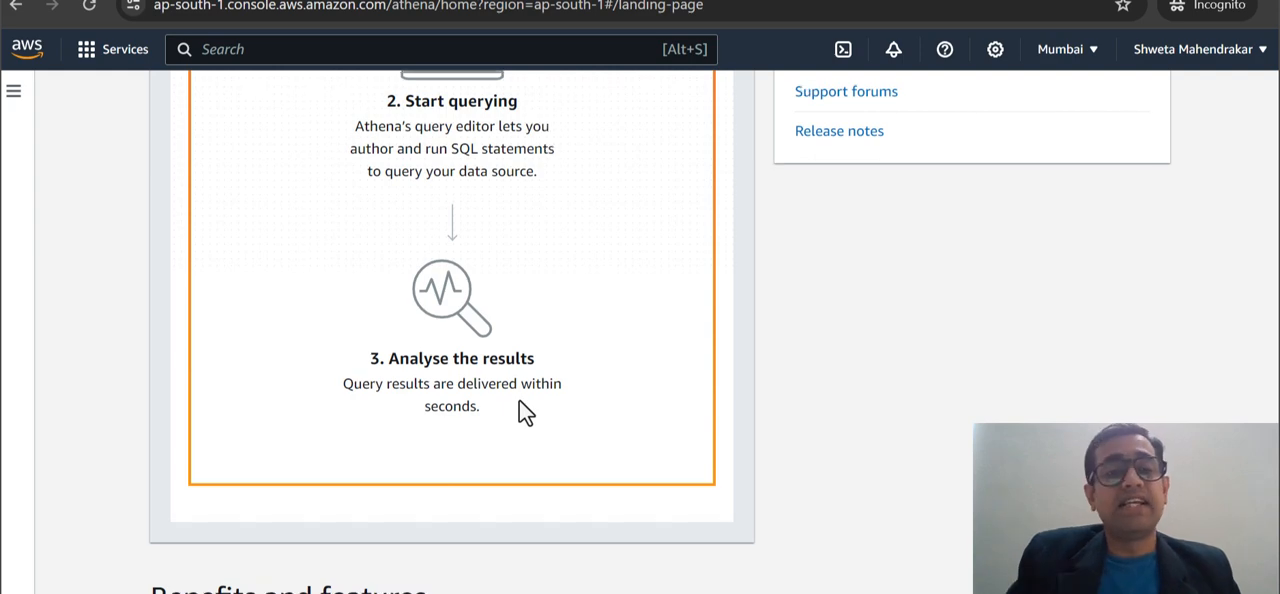
scroll(519, 400, "up", 10)
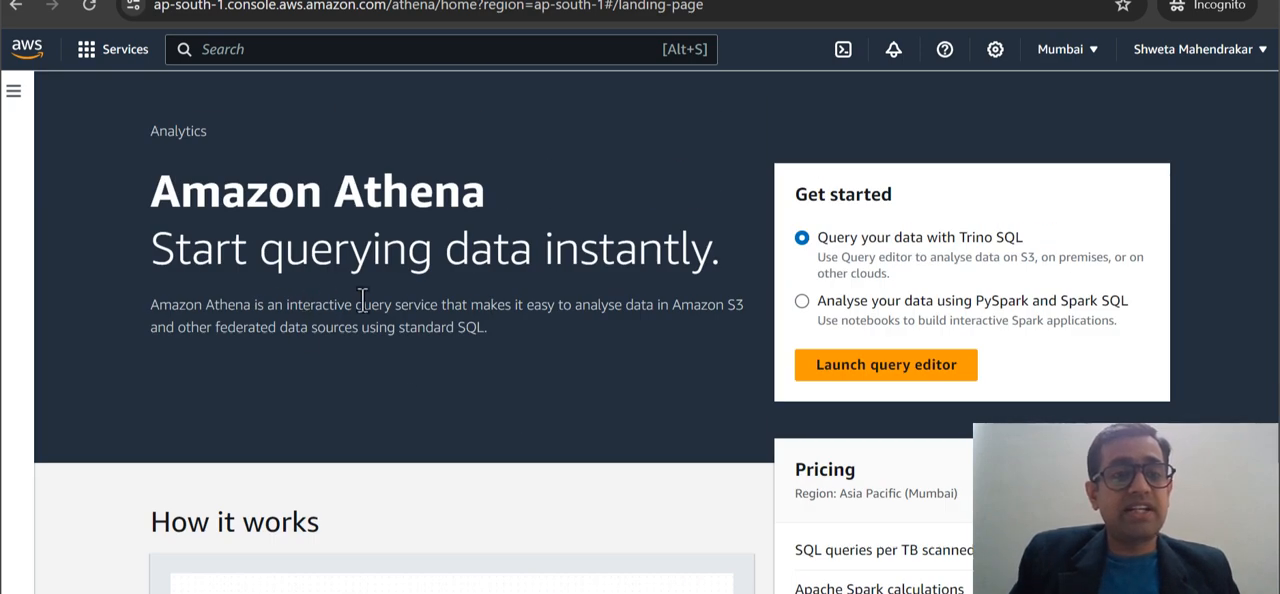
scroll(362, 300, "down", 3)
scroll(362, 300, "up", 3)
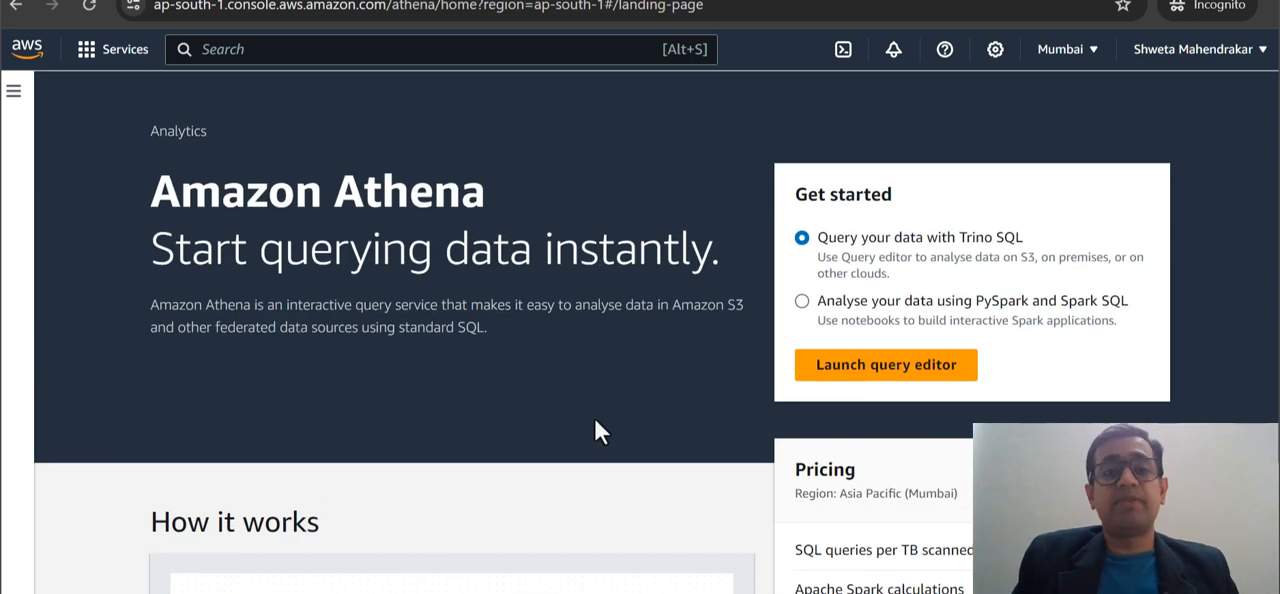
scroll(595, 419, "down", 4)
scroll(595, 419, "up", 4)
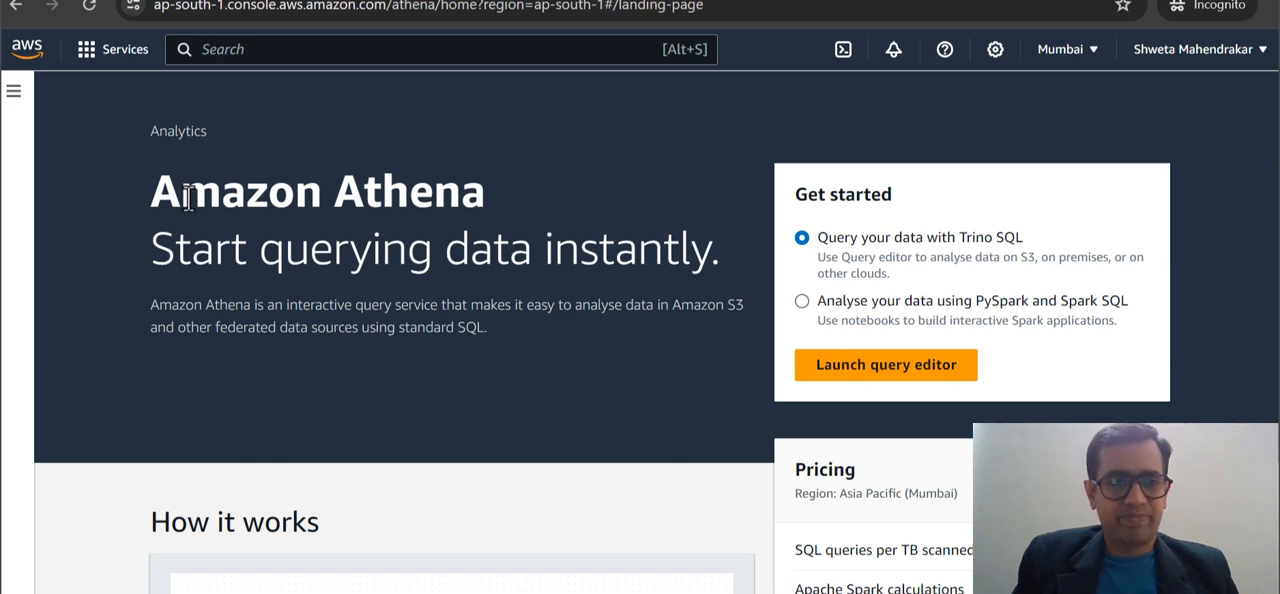
Expand Athena's navigation, check the S3 dataset page briefly, and open Athena's query editor.
left_click(15, 91)
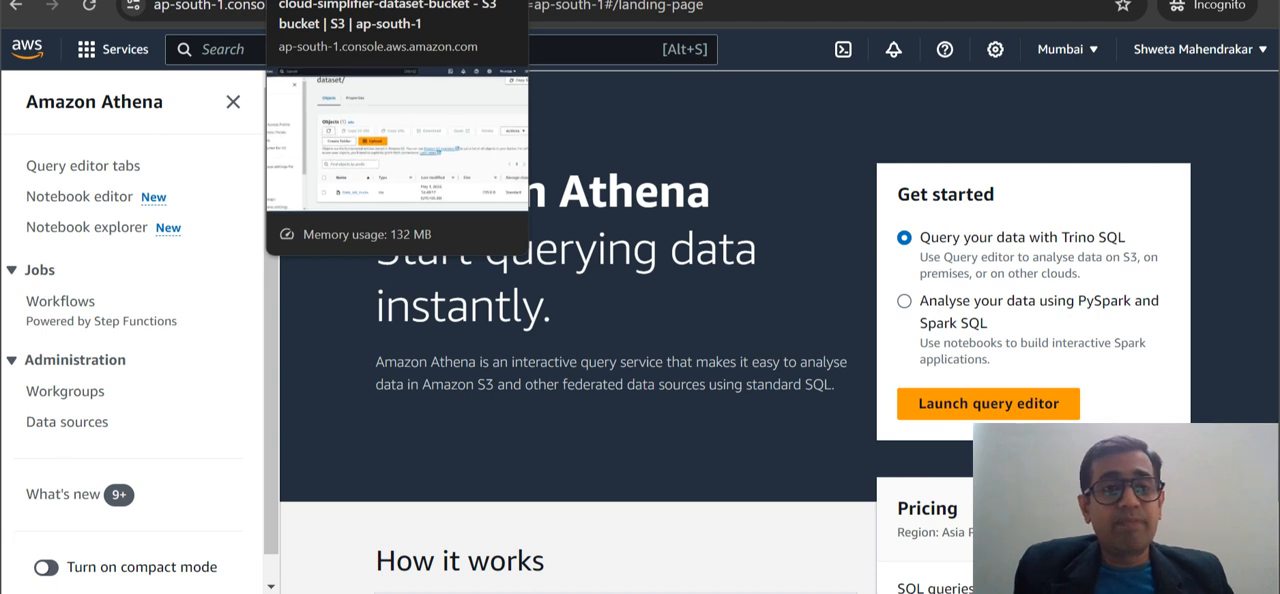
left_click(350, 0)
left_click(545, 0)
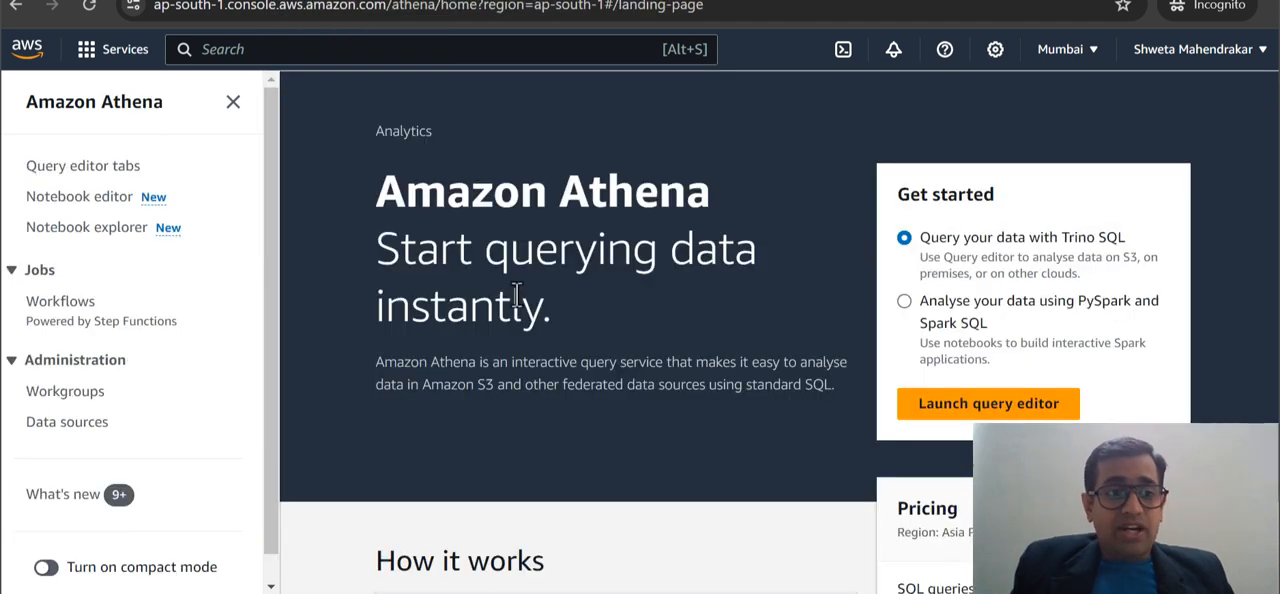
left_click(98, 174)
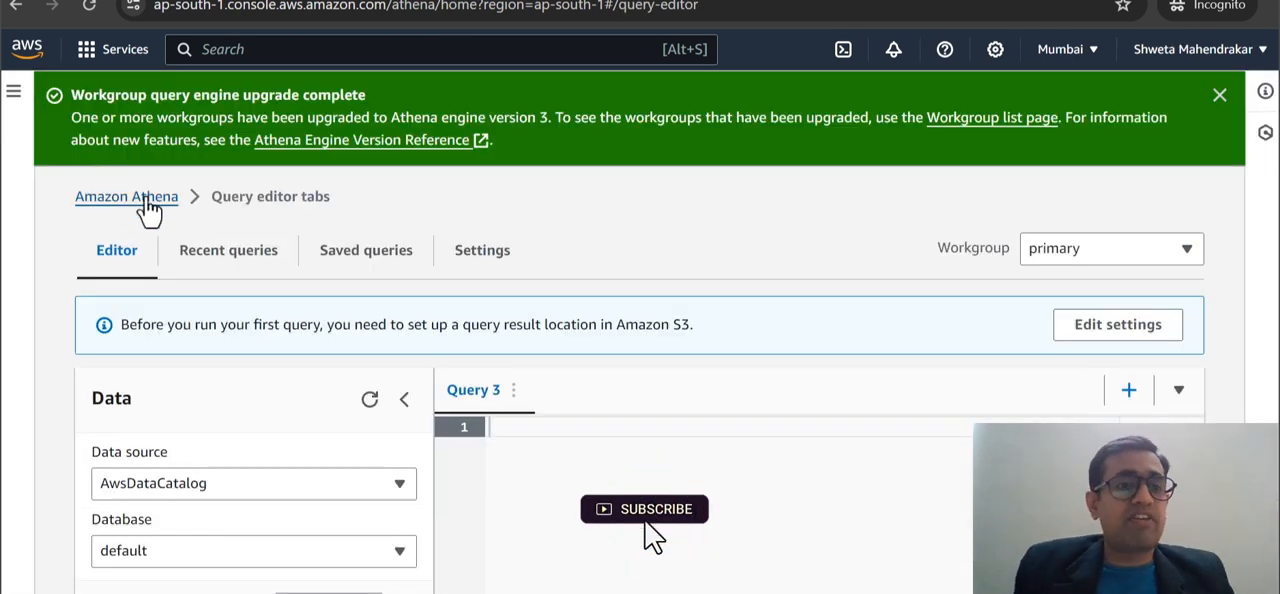
Dismiss the workgroup engine upgrade notification and read the notice about setting up a query result location in Amazon S3.
left_click_drag(213, 197, 339, 194)
left_click(339, 194)
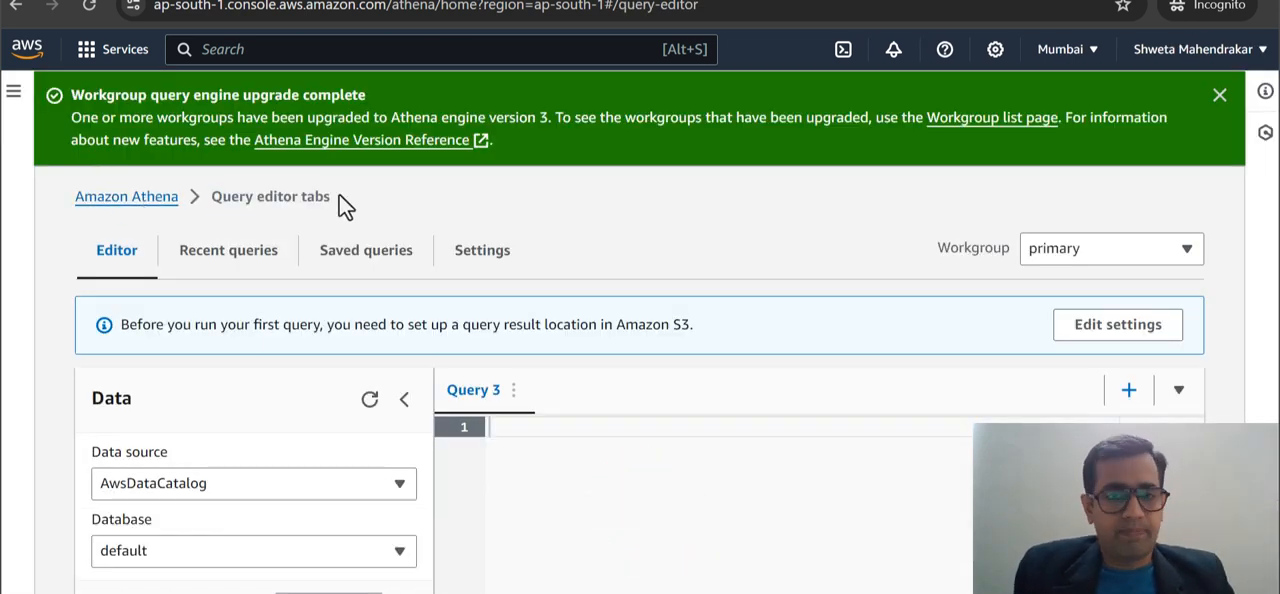
scroll(725, 392, "down", 1)
scroll(725, 404, "up", 1)
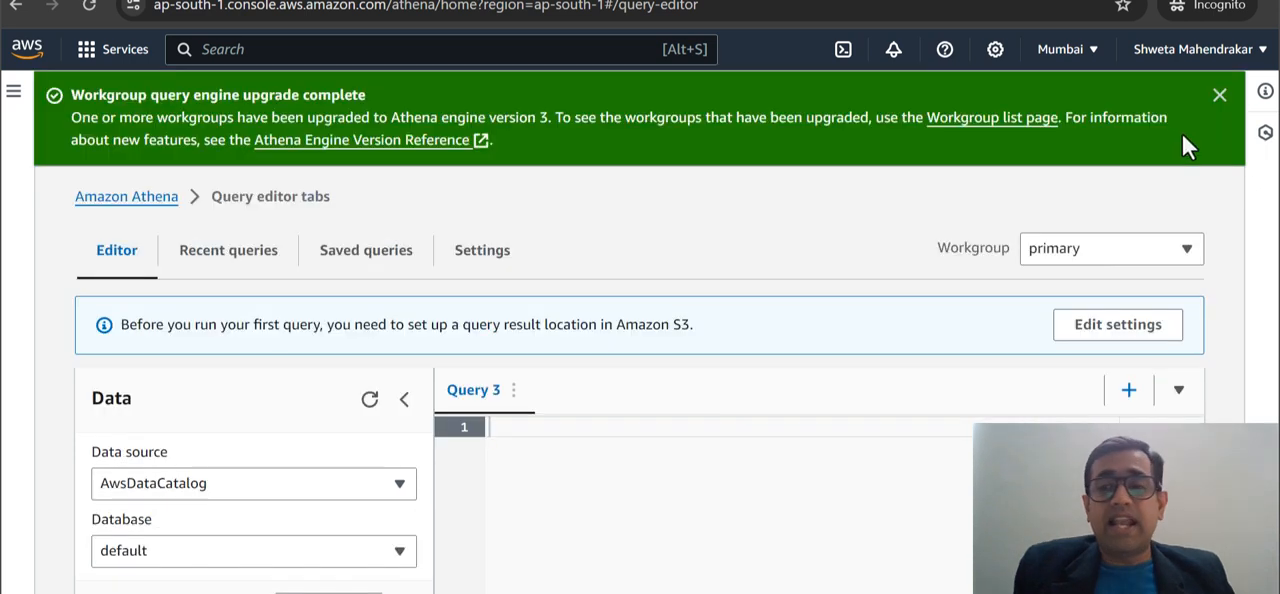
left_click(1219, 96)
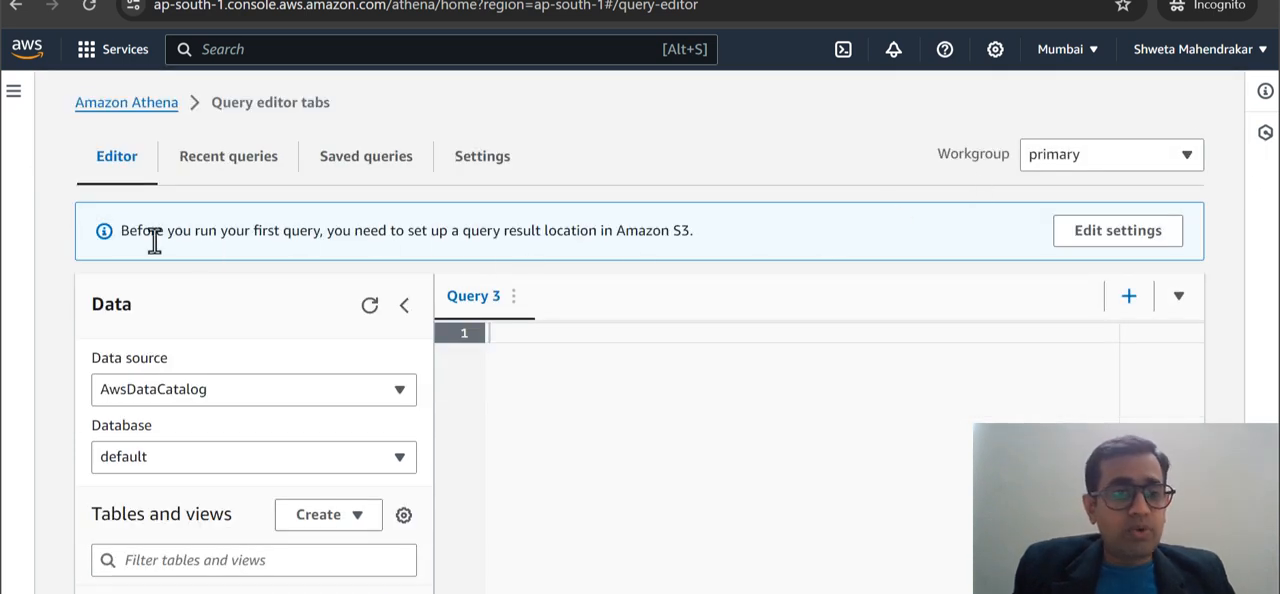
left_click_drag(120, 230, 714, 246)
left_click(716, 244)
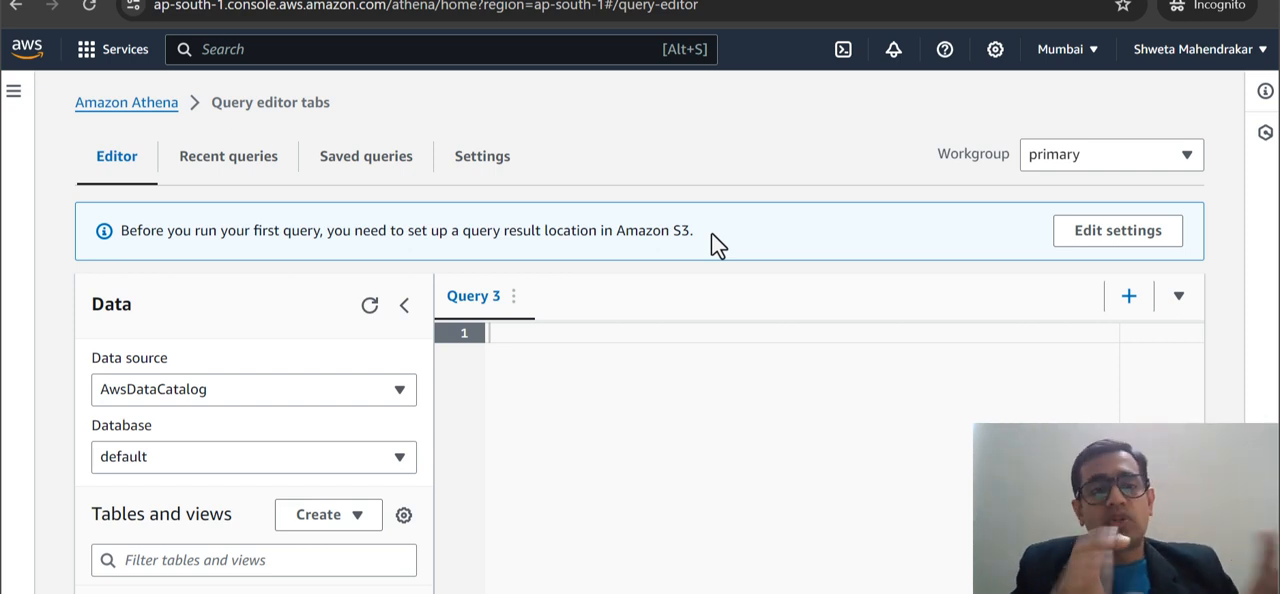
Check the recent queries briefly, return to the editor and reread the notice about the S3 result location.
left_click(181, 170)
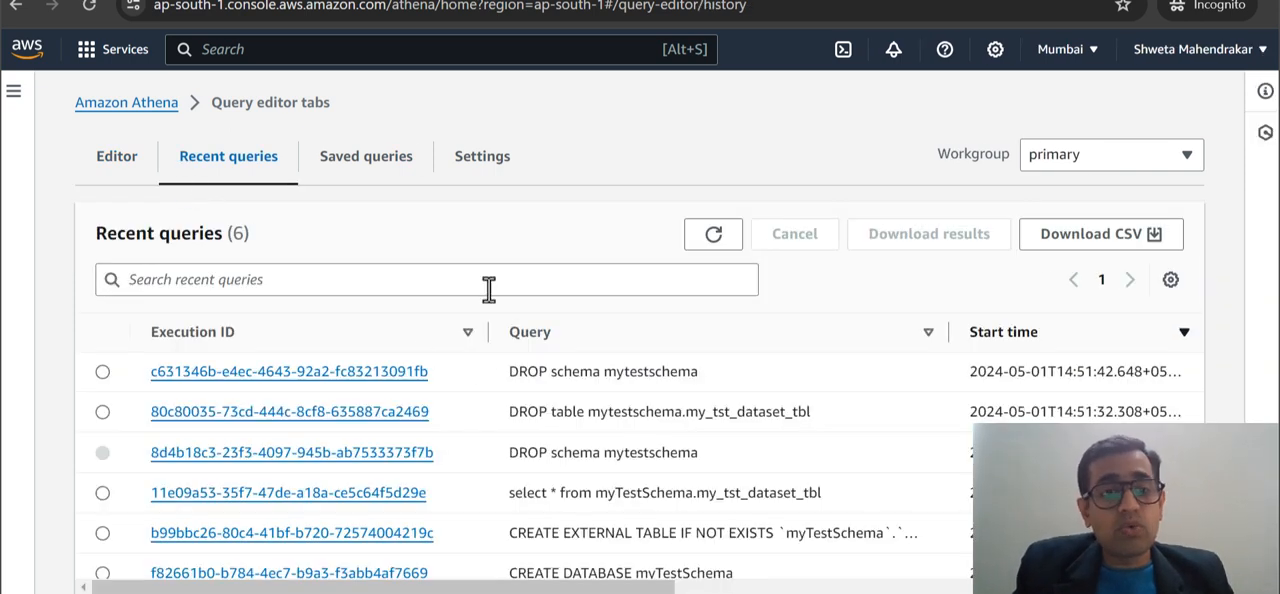
left_click(132, 176)
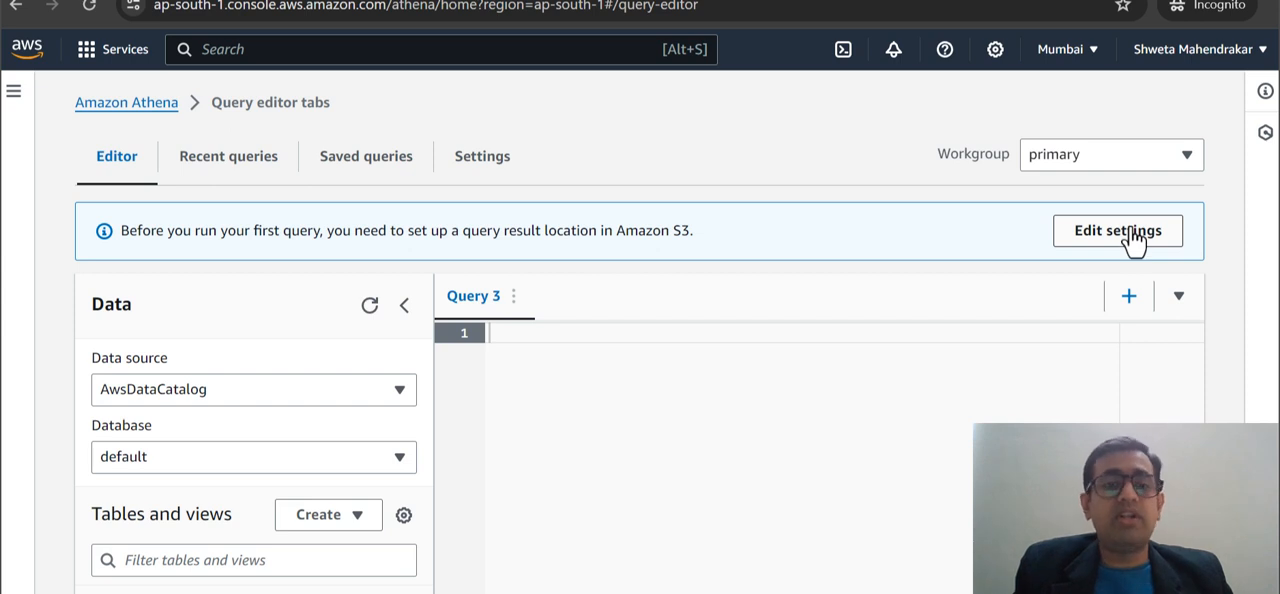
left_click_drag(540, 229, 694, 229)
left_click(703, 229)
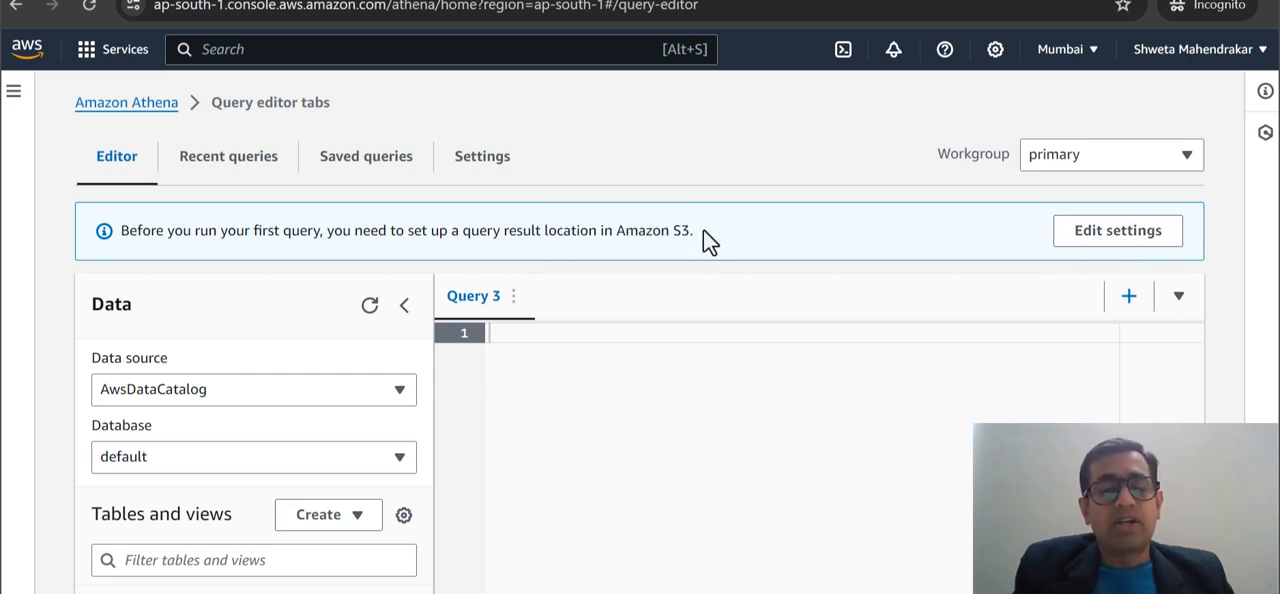
left_click_drag(613, 231, 721, 238)
left_click(727, 250)
Set the query result location to the athena_output folder in cloud-simplifier-dataset-bucket, save the settings and dismiss the notification.
left_click(1118, 236)
left_click(778, 345)
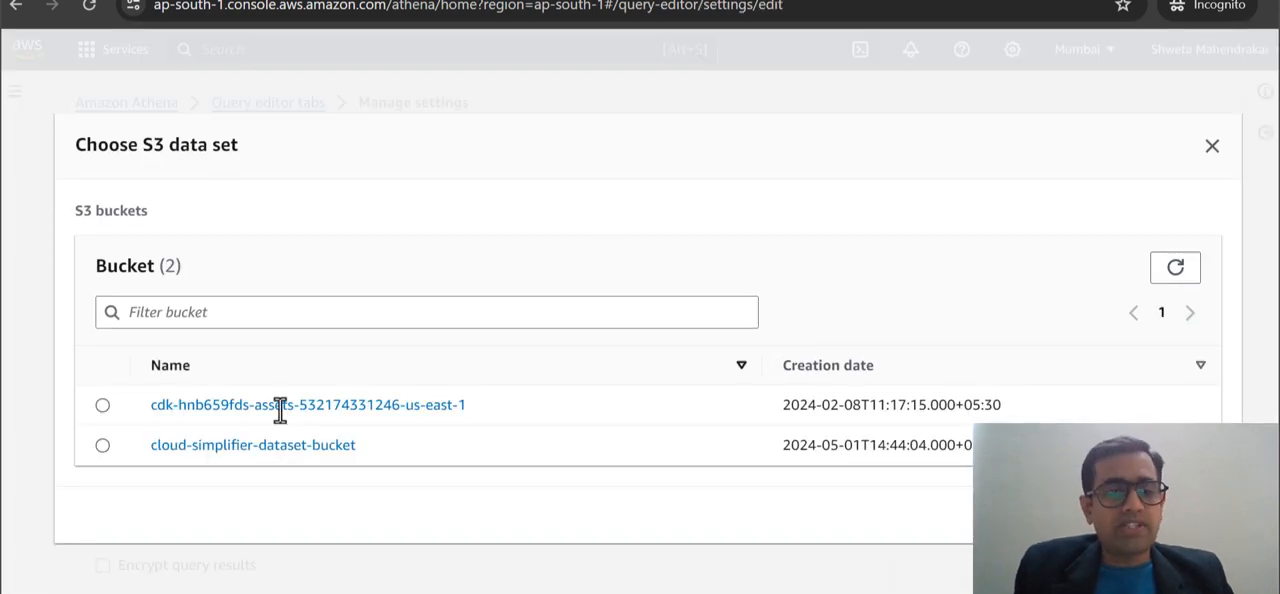
left_click(265, 449)
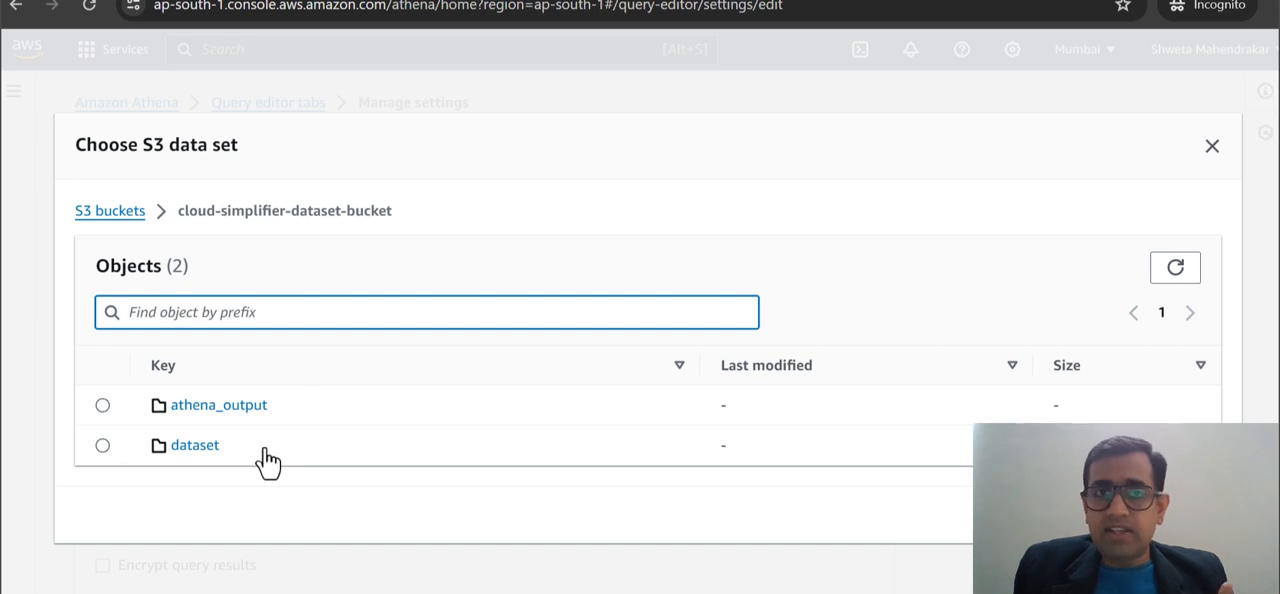
left_click(102, 405)
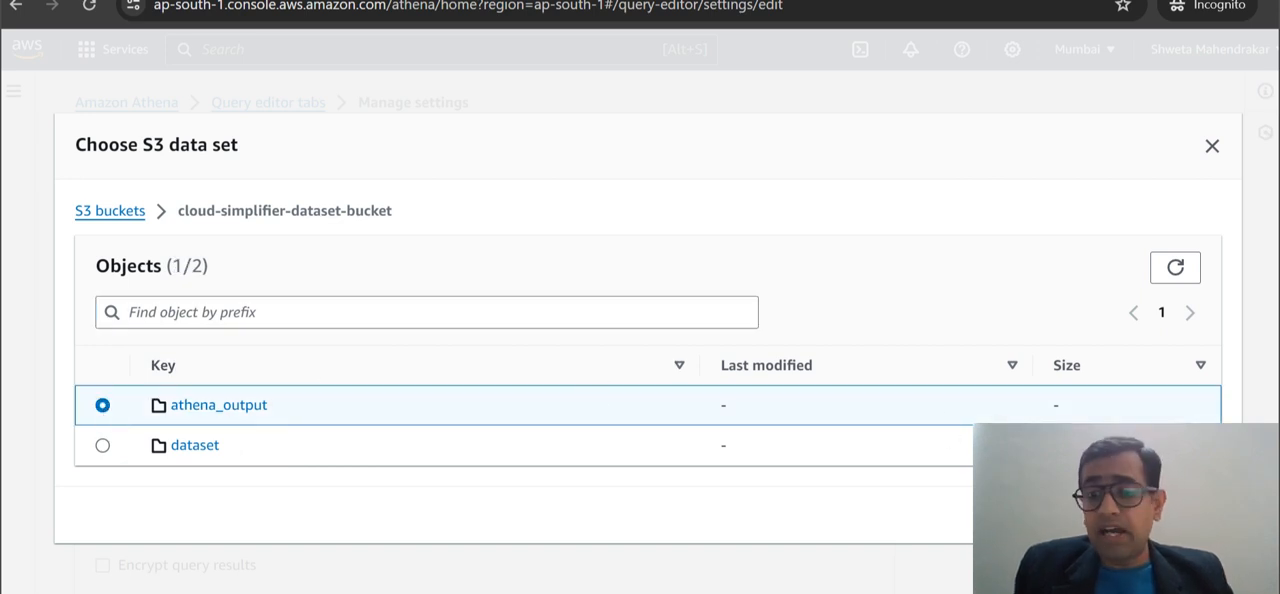
left_click(1181, 515)
scroll(847, 374, "down", 2)
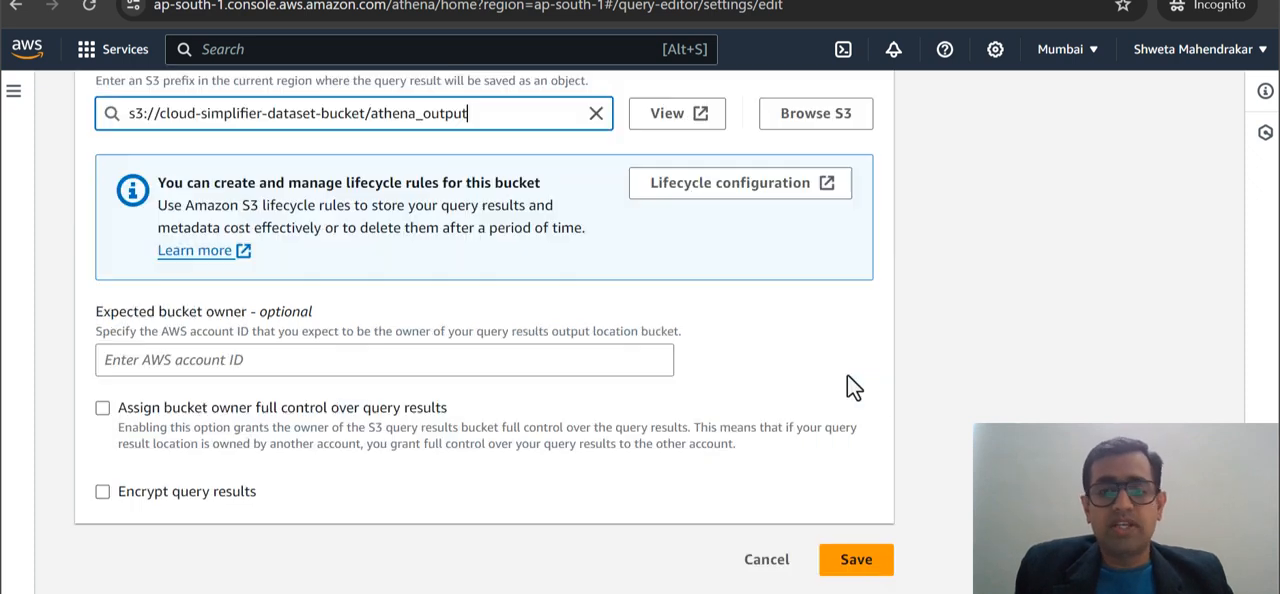
left_click(870, 563)
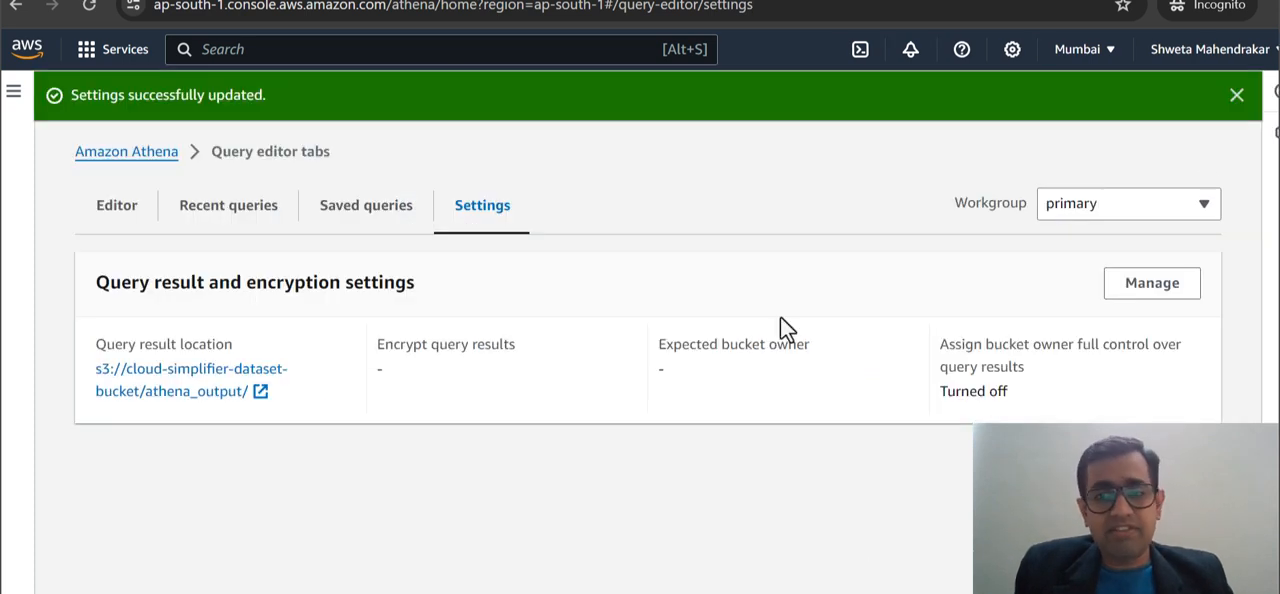
left_click(1237, 94)
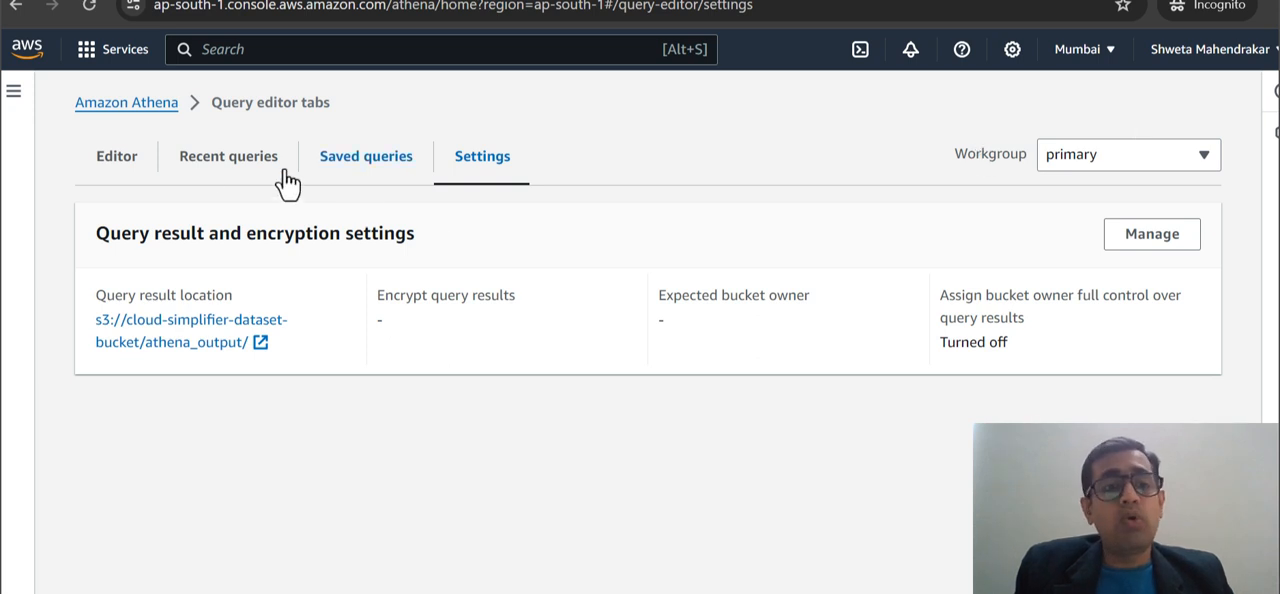
Return to the query editor and examine the available data sources and databases.
left_click(120, 160)
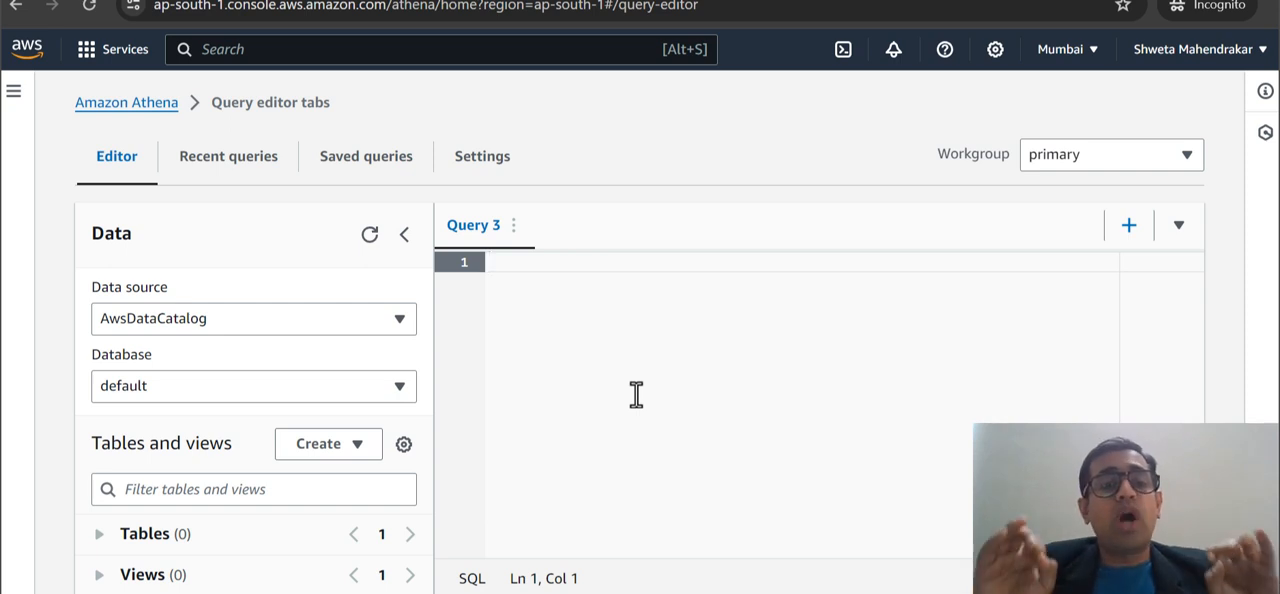
left_click(330, 385)
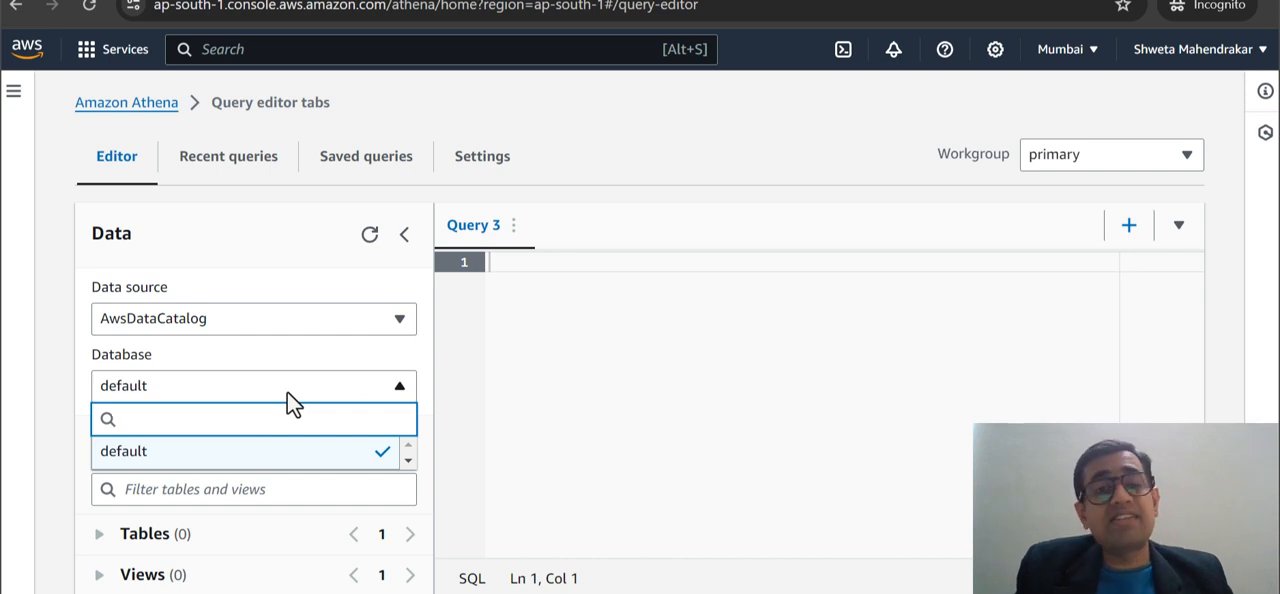
left_click(338, 325)
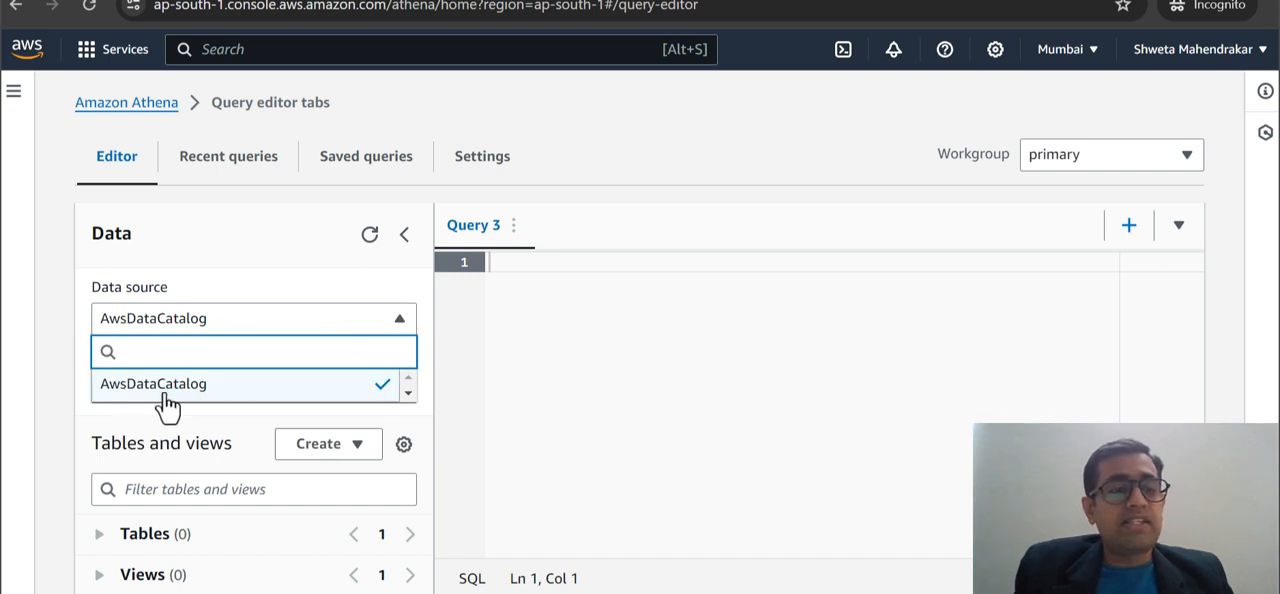
left_click(195, 385)
left_click_drag(86, 297, 189, 303)
left_click(189, 303)
scroll(434, 303, "down", 2)
left_click(215, 245)
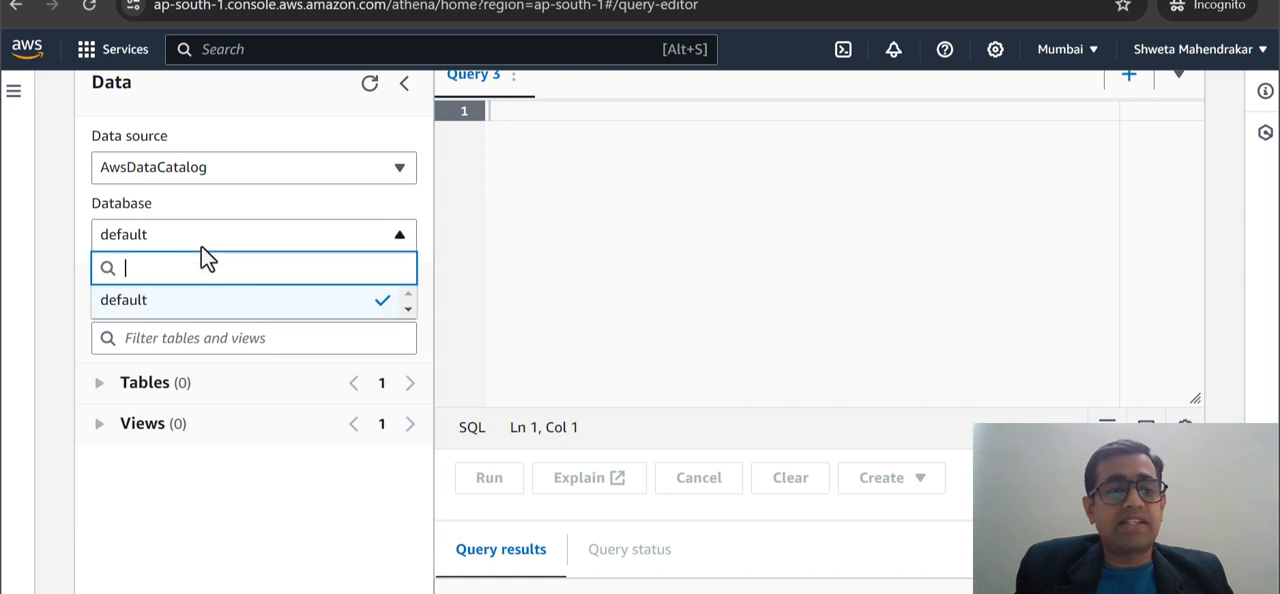
left_click(620, 233)
scroll(620, 233, "up", 2)
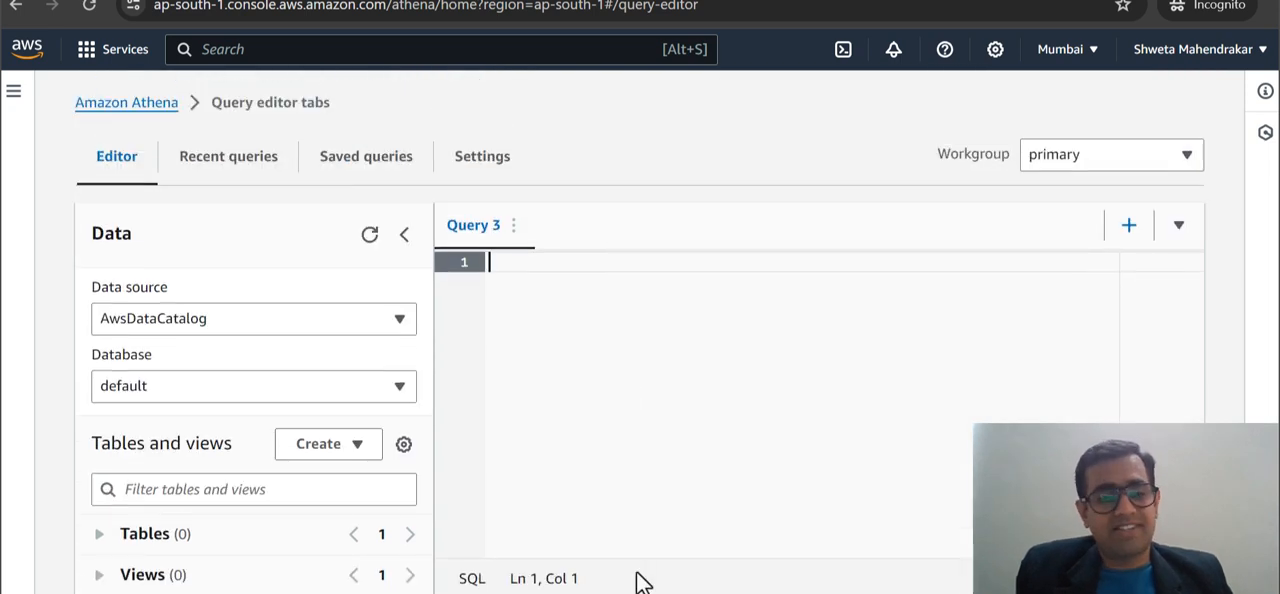
Copy CREATE DATABASE myTestSchema from the text editor's new 13 file into Query 3 in Athena and run it.
key("alt+Tab")
left_click_drag(389, 42, 58, 42)
key("ctrl+c")
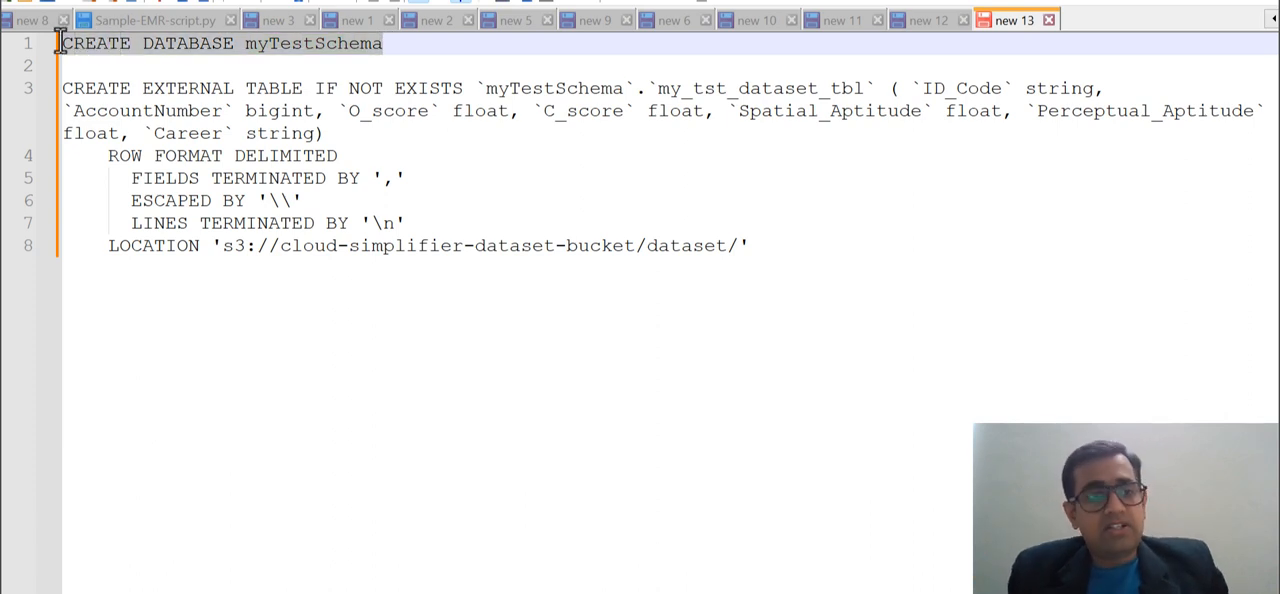
key("alt+Tab")
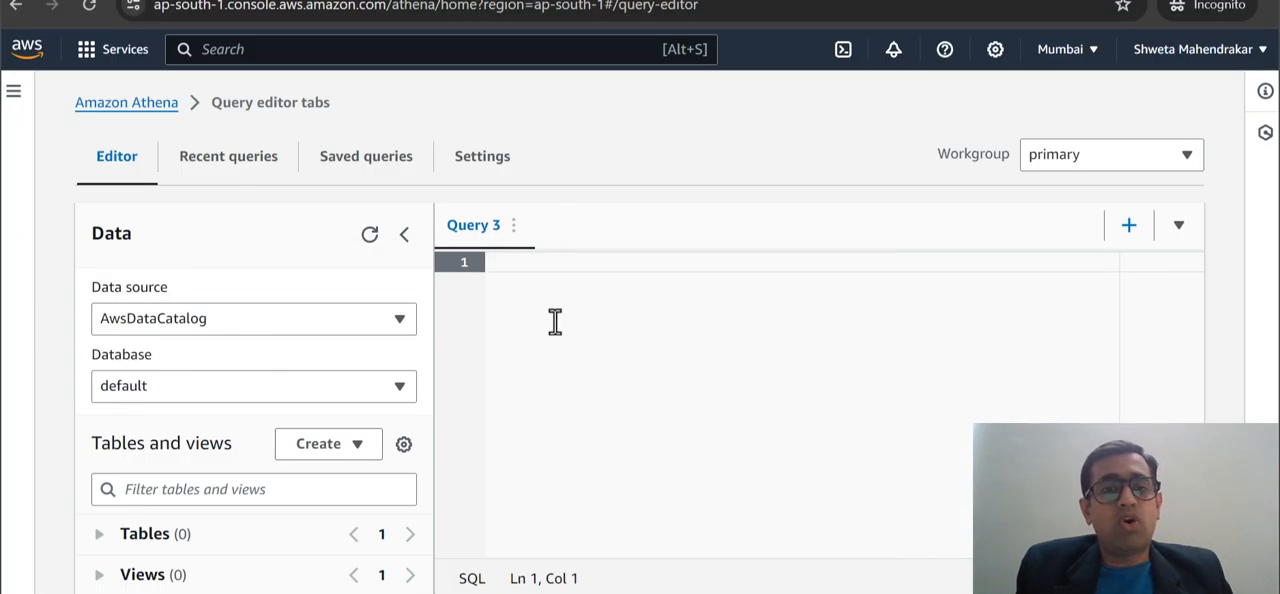
key("ctrl+v")
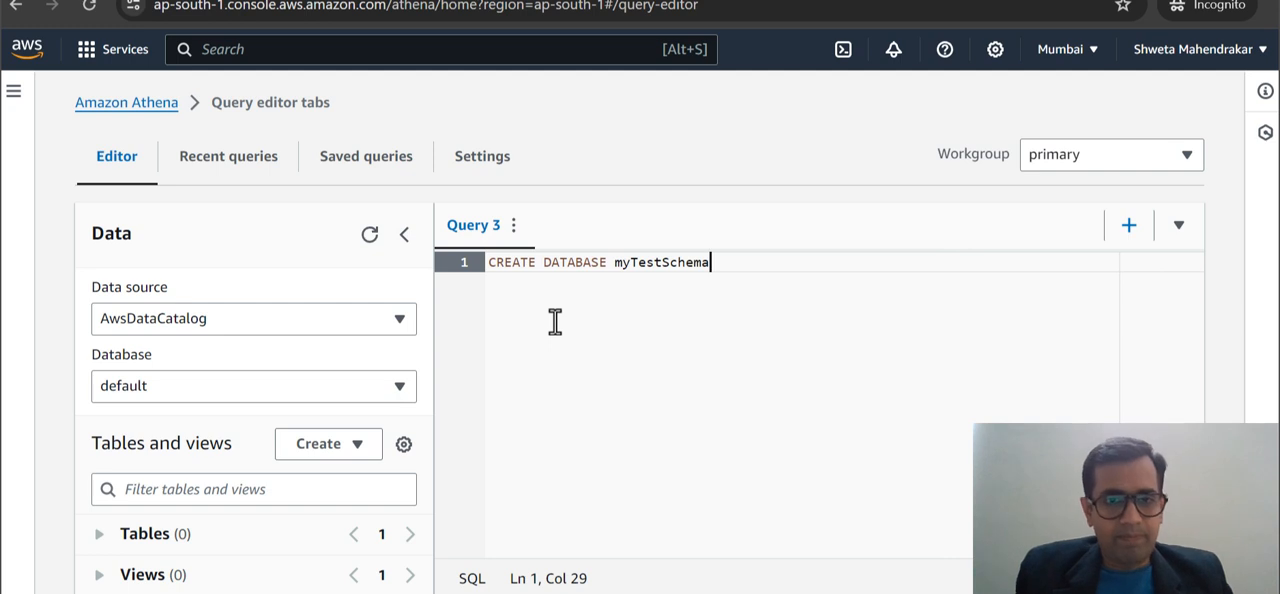
scroll(555, 321, "down", 1)
key("ctrl+a")
scroll(540, 330, "down", 3)
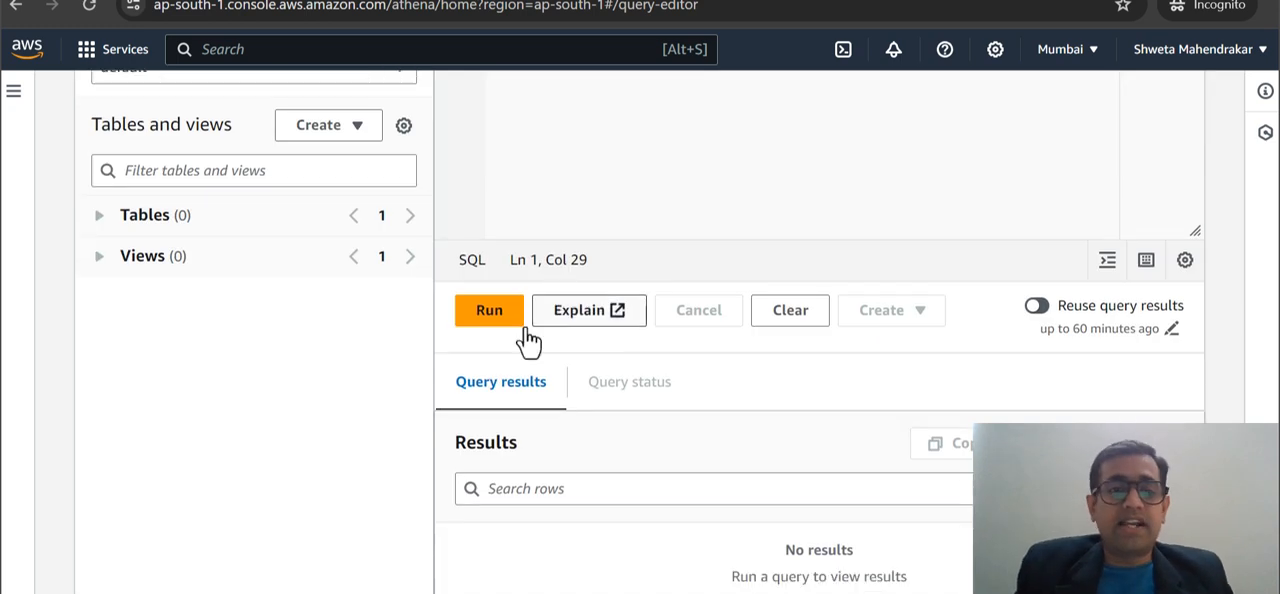
left_click(487, 330)
Check the query's outcome and reread the database name in the executed CREATE DATABASE statement.
scroll(683, 251, "up", 3)
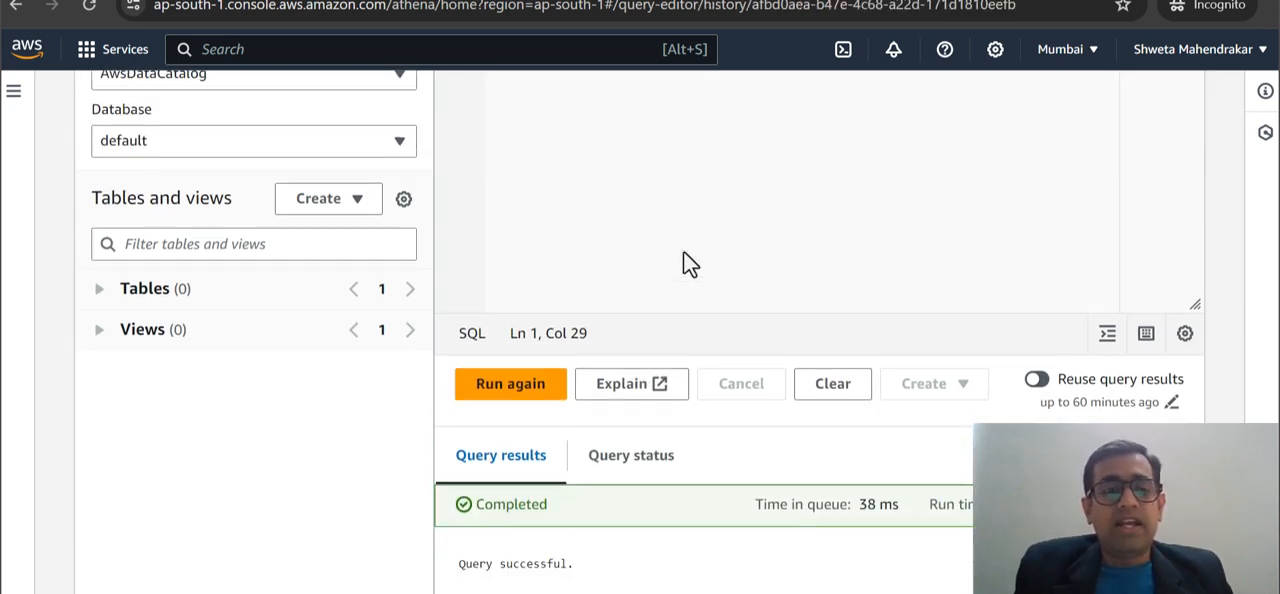
left_click(637, 251)
double_click(648, 228)
left_click(574, 228)
double_click(574, 228)
left_click(589, 303)
scroll(589, 303, "down", 1)
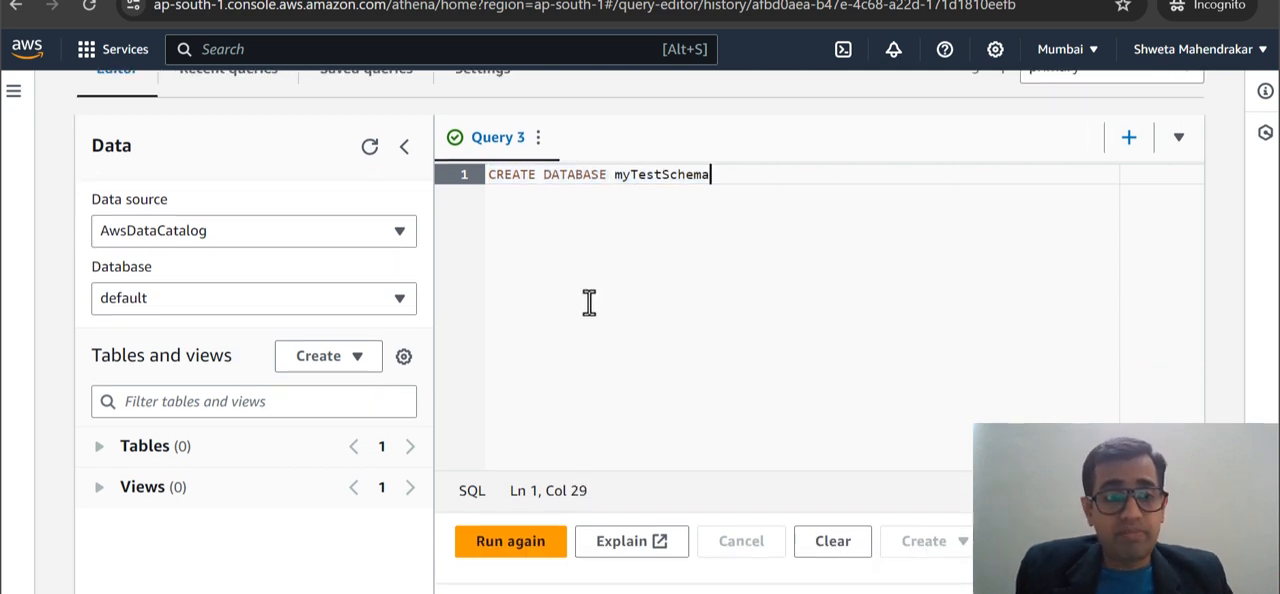
Select mytestschema as the active database and check its tables and views.
left_click(404, 303)
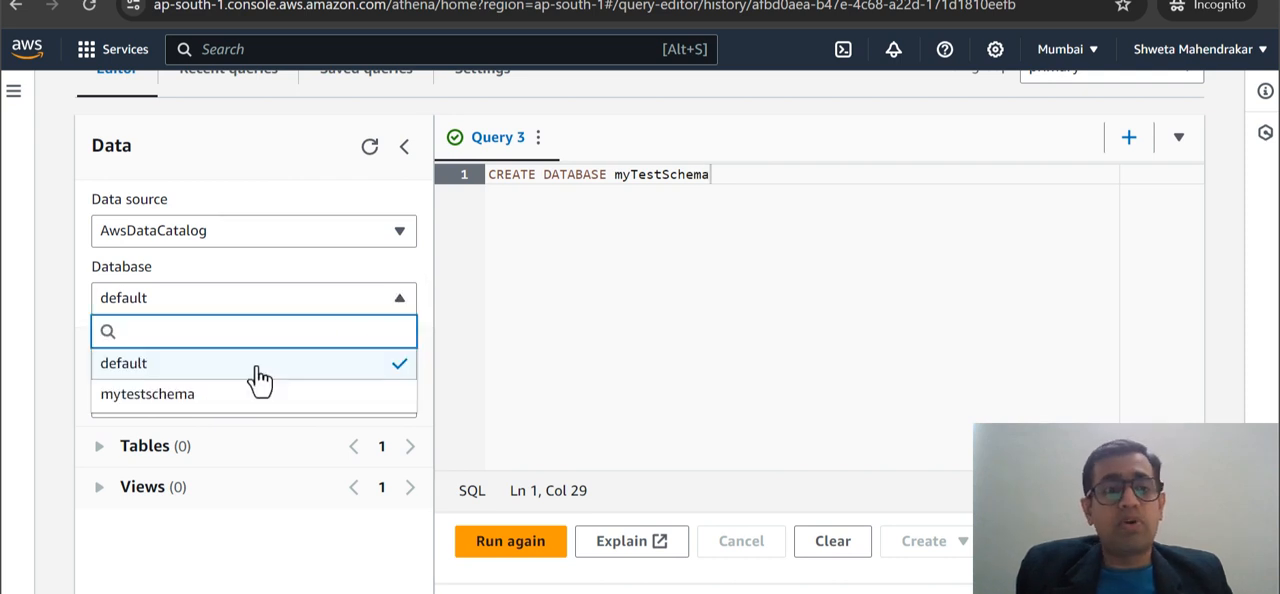
left_click(166, 398)
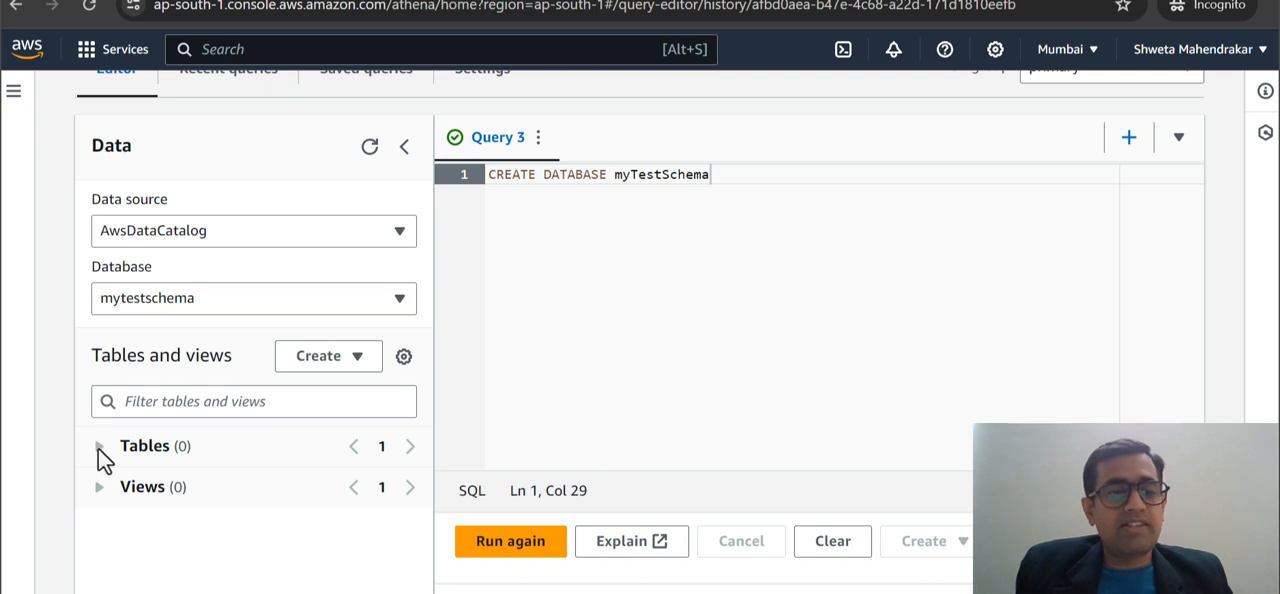
scroll(100, 455, "down", 2)
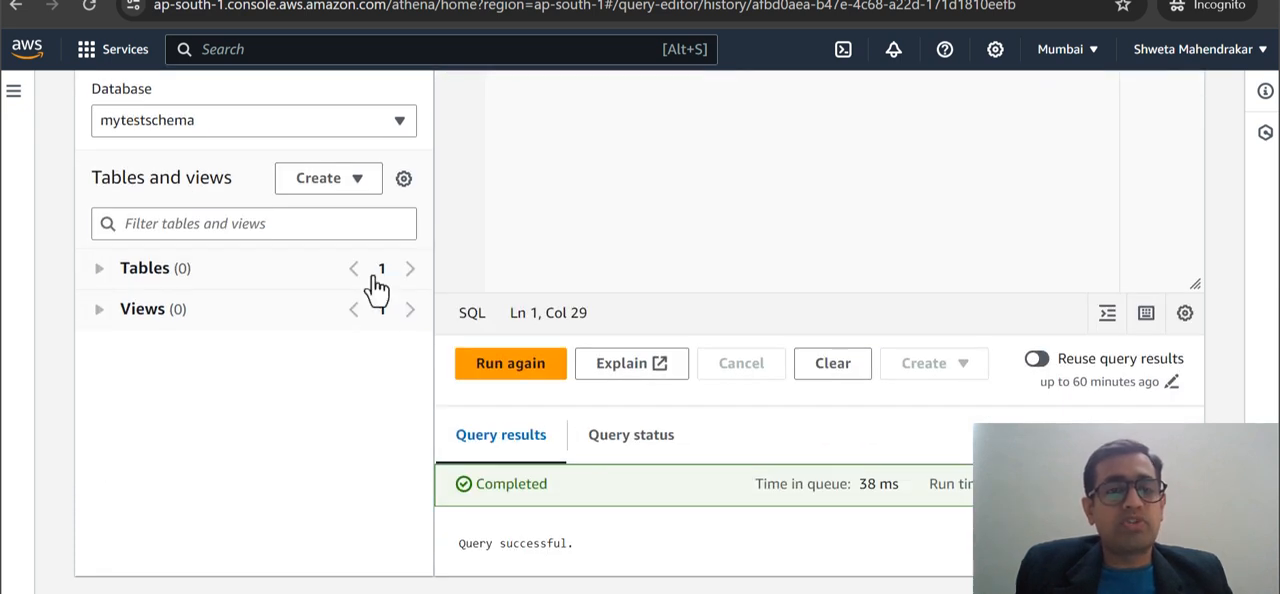
scroll(378, 288, "up", 3)
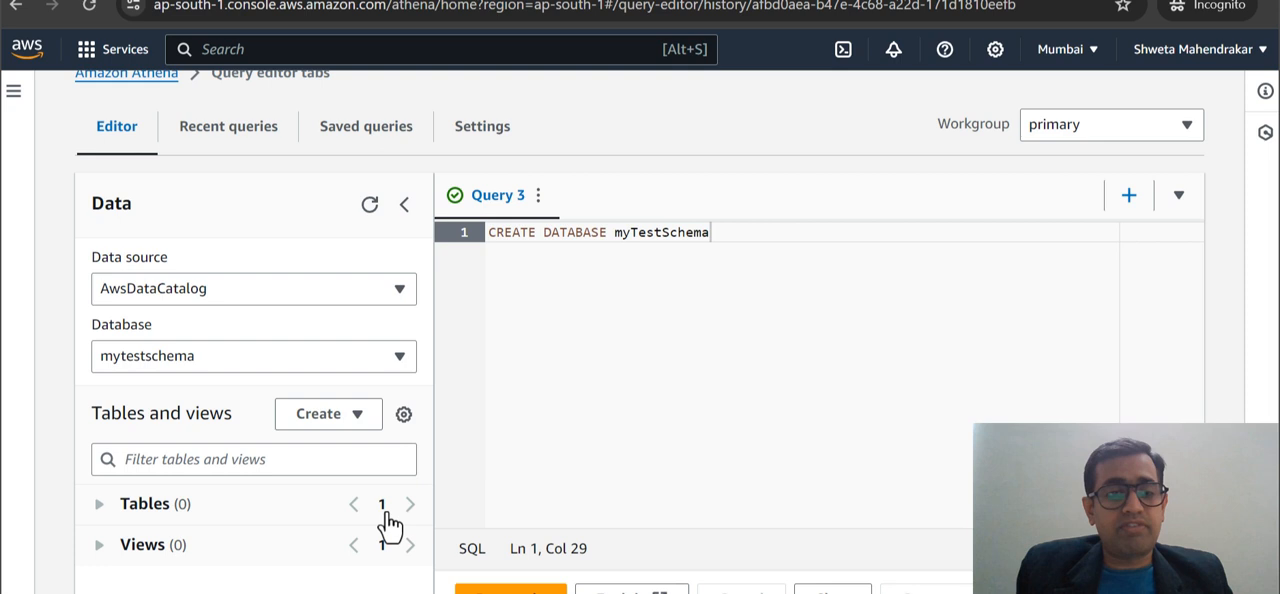
scroll(390, 525, "down", 1)
scroll(814, 357, "up", 1)
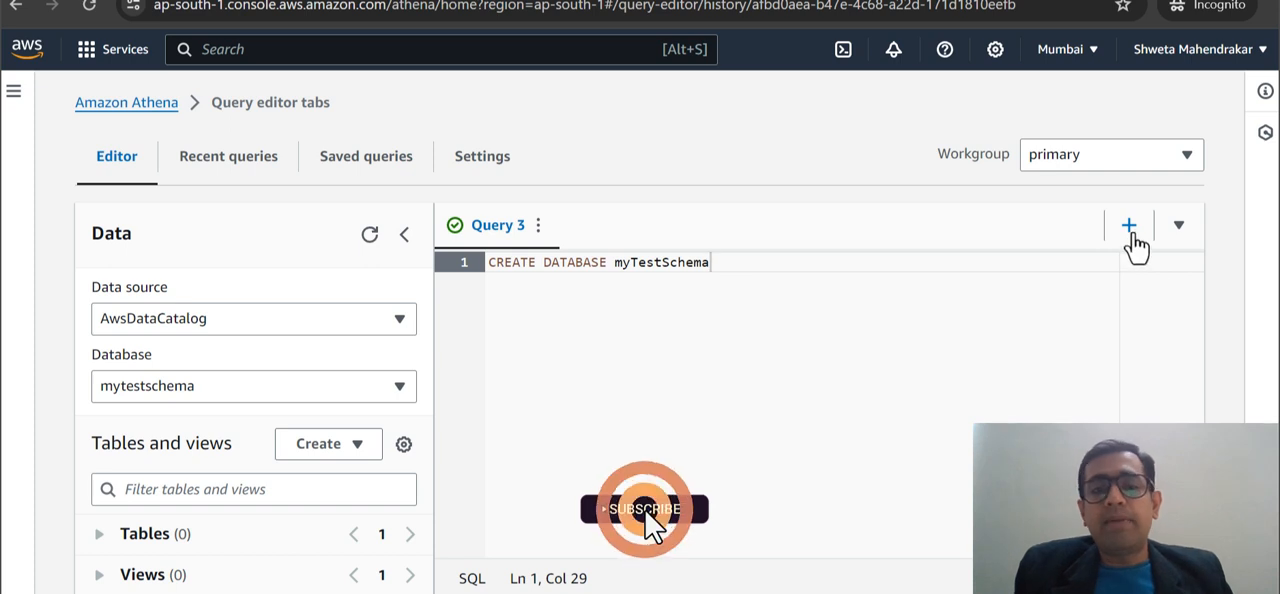
Add a new query containing the CREATE EXTERNAL TABLE statement for my_tst_dataset_tbl copied from the text editor, and review its row format clause.
left_click(1129, 227)
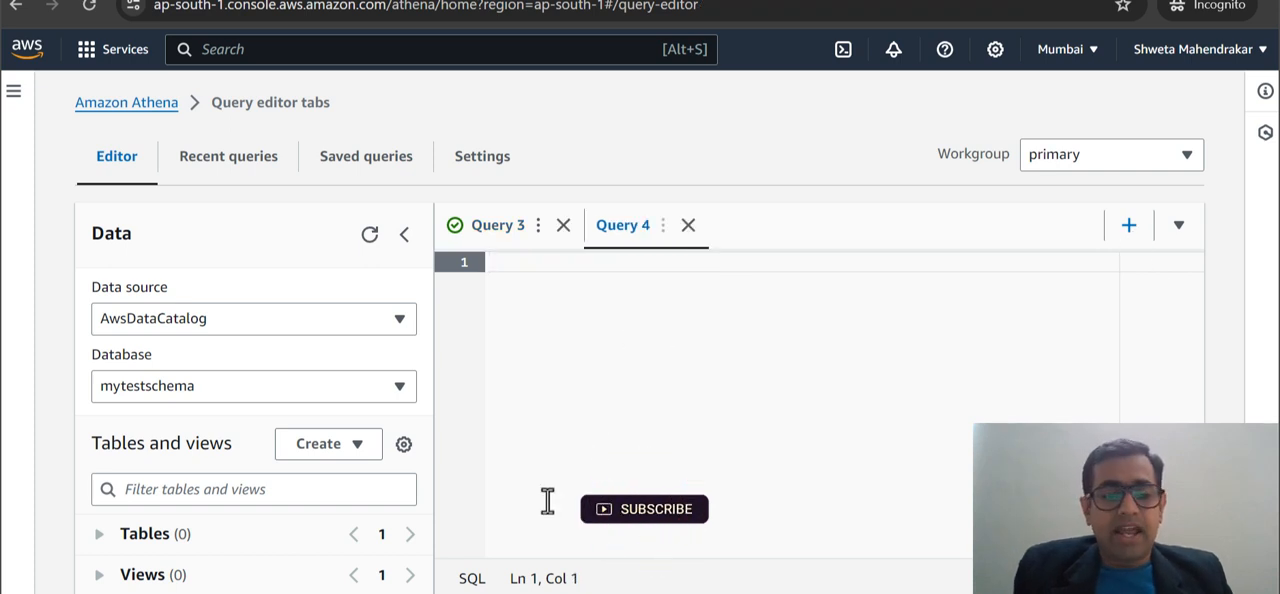
left_click(420, 592)
left_click_drag(751, 250, 58, 98)
key("ctrl+c")
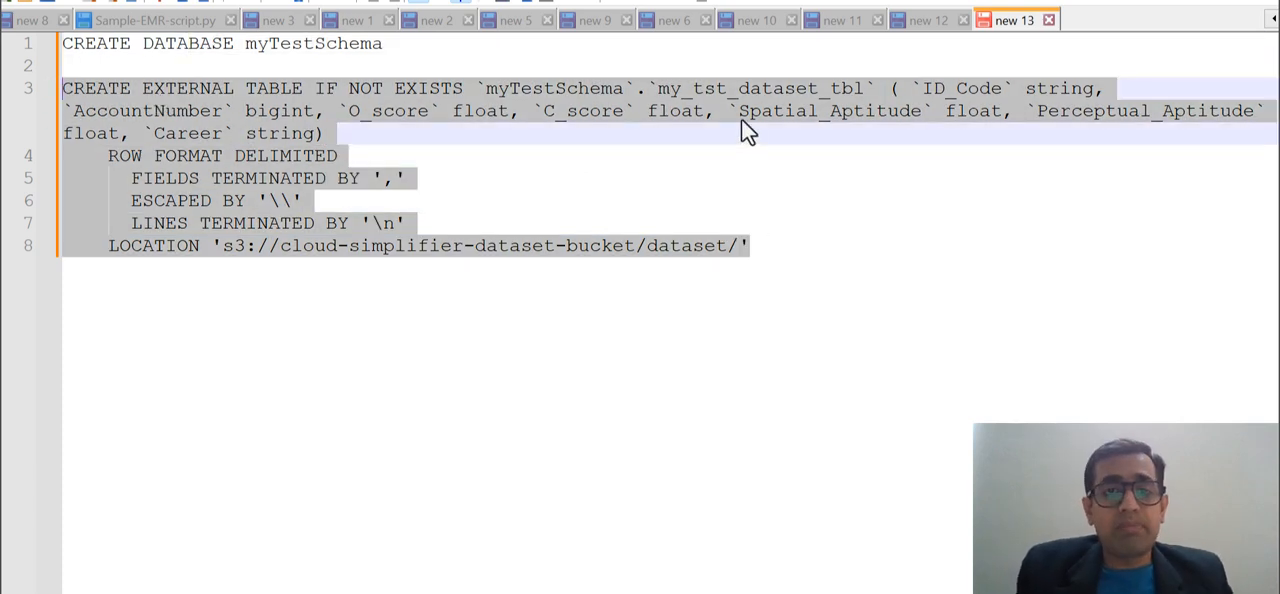
double_click(719, 89)
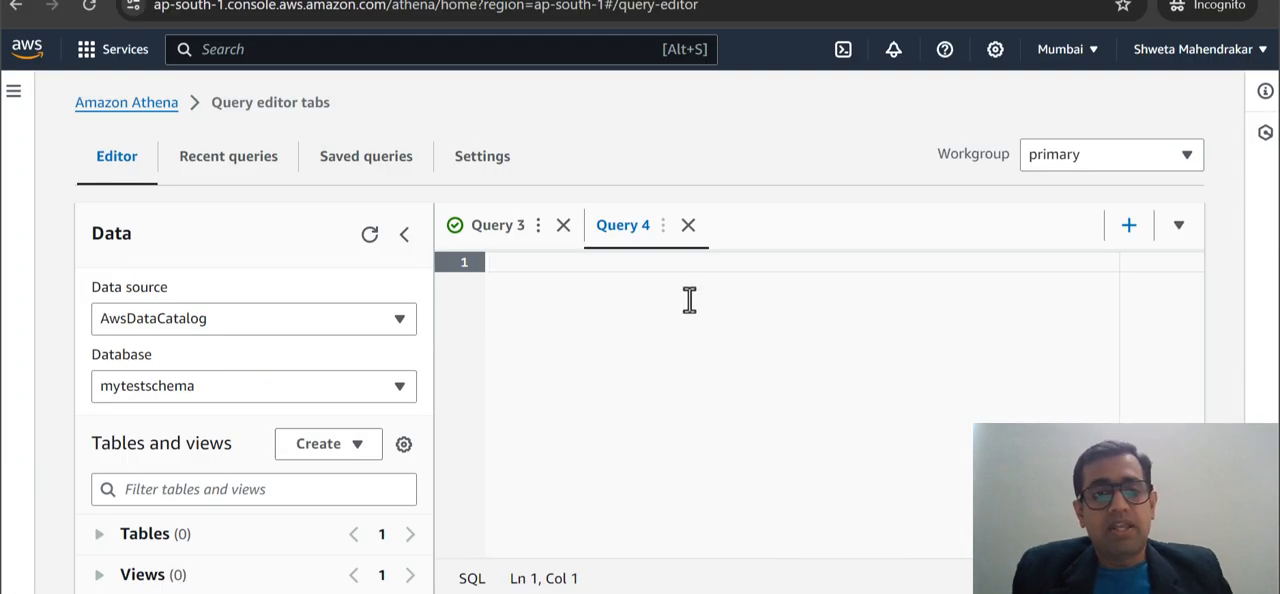
key("ctrl+v")
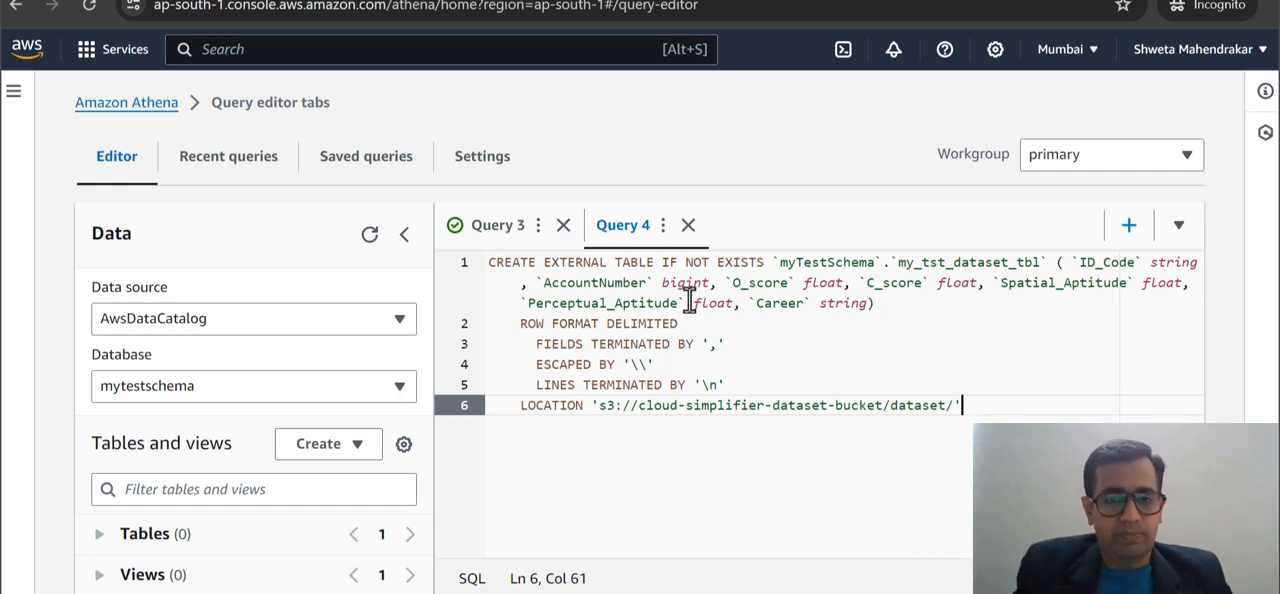
left_click(492, 263)
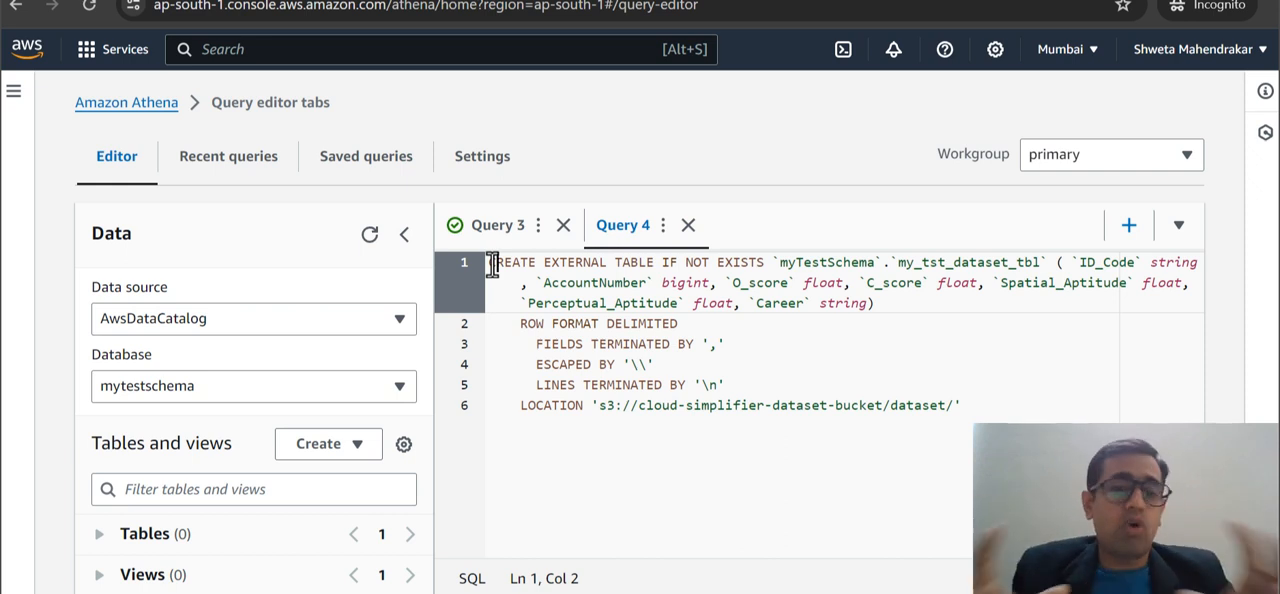
left_click_drag(520, 323, 535, 347)
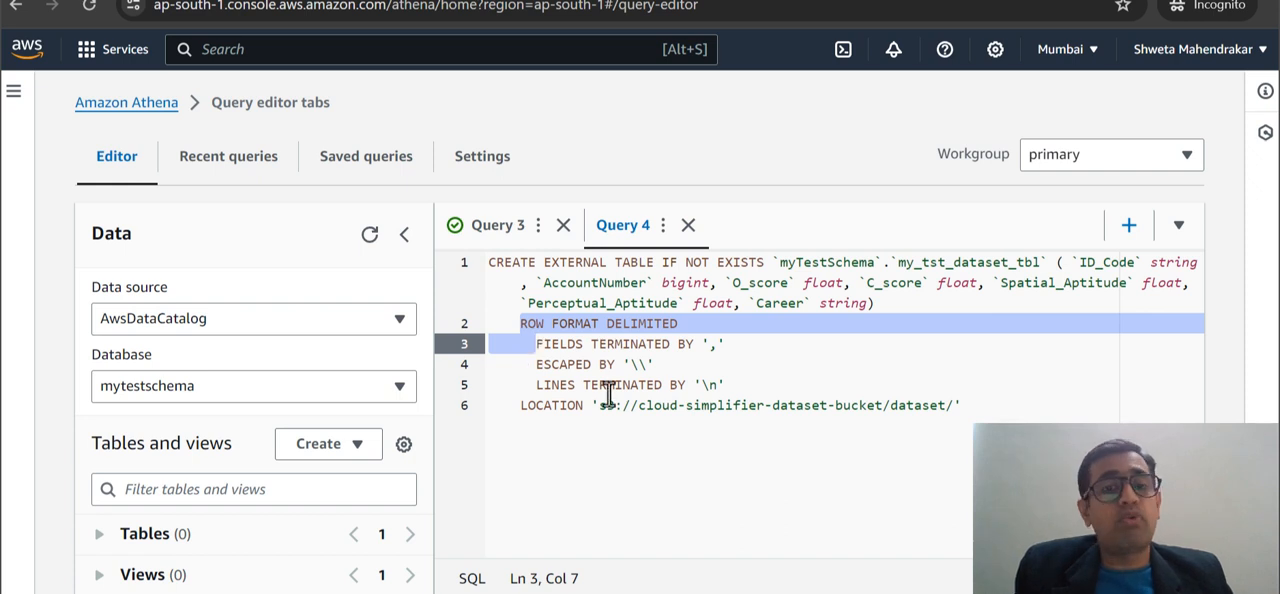
Review the opening of the CREATE EXTERNAL TABLE statement, focusing on its target database and table name.
left_click(649, 406)
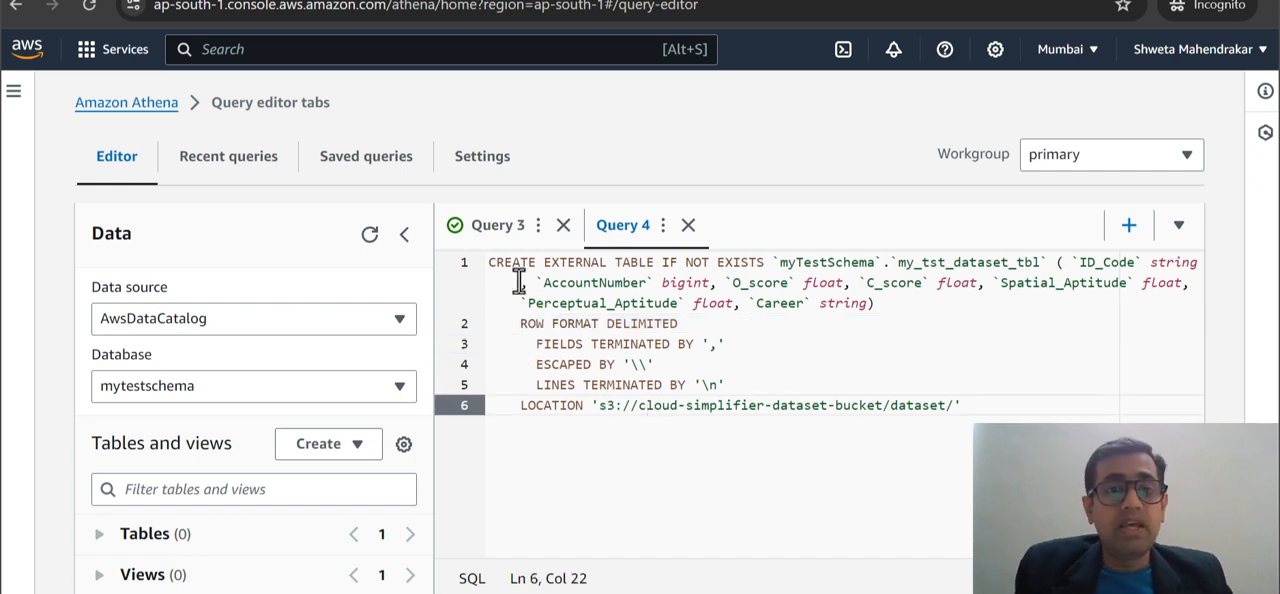
left_click_drag(487, 262, 877, 309)
left_click(877, 309)
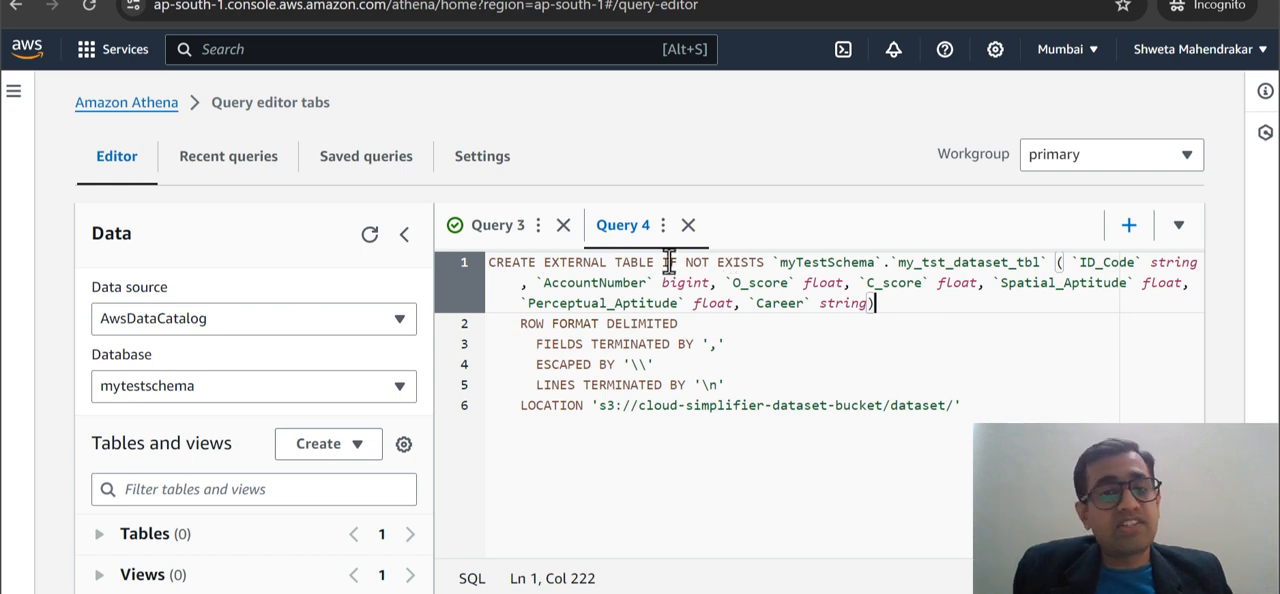
left_click(808, 262)
double_click(808, 262)
triple_click(808, 262)
double_click(808, 262)
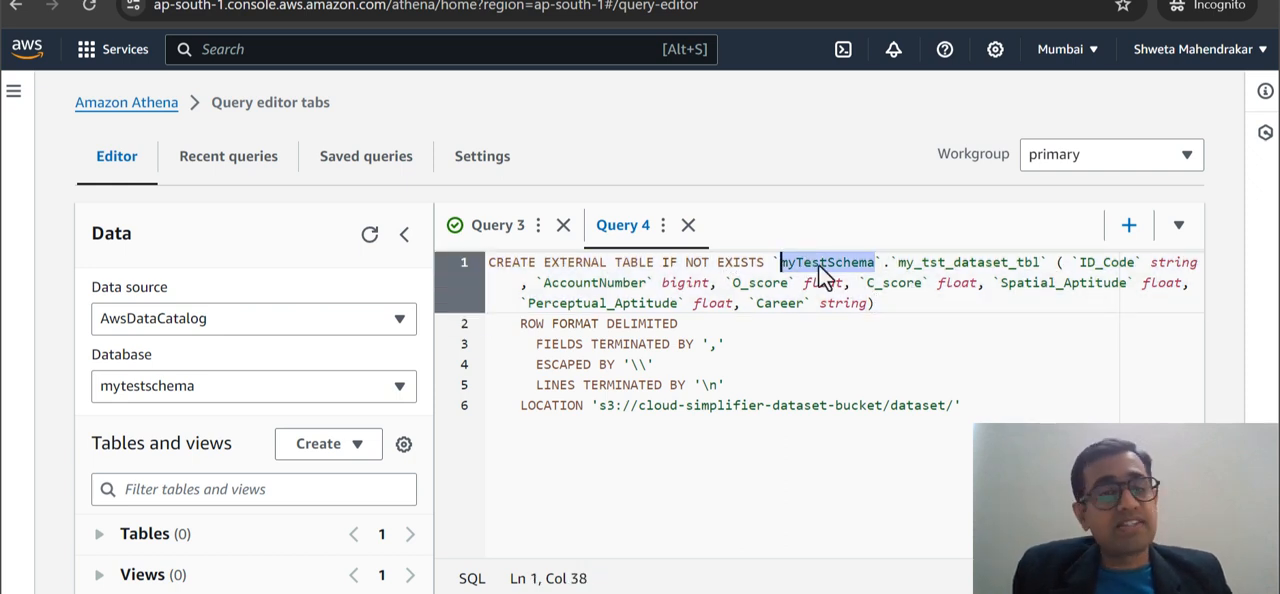
left_click(953, 262)
double_click(953, 262)
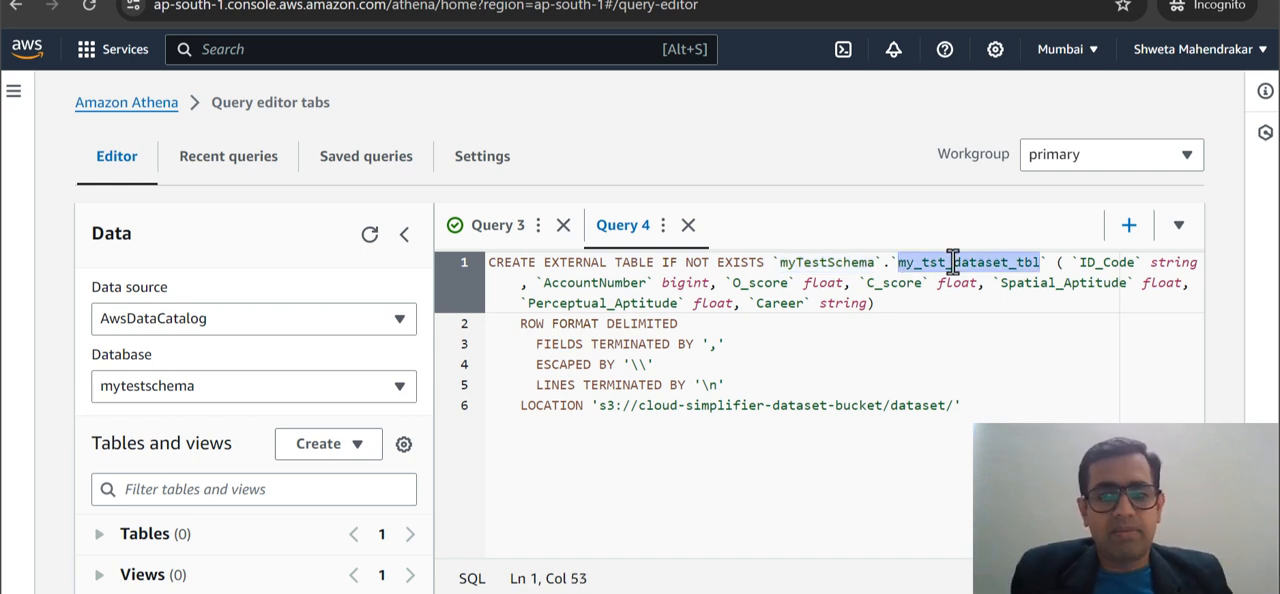
Examine each column definition in the CREATE EXTERNAL TABLE statement, from ID_Code through Career.
left_click(1112, 310)
left_click_drag(1072, 262, 1138, 262)
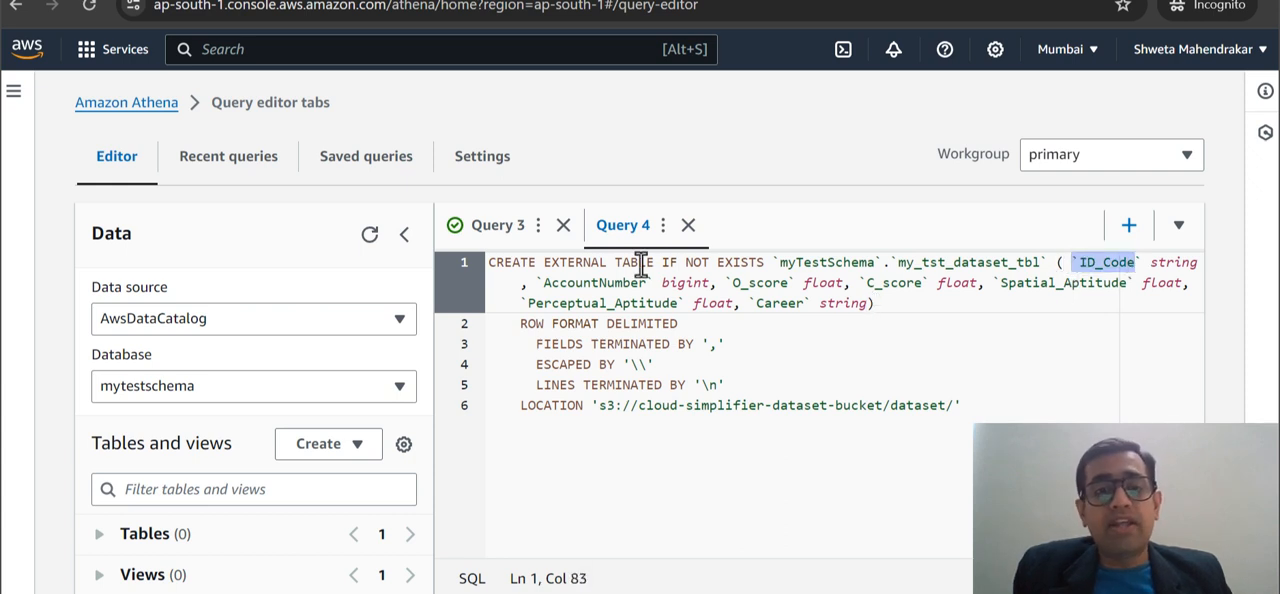
double_click(608, 283)
double_click(760, 283)
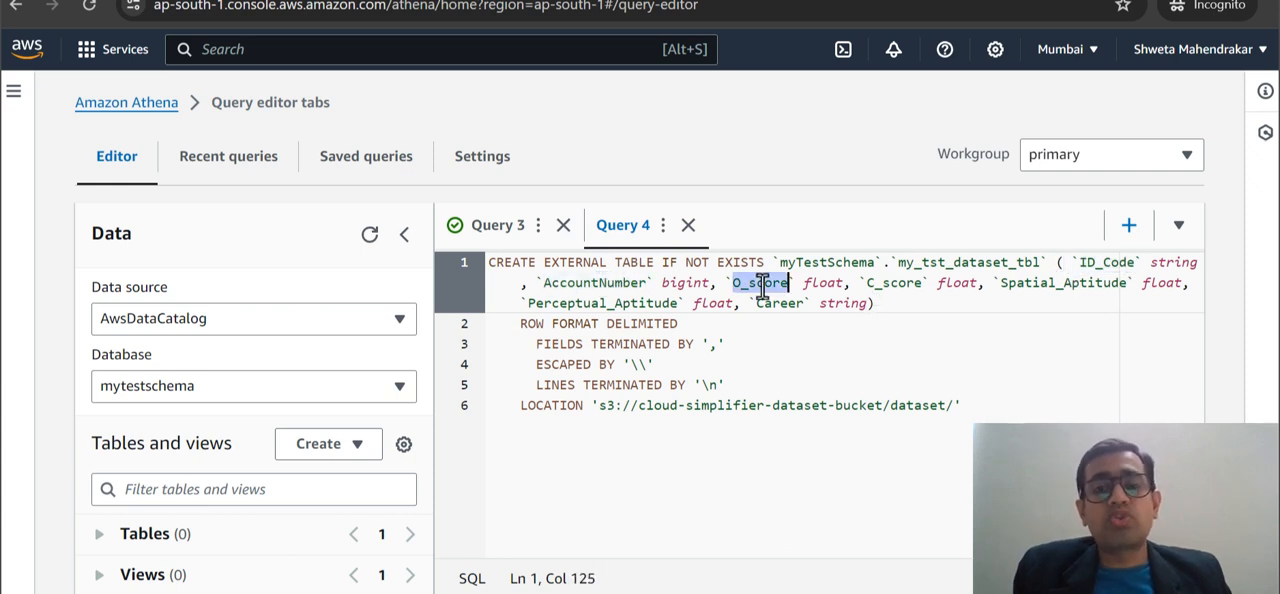
double_click(893, 284)
double_click(1040, 284)
left_click(630, 304)
double_click(630, 304)
double_click(778, 304)
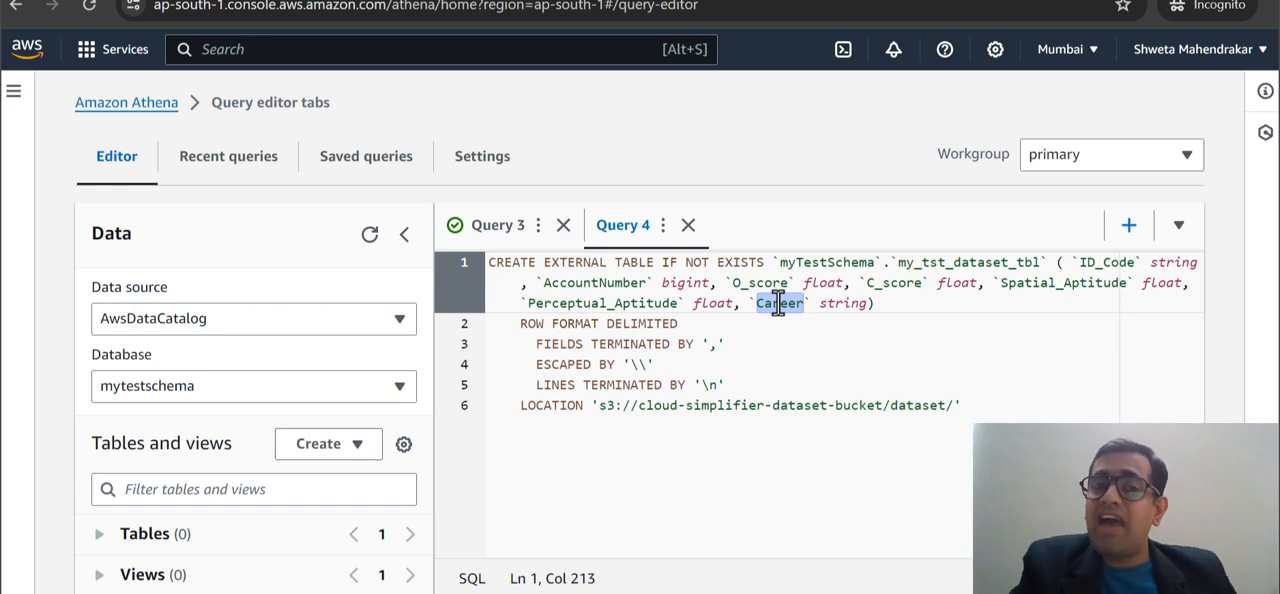
left_click(914, 305)
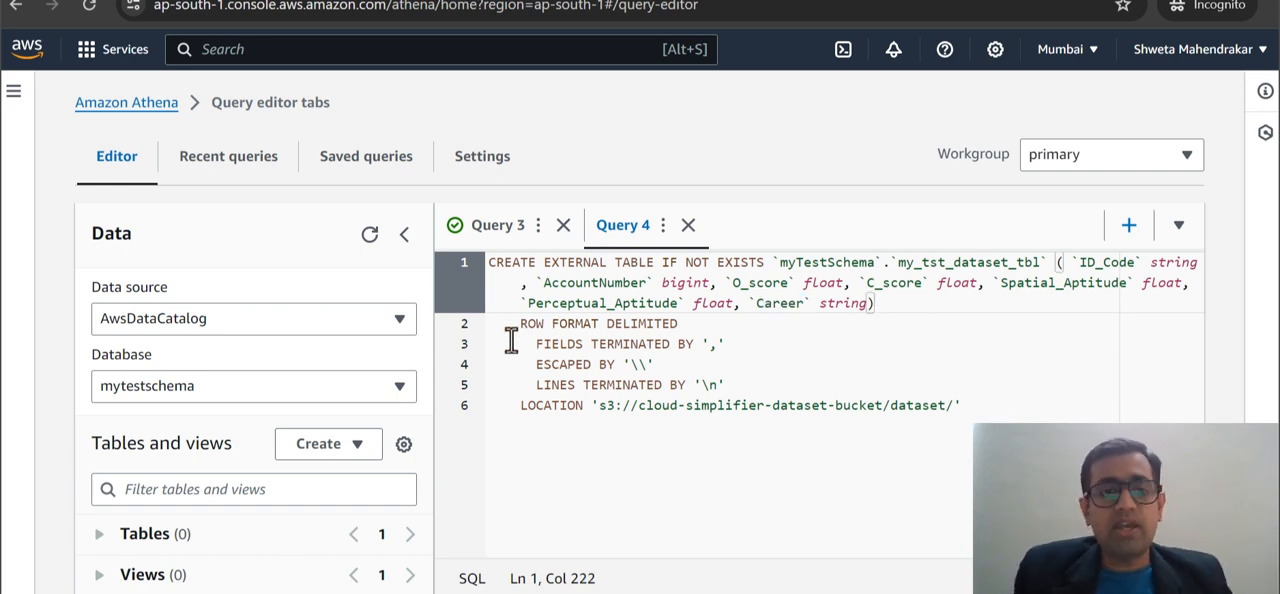
Examine the ROW FORMAT DELIMITED clause, including its field terminator, escape character and line terminator.
left_click_drag(520, 323, 677, 323)
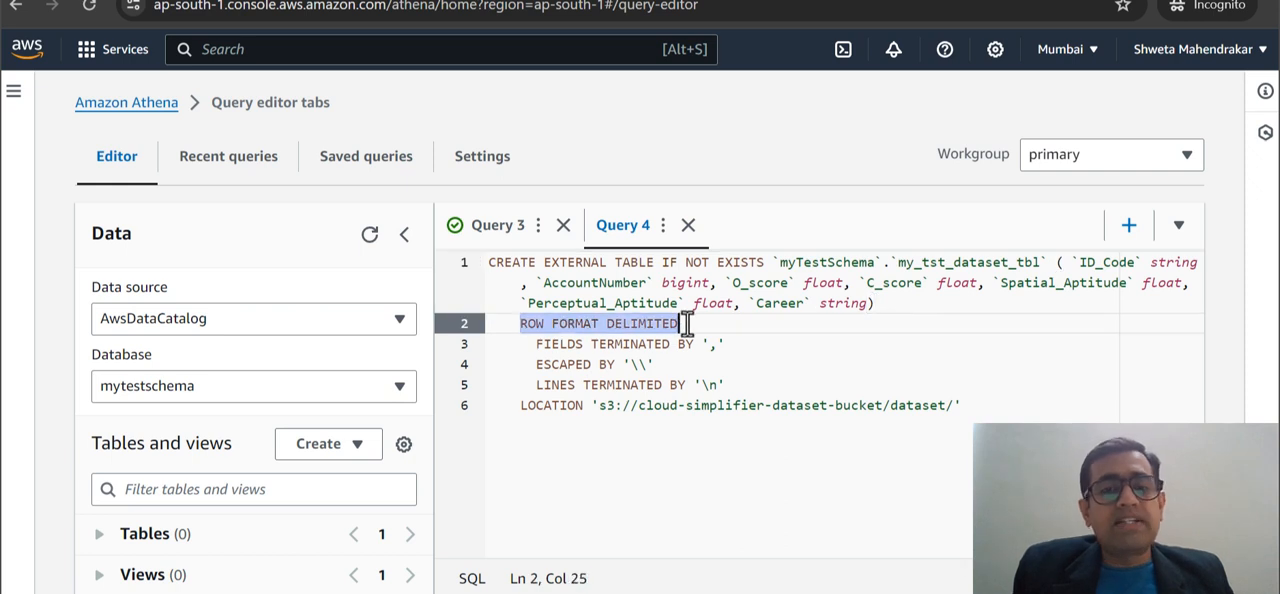
left_click(686, 323)
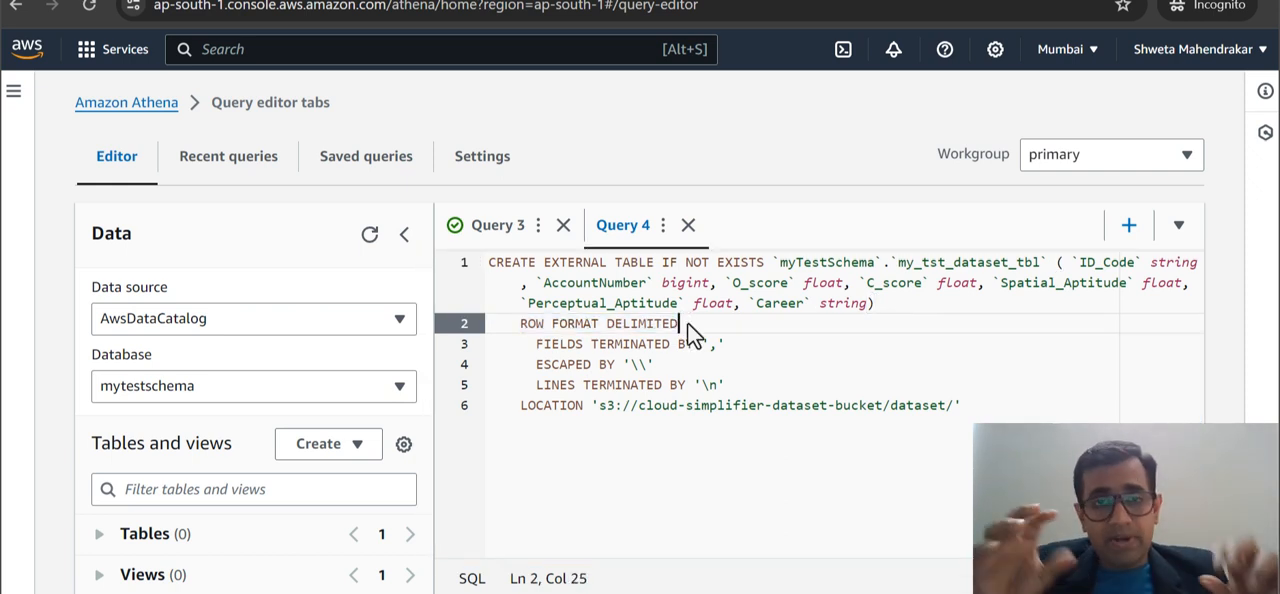
left_click_drag(703, 344, 726, 345)
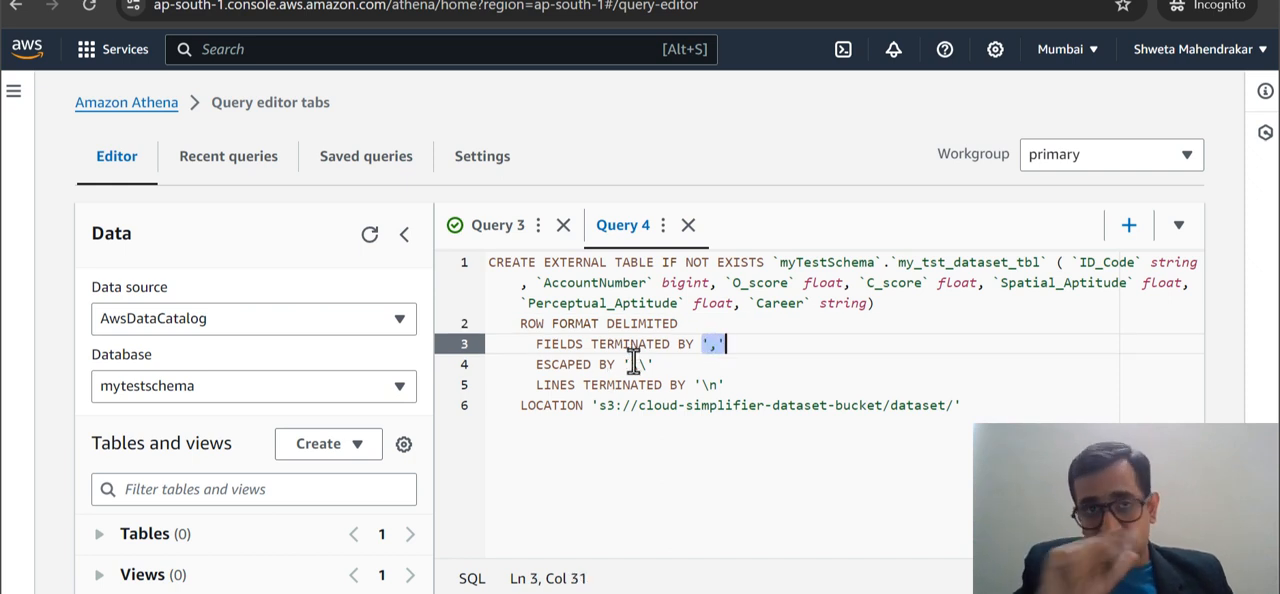
key("Down")
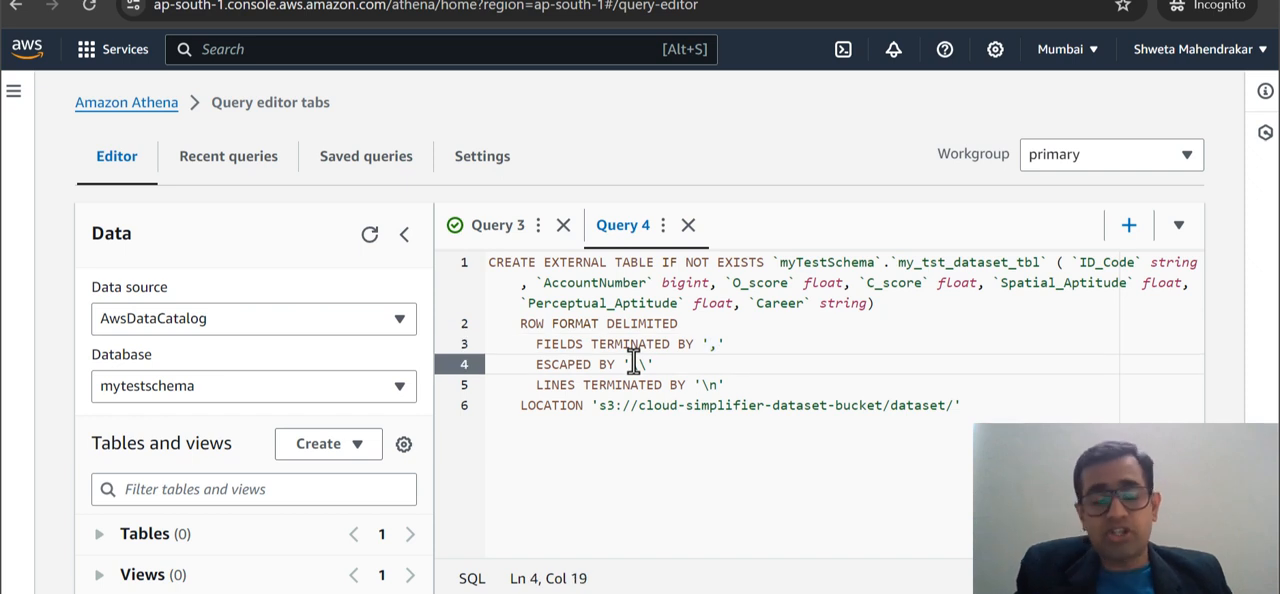
left_click_drag(647, 364, 632, 364)
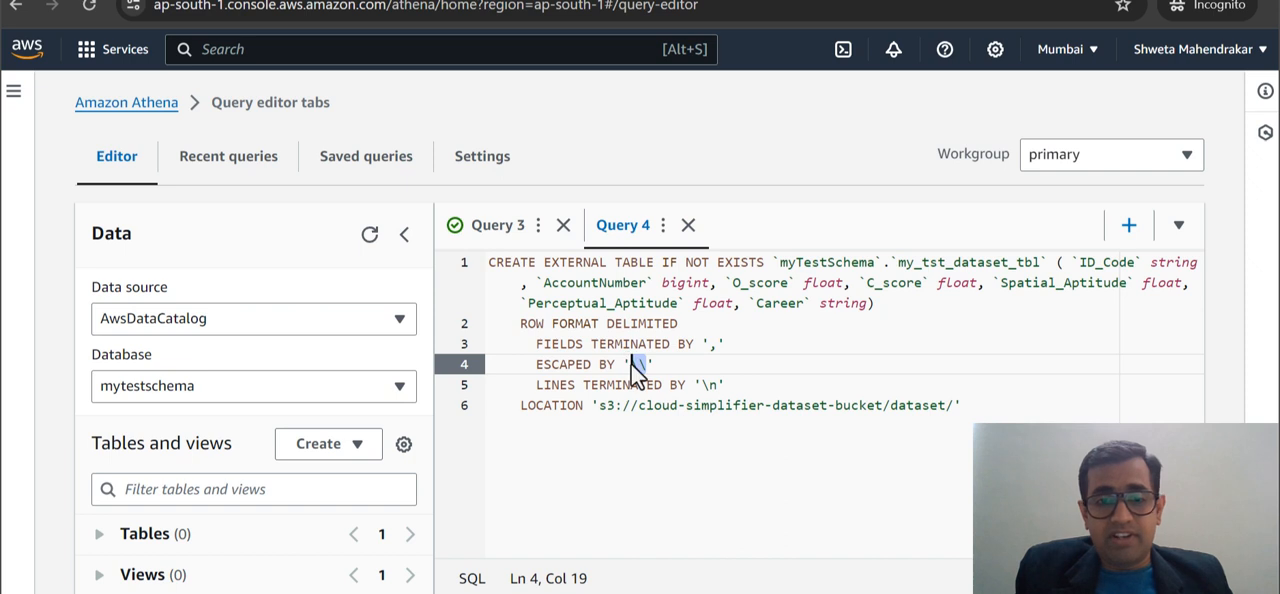
left_click(536, 364)
left_click(671, 364, "shift")
left_click(671, 364)
left_click_drag(545, 385, 730, 385)
left_click(730, 385)
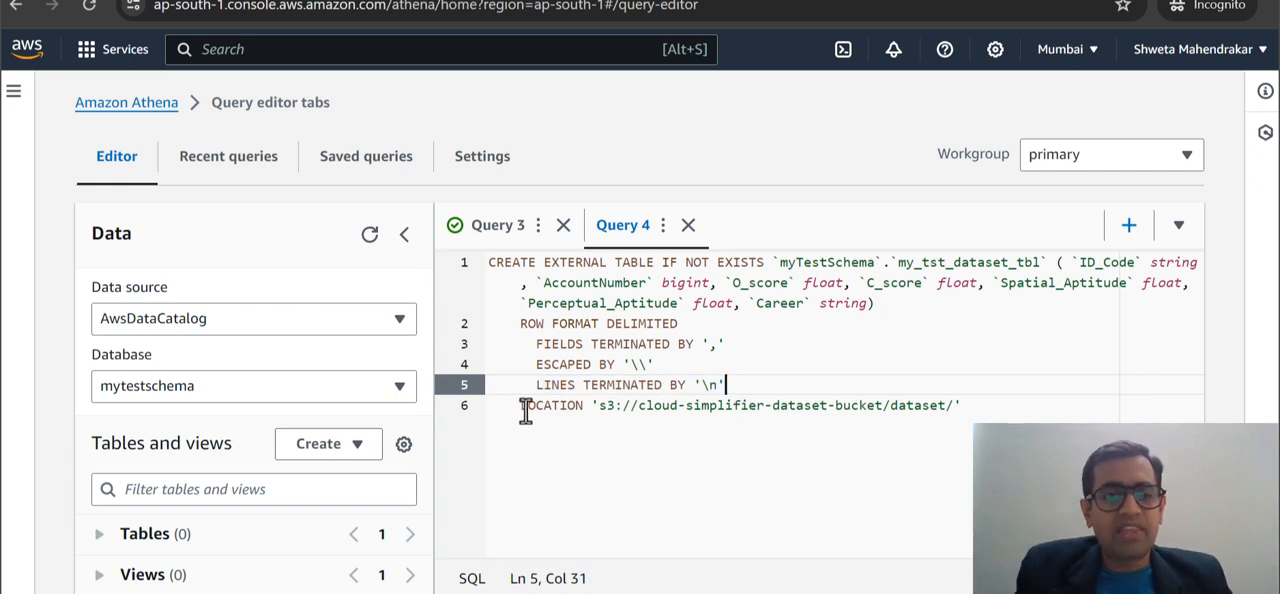
Examine the S3 path in the LOCATION clause, checking its bucket name and the dataset folder.
left_click_drag(520, 405, 963, 405)
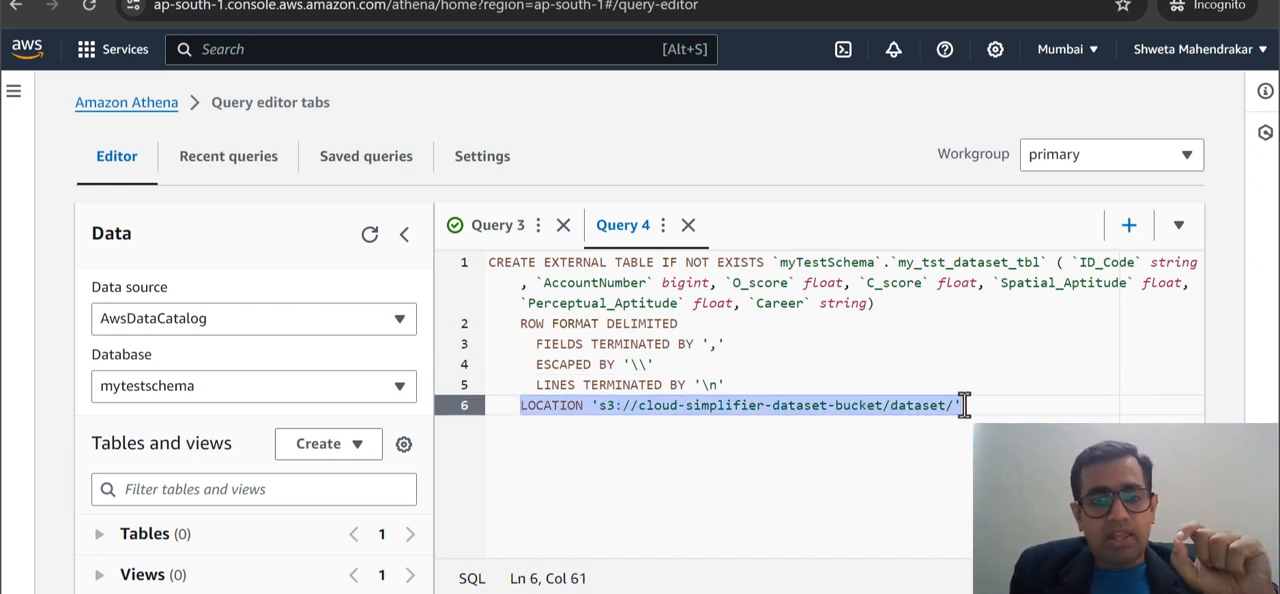
left_click(963, 405)
double_click(686, 405)
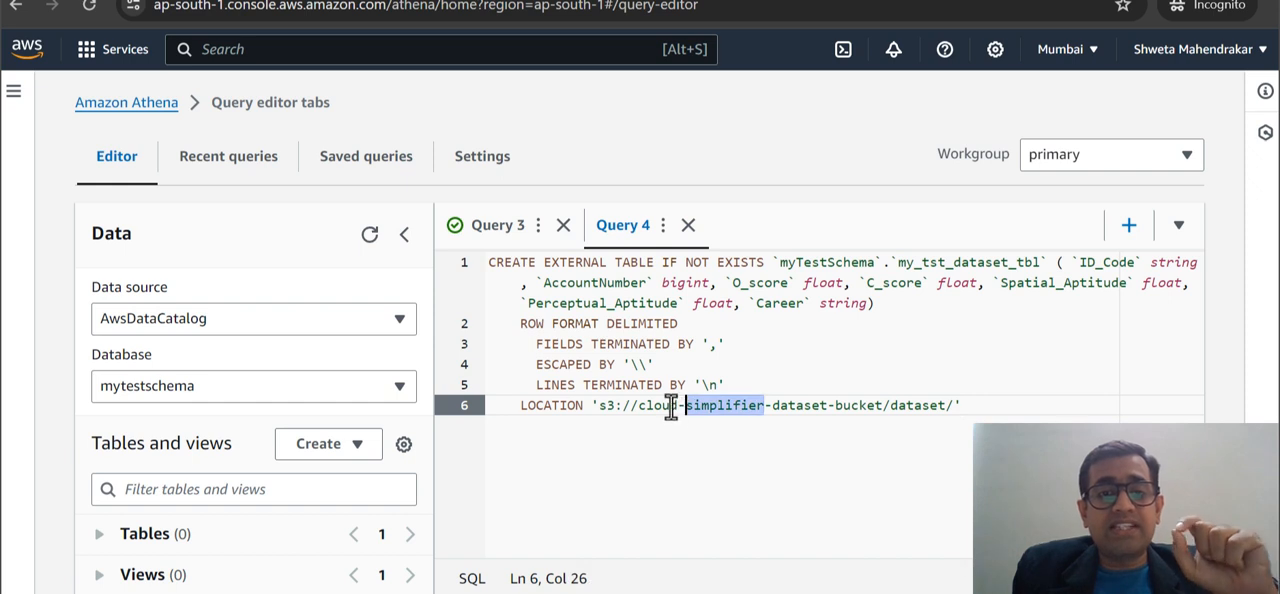
double_click(668, 405)
double_click(840, 405)
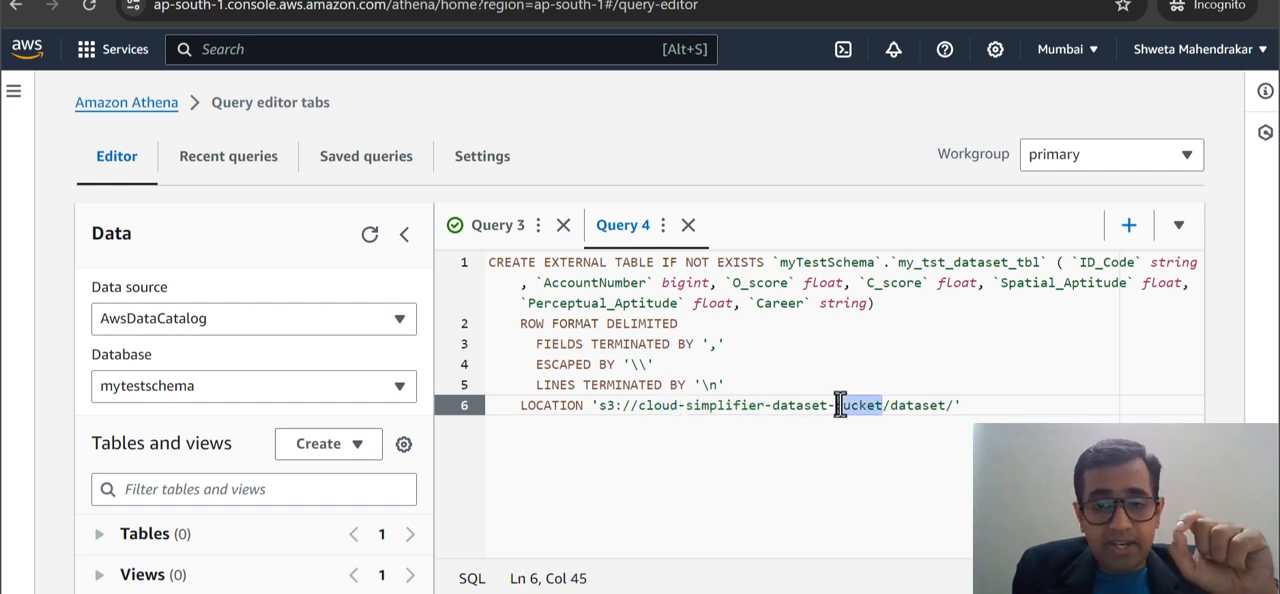
double_click(906, 404)
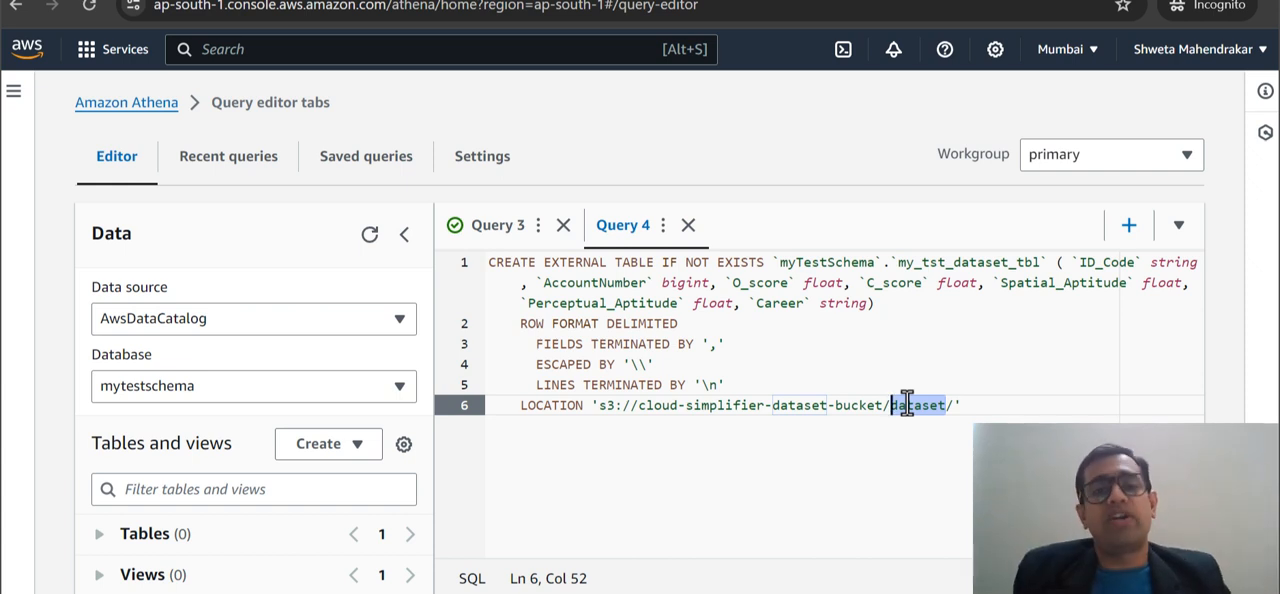
left_click(966, 405)
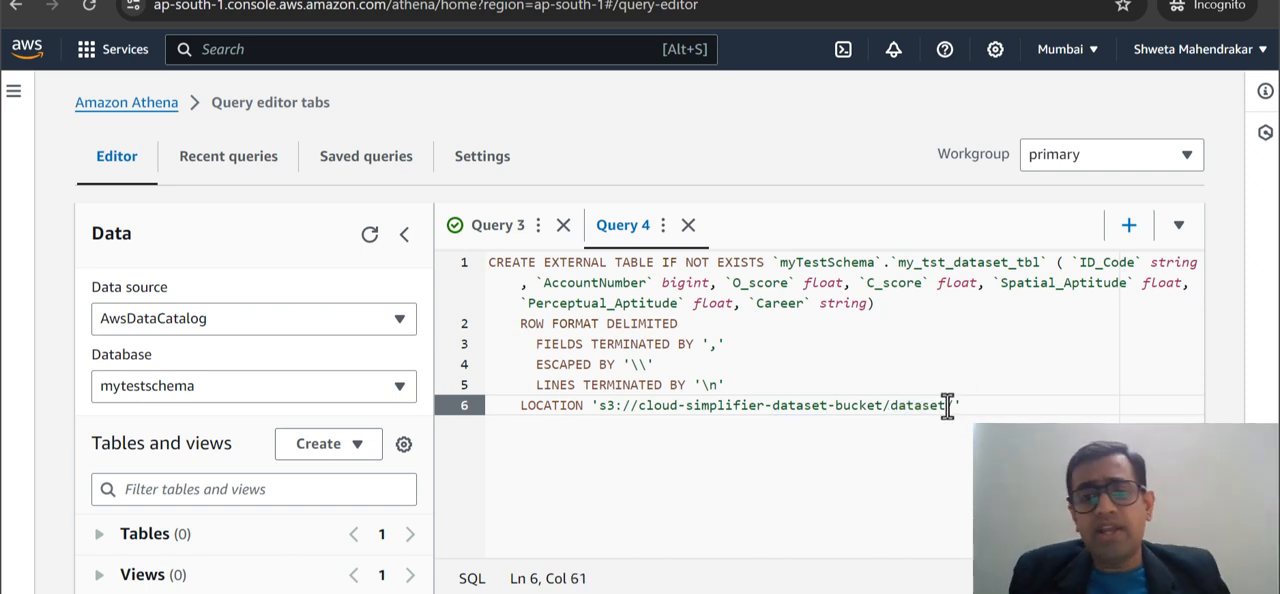
left_click_drag(953, 407, 896, 408)
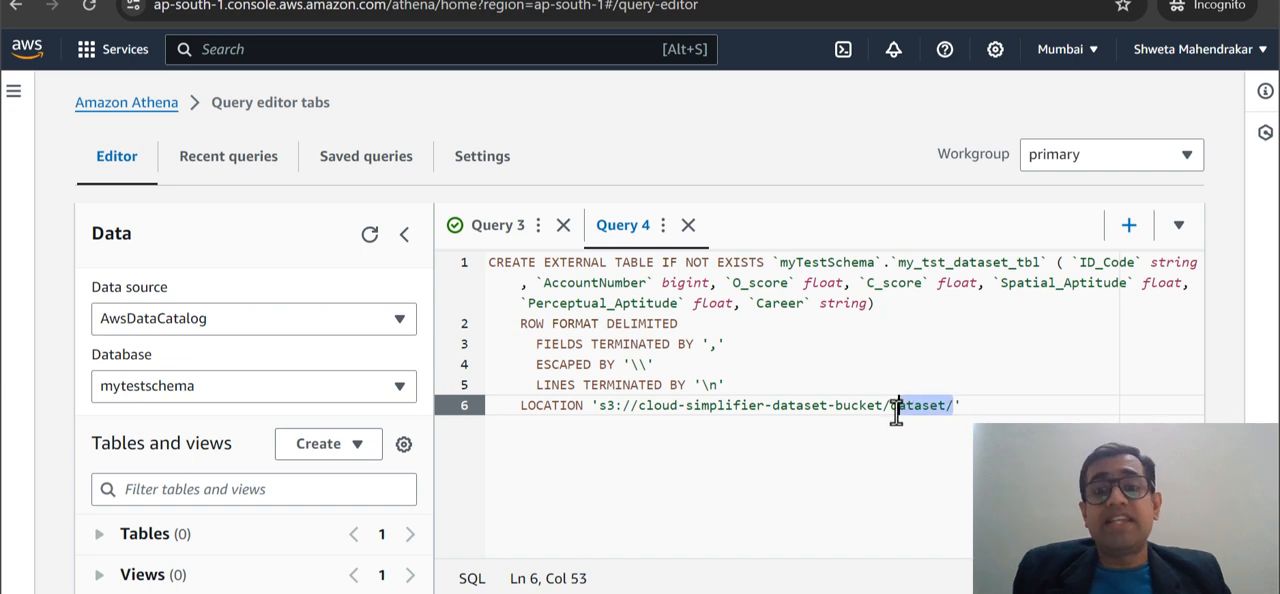
left_click(896, 408)
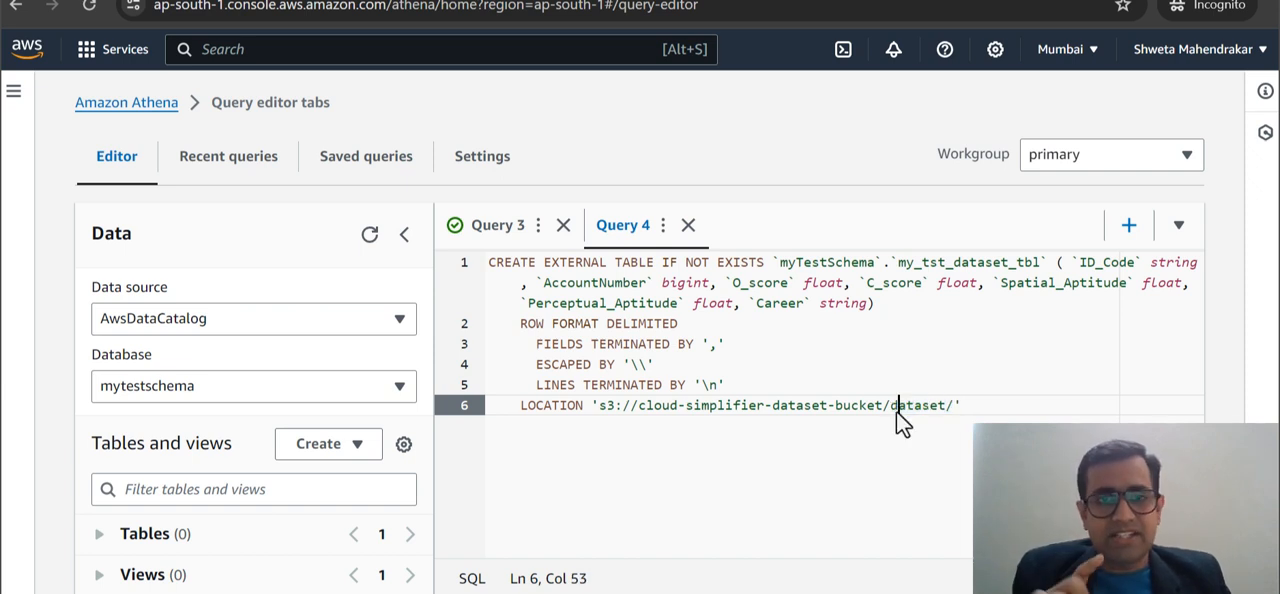
double_click(896, 408)
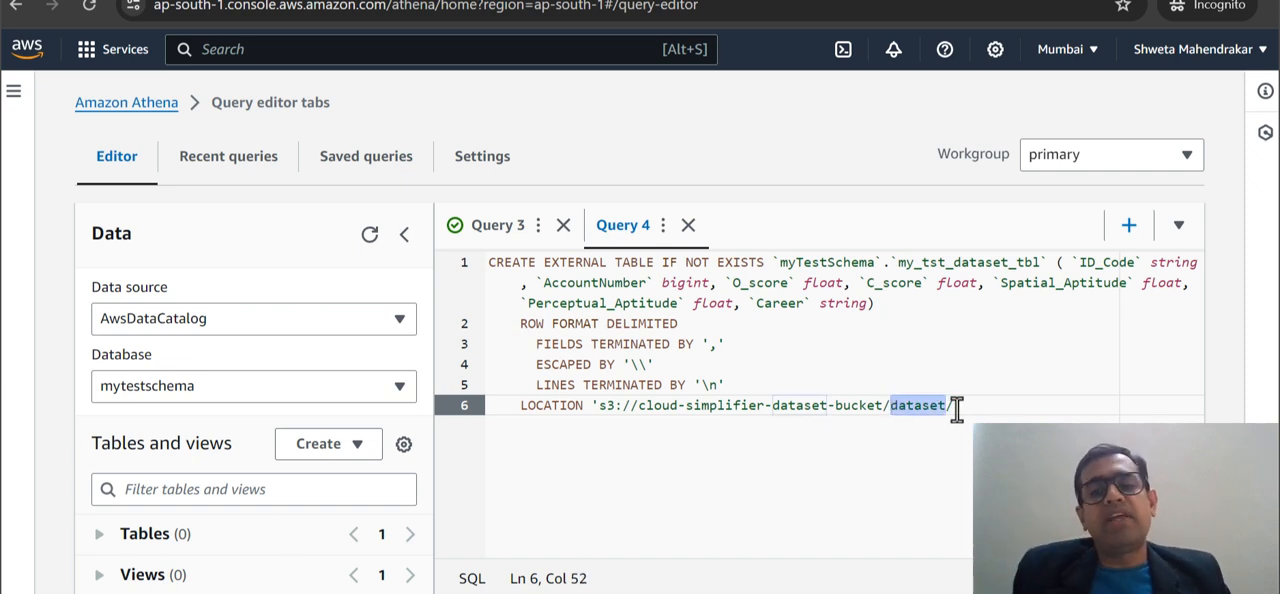
left_click(956, 407)
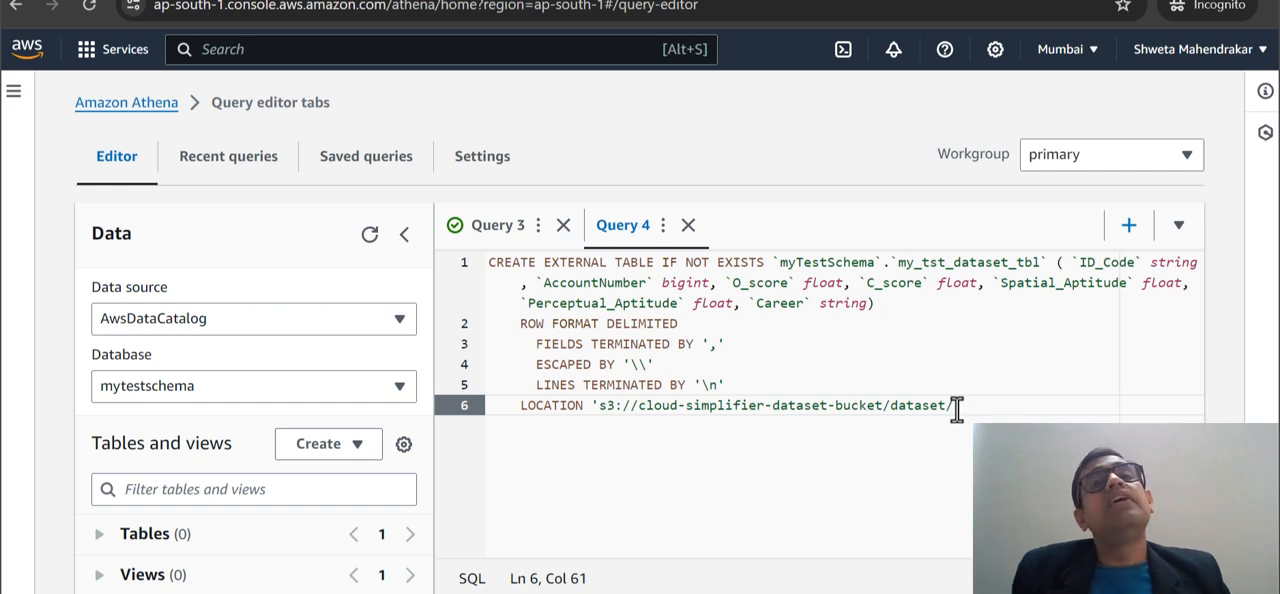
left_click(948, 407)
left_click_drag(948, 407, 603, 416)
left_click(603, 416)
Run the entire CREATE EXTERNAL TABLE statement for my_tst_dataset_tbl and check the query's outcome.
left_click_drag(1000, 417, 481, 262)
scroll(531, 537, "down", 2)
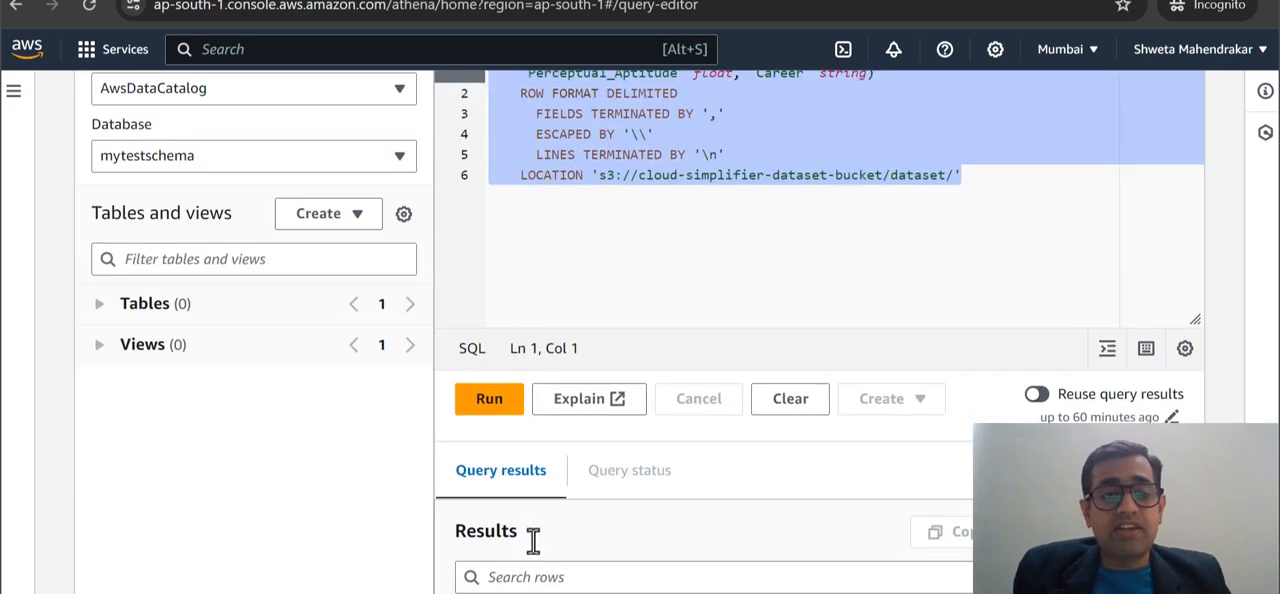
left_click(500, 401)
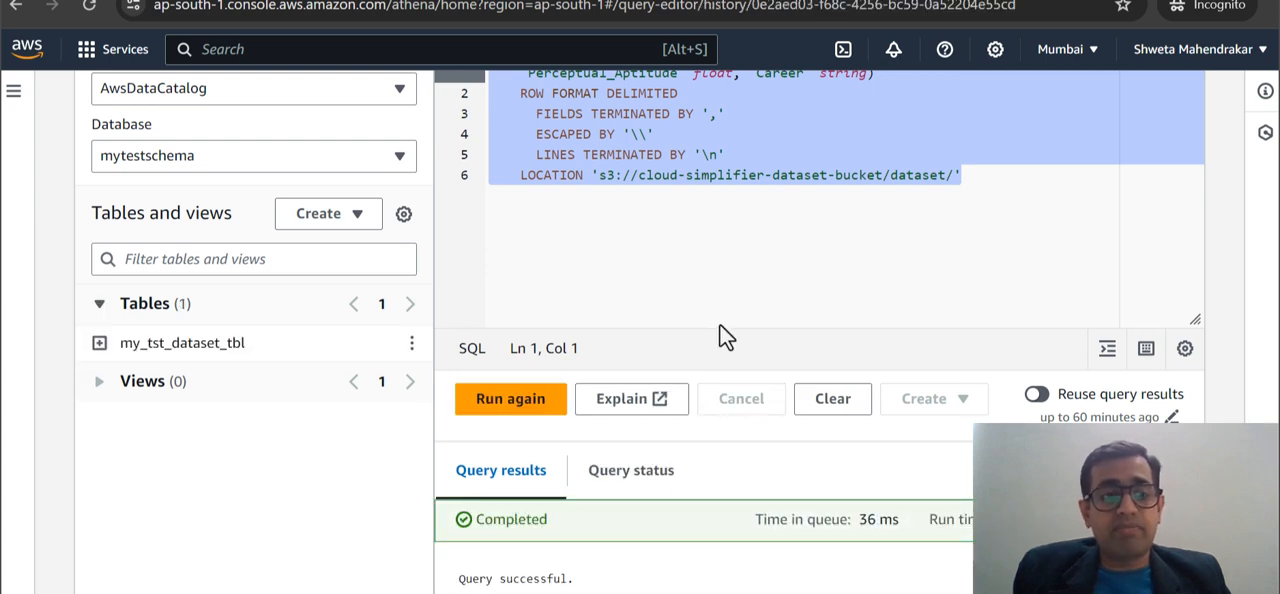
scroll(724, 335, "down", 1)
scroll(726, 337, "up", 3)
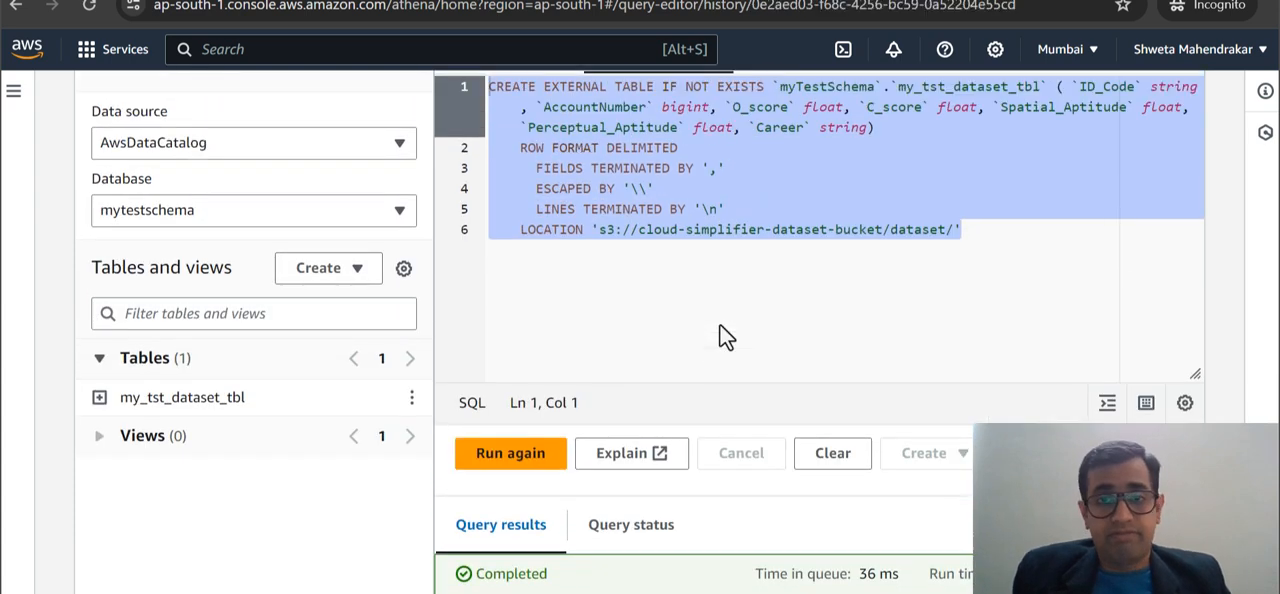
left_click(1020, 286)
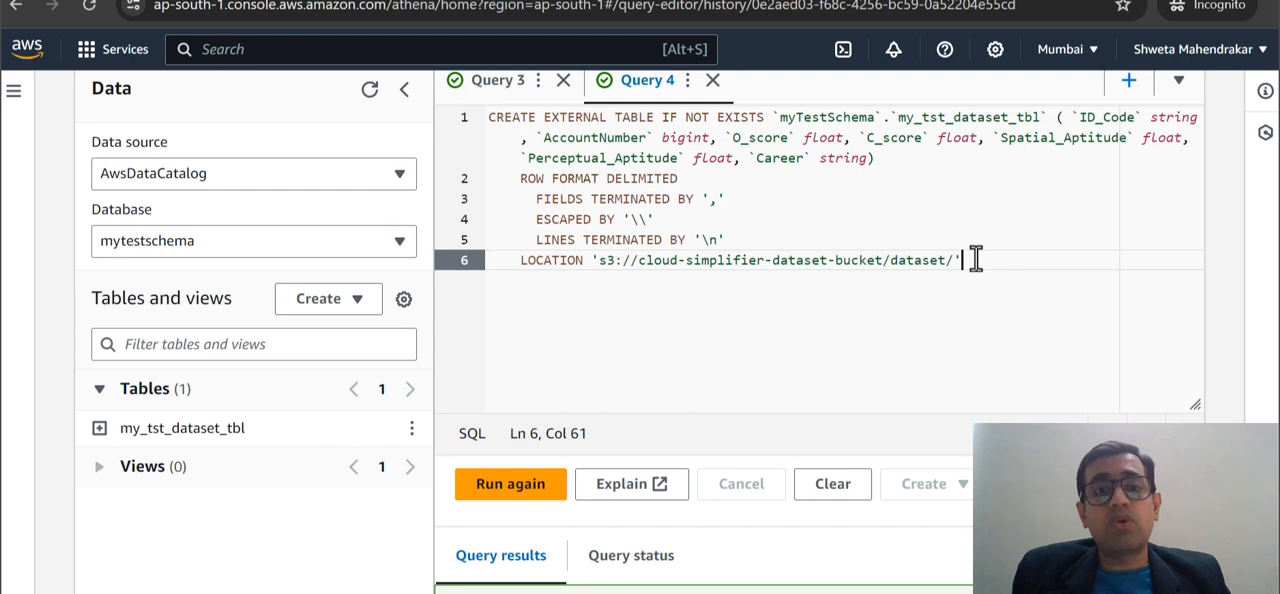
Expand my_tst_dataset_tbl to check its columns, and compare it with the S3 location and table name in the statement.
left_click(99, 428)
scroll(341, 364, "down", 2)
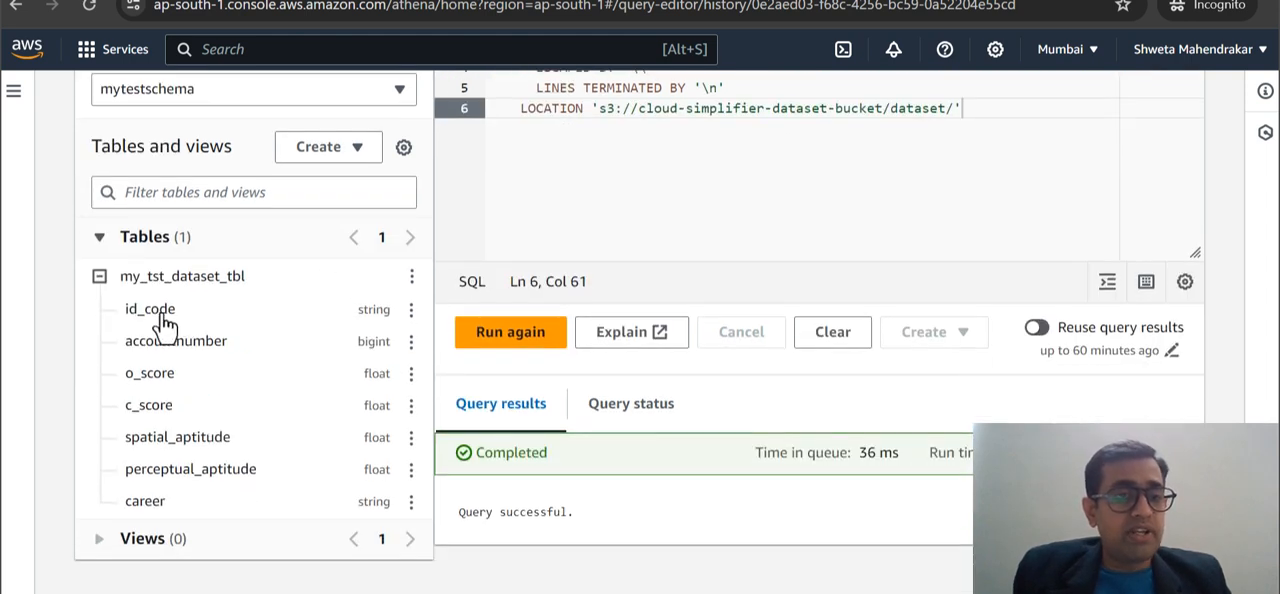
scroll(777, 211, "up", 2)
left_click_drag(598, 272, 955, 278)
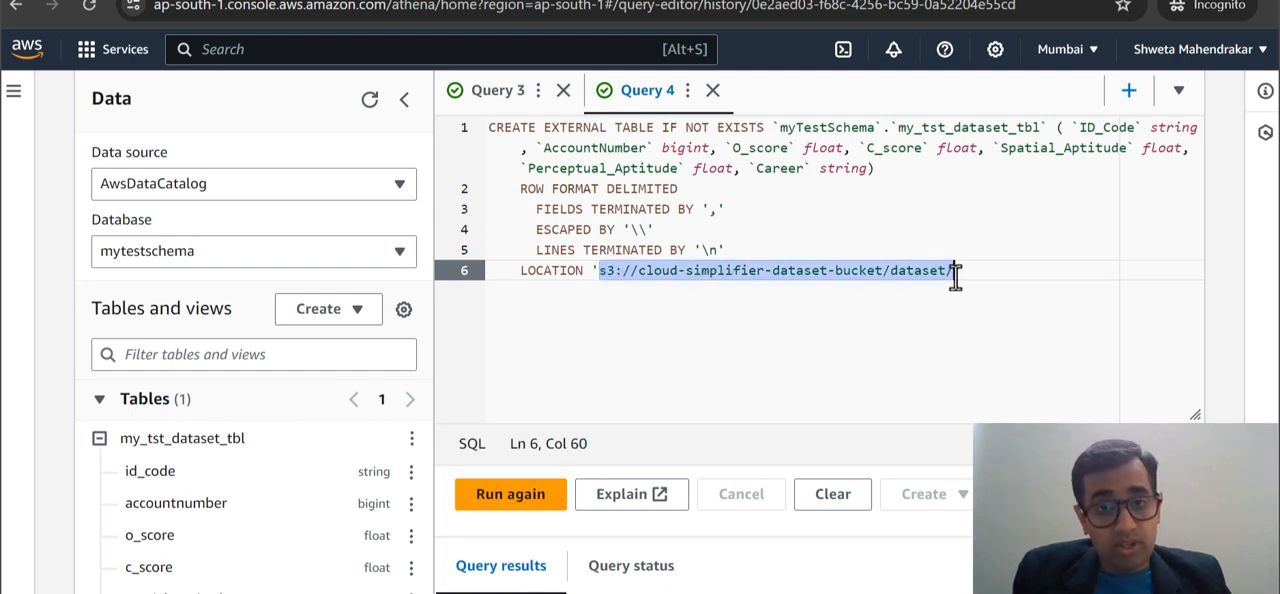
left_click(952, 276)
double_click(955, 127)
key("ctrl+c")
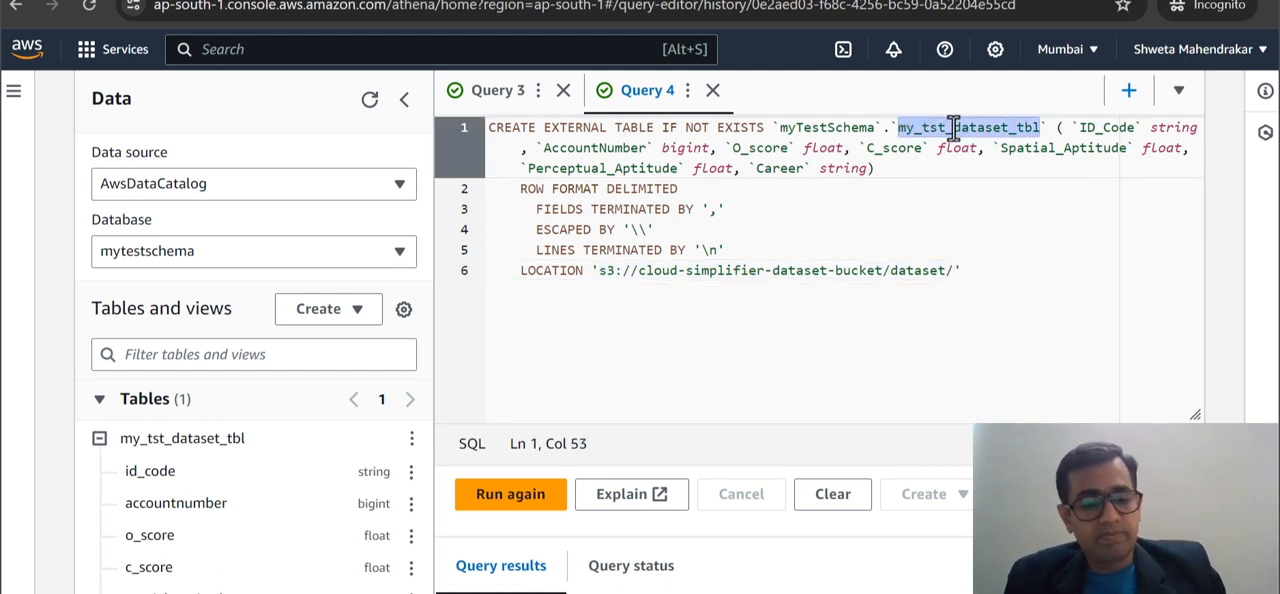
Write select * from my_tst_dataset_tbl in a new query, reusing the table name copied from the CREATE EXTERNAL TABLE statement.
scroll(891, 303, "up", 2)
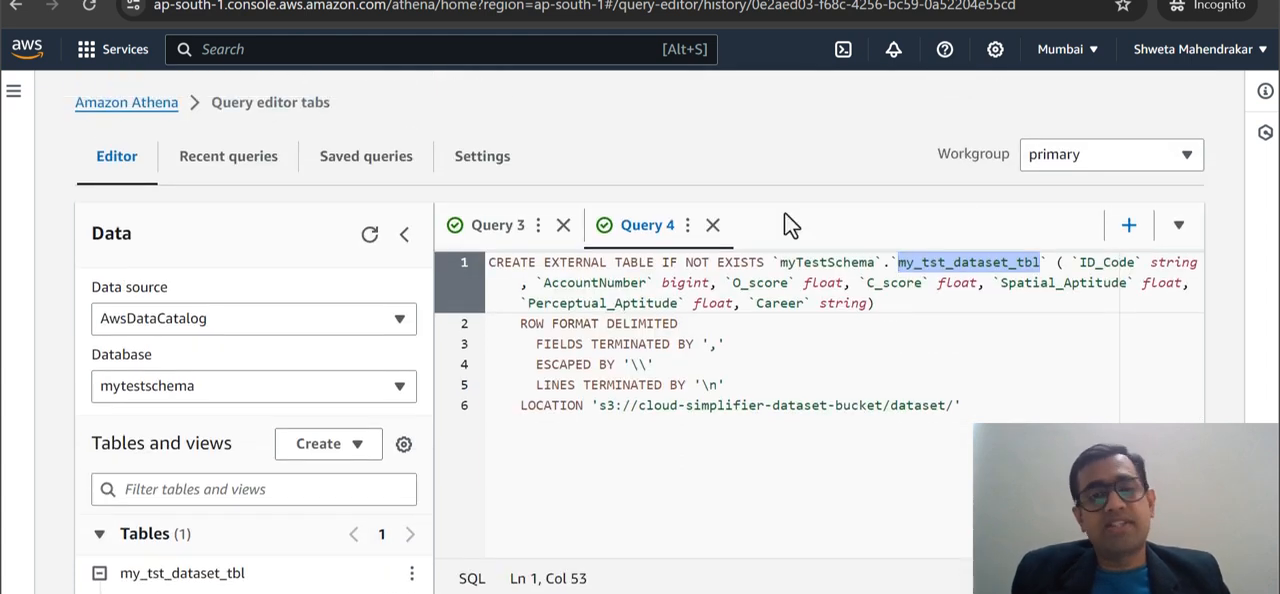
left_click(1129, 227)
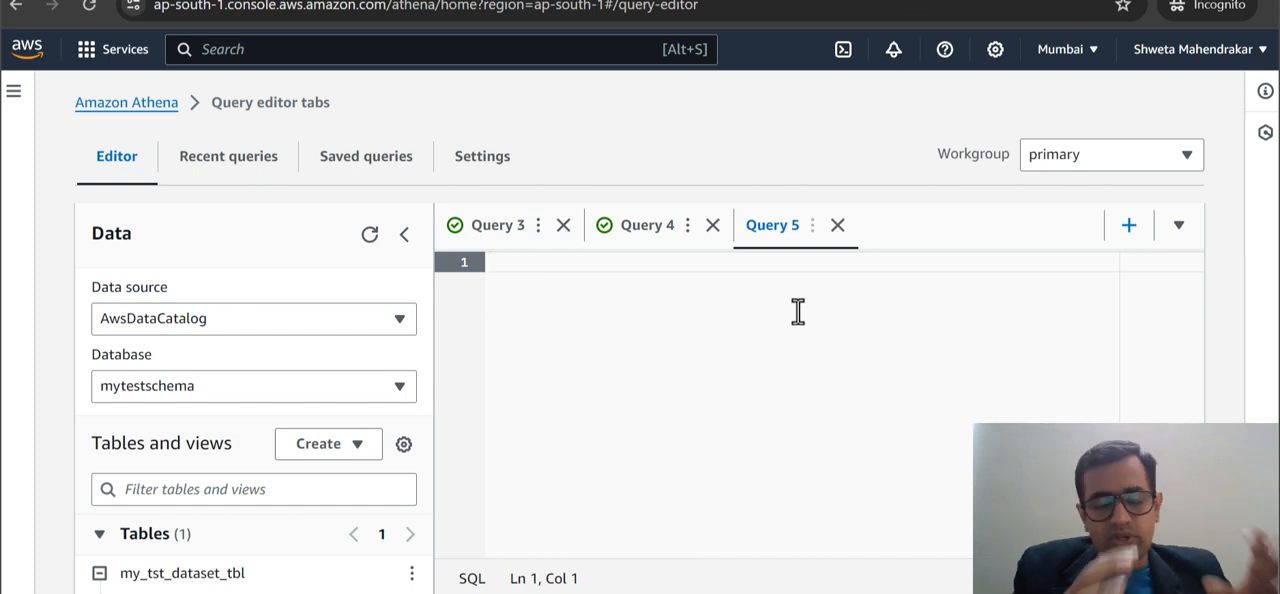
type("sel")
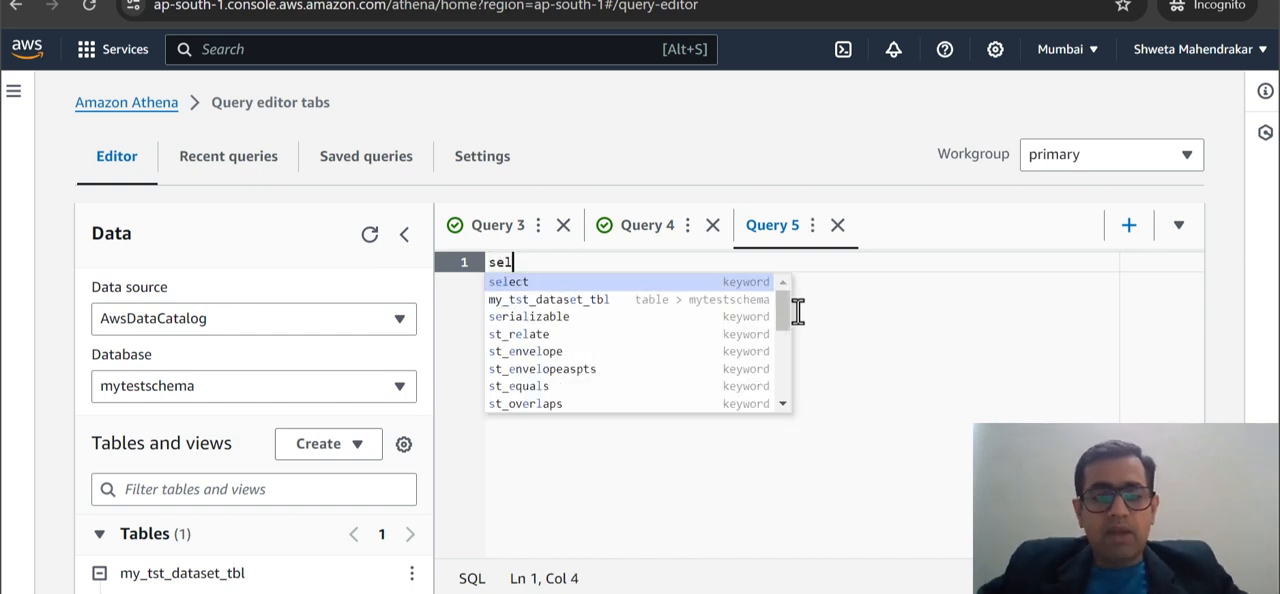
type("ect ")
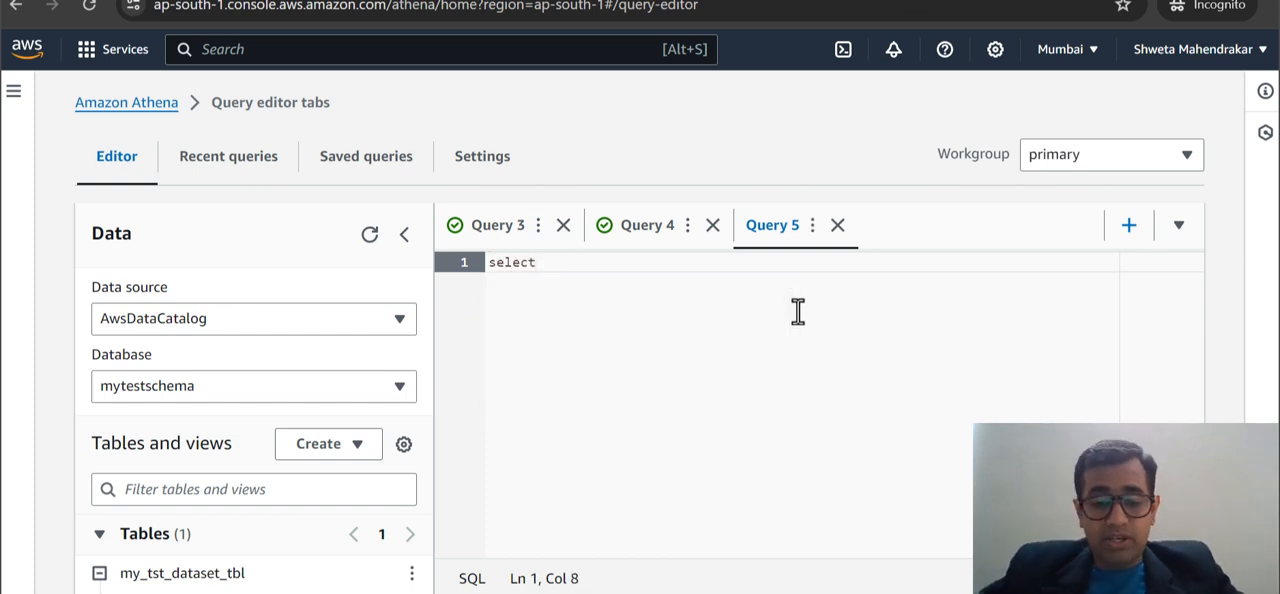
type("* from")
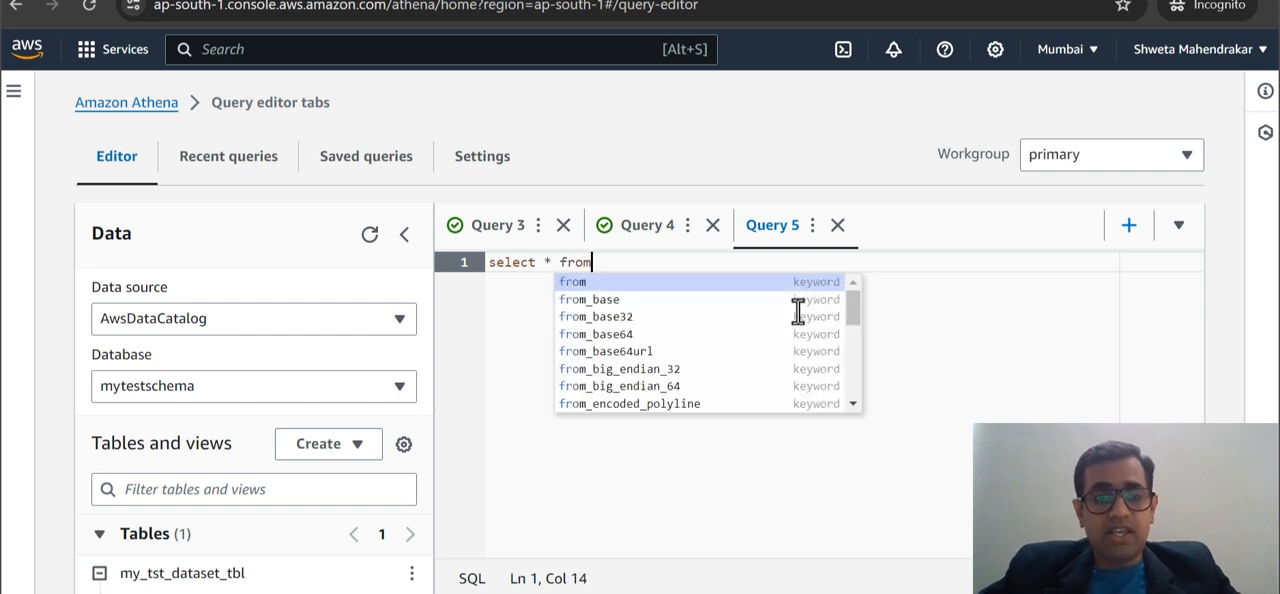
key("ctrl+v")
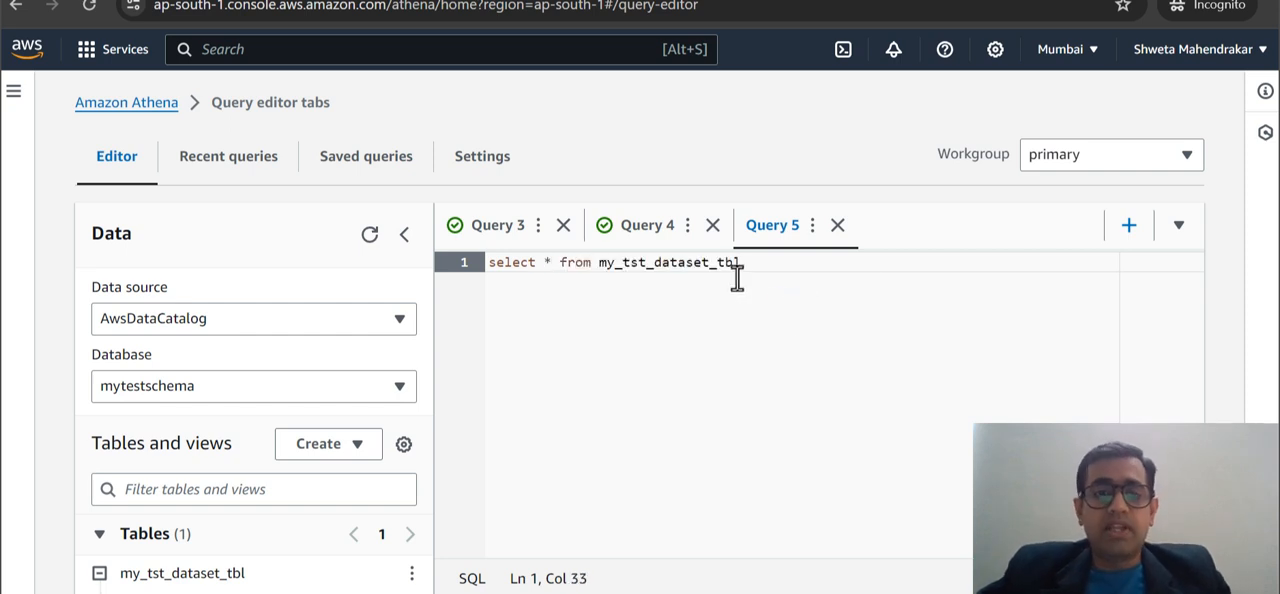
Qualify the table in the select query with the schema name myTestSchema, copied from the CREATE EXTERNAL TABLE statement.
left_click(660, 228)
double_click(832, 262)
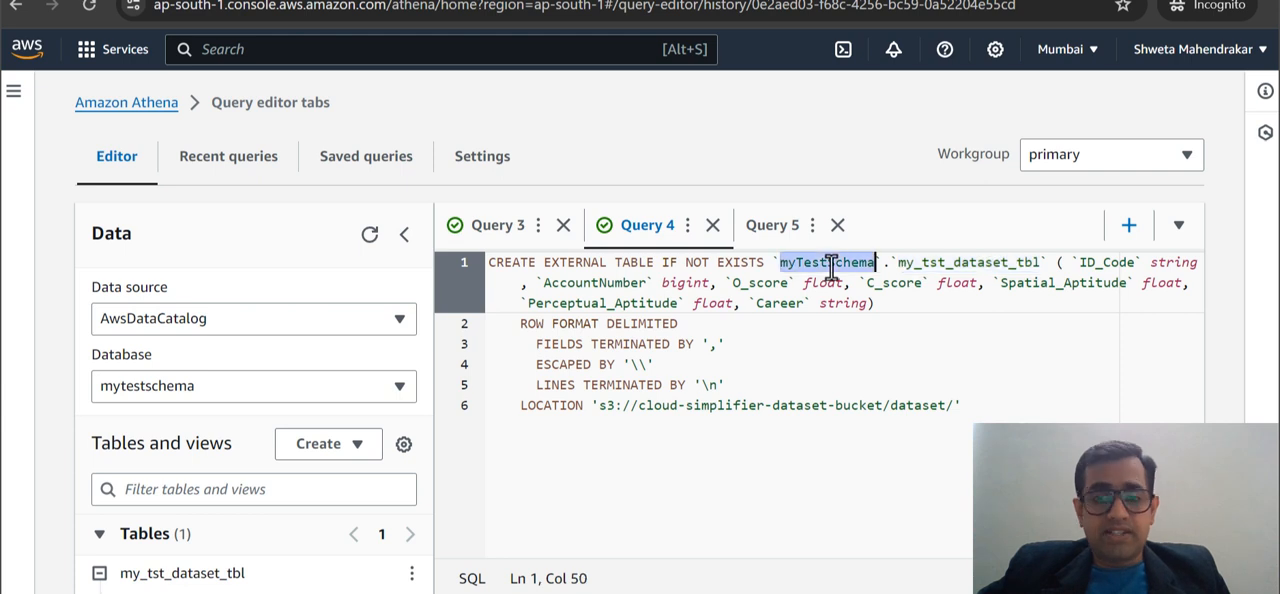
key("ctrl+v")
key("ctrl+z")
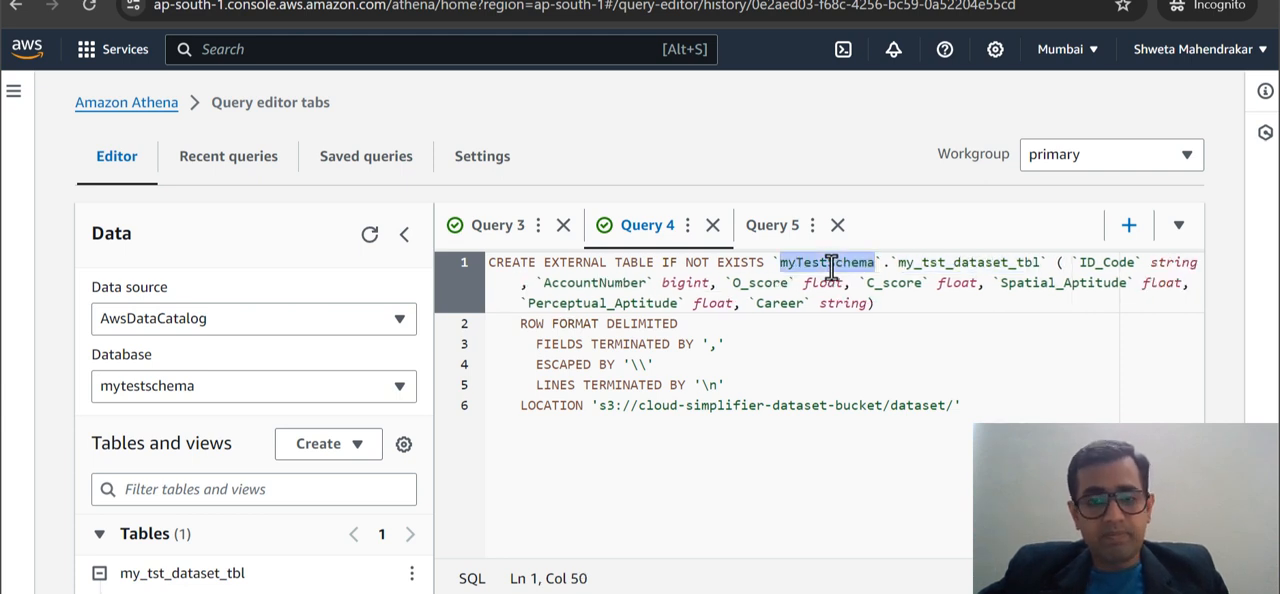
left_click(765, 228)
left_click(598, 262)
type("myTestSchema")
type(".")
left_click(903, 286)
scroll(600, 350, "down", 1)
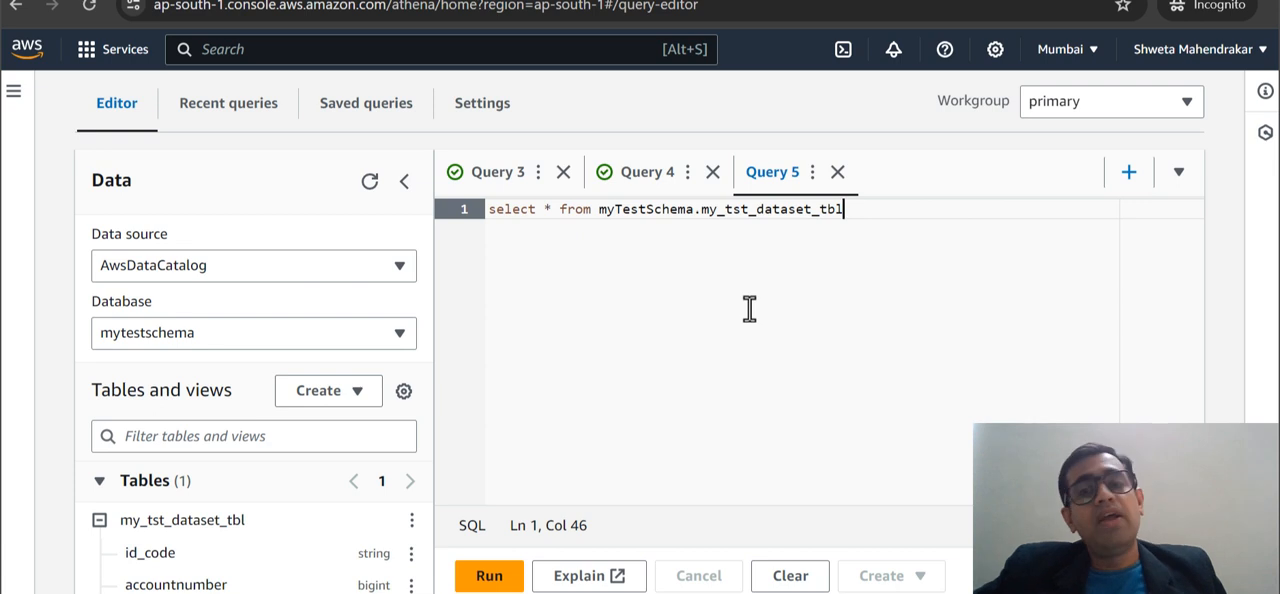
Append limit 5 to the select query on myTestSchema.my_tst_dataset_tbl and run the entire statement.
key("ctrl+a")
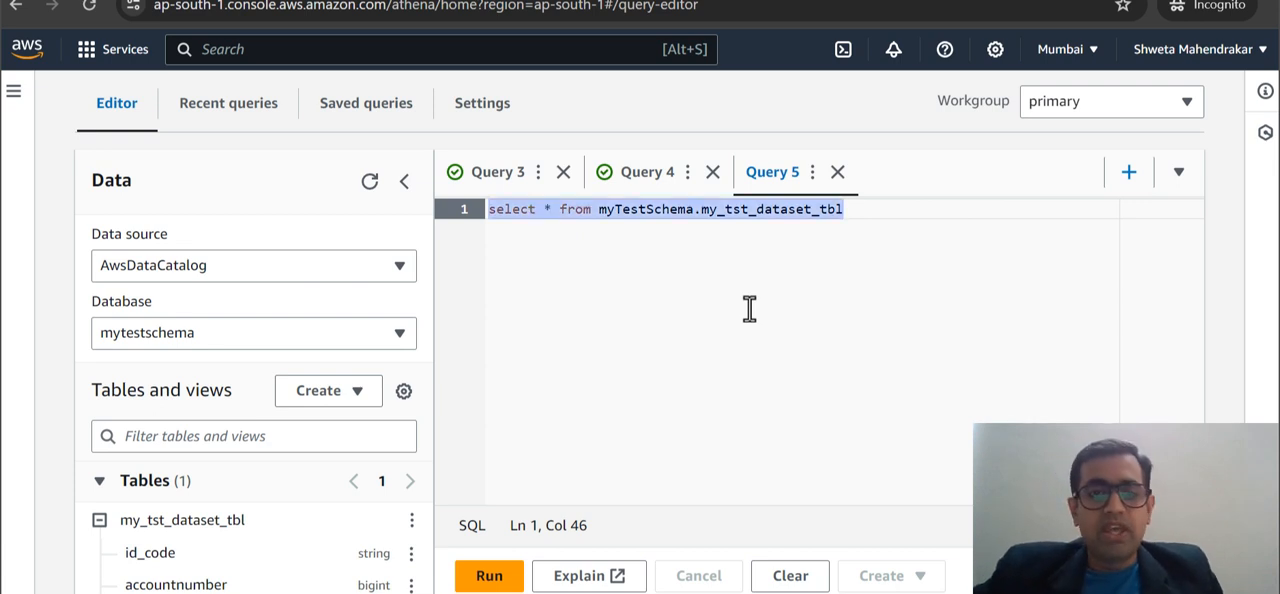
scroll(749, 308, "down", 1)
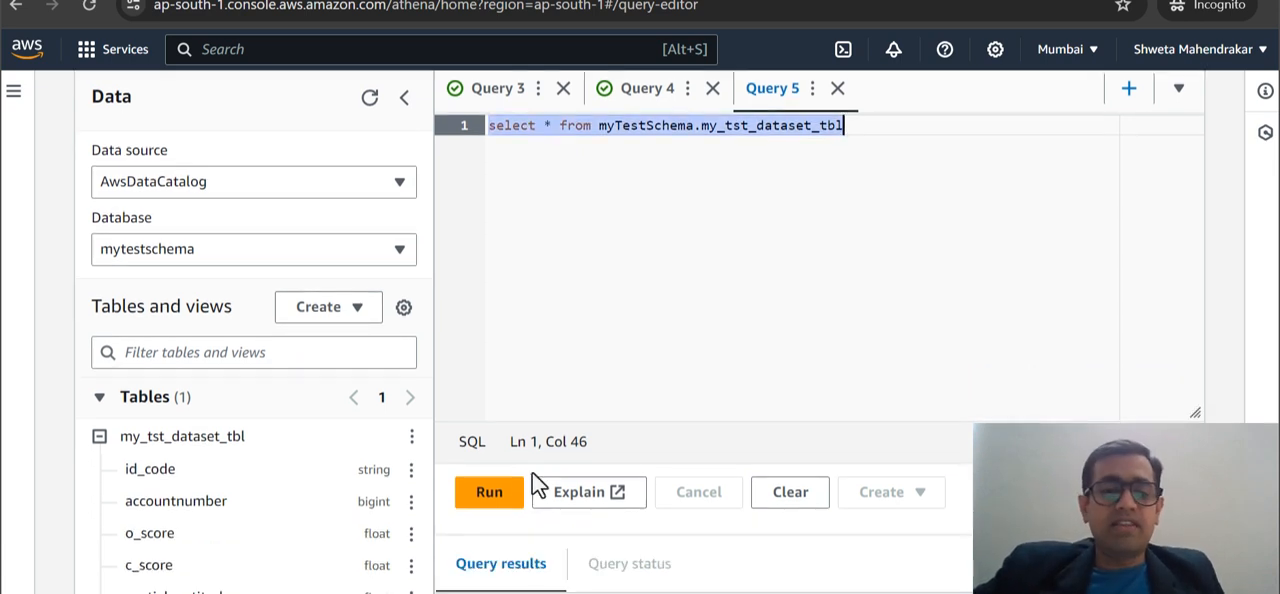
left_click(941, 174)
type("limit")
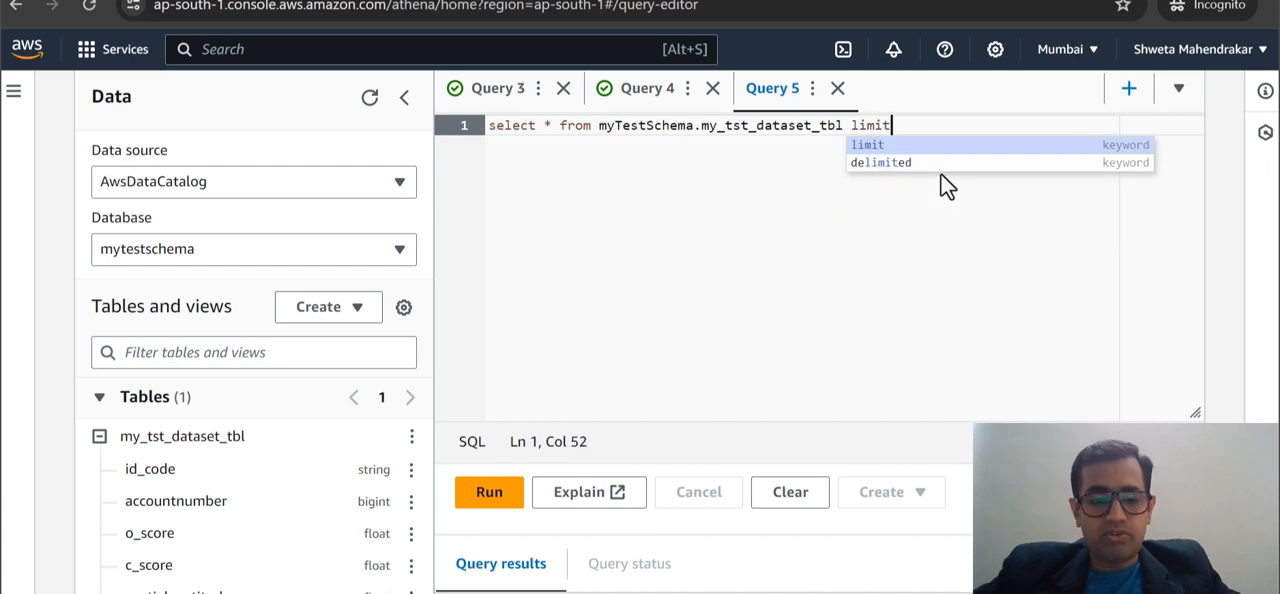
type(" 5")
key("ctrl+a")
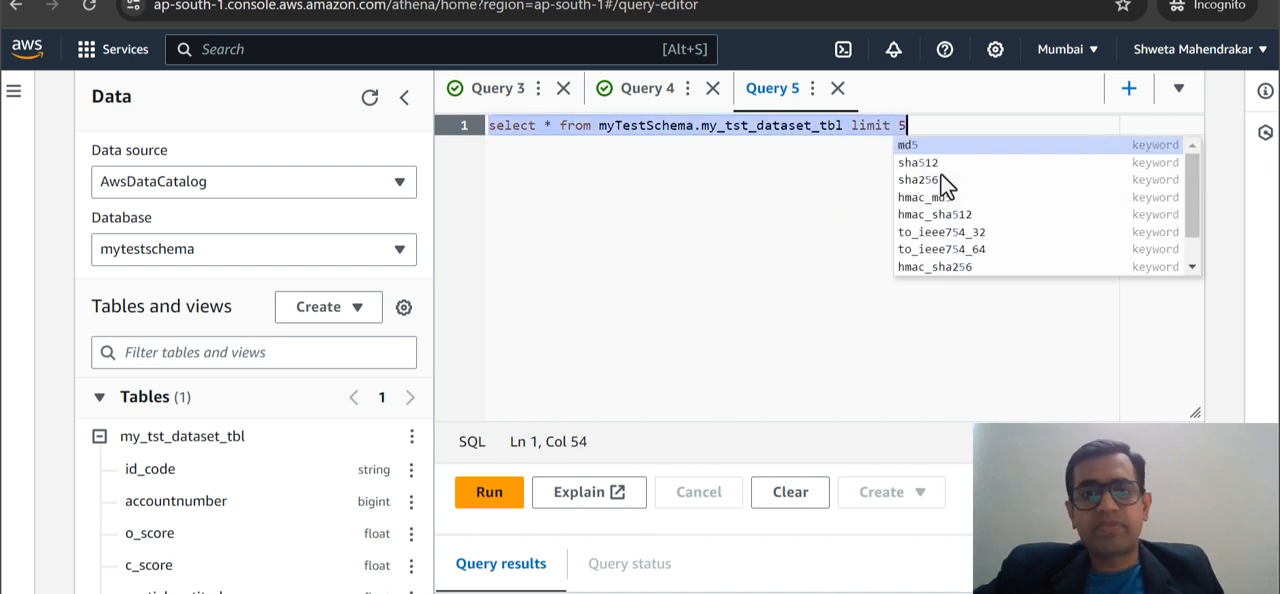
left_click(658, 264)
key("ctrl+a")
left_click(506, 494)
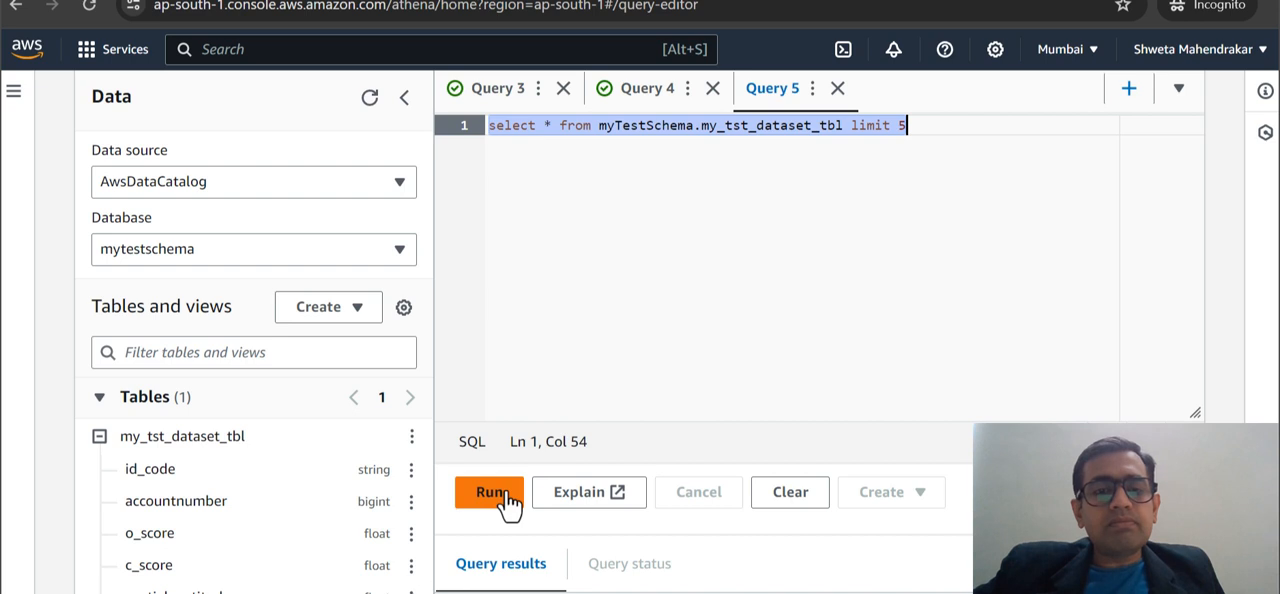
Examine the query results, comparing the first row with the data rows below it across the columns.
scroll(741, 335, "down", 5)
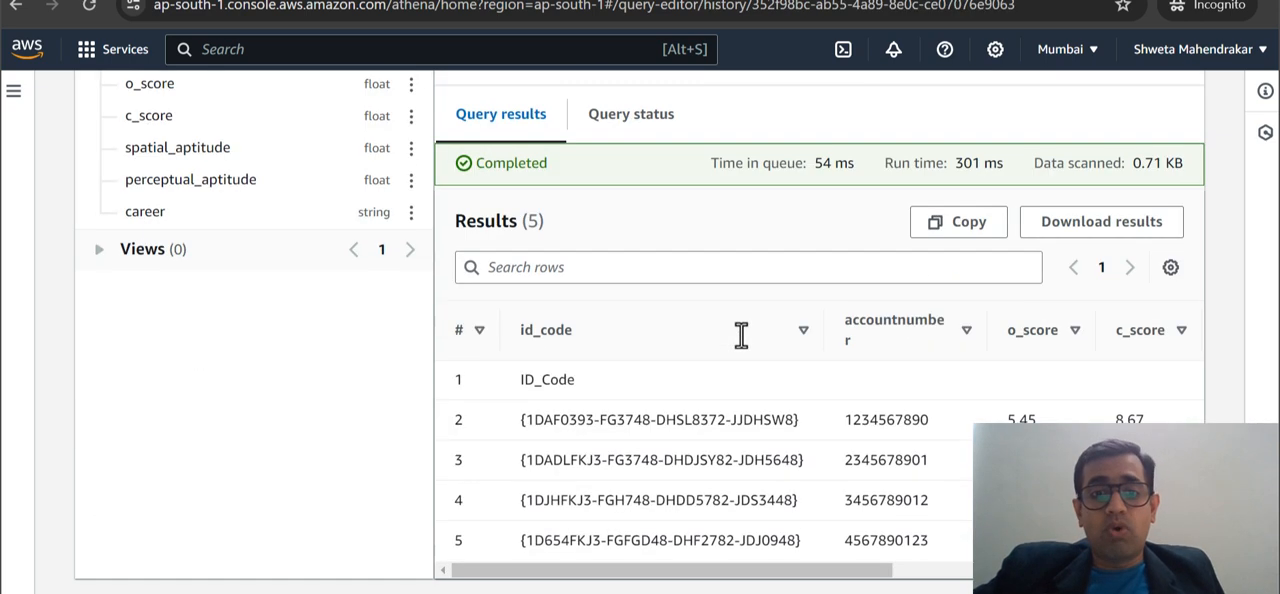
left_click_drag(527, 419, 950, 542)
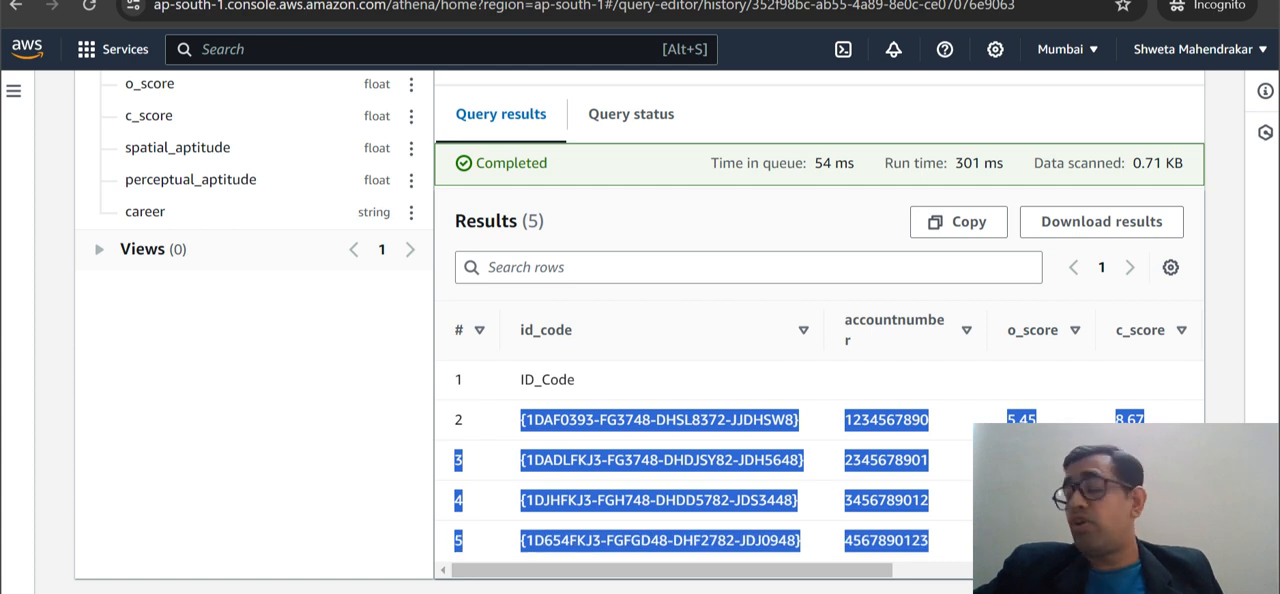
left_click_drag(513, 380, 592, 380)
left_click(592, 380)
scroll(592, 380, "right", 5)
scroll(593, 387, "left", 5)
left_click_drag(508, 383, 657, 383)
left_click(660, 385)
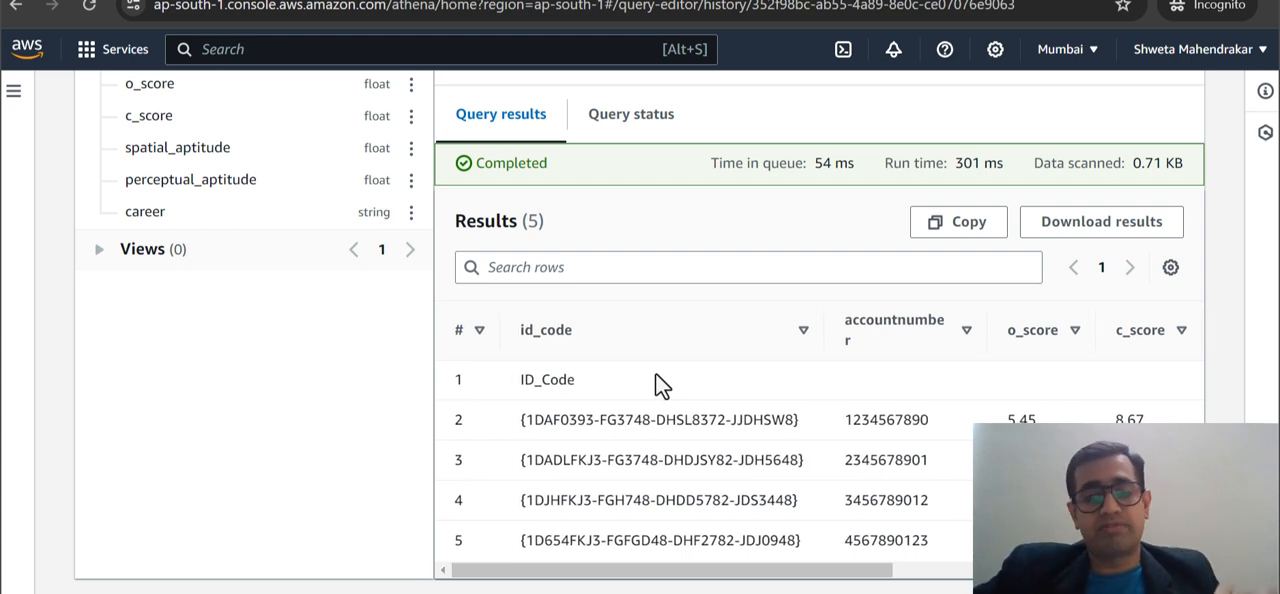
Examine the values in result rows 2 to 5 from id_code through career, then return to the query text.
scroll(660, 385, "down", 1)
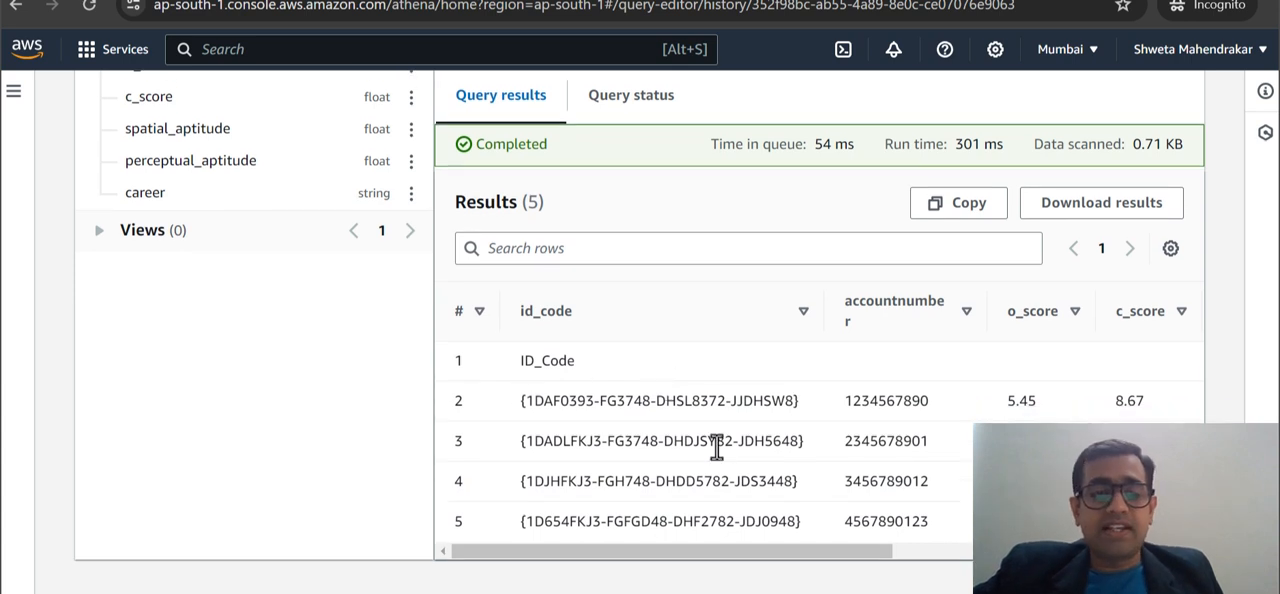
left_click_drag(515, 402, 940, 530)
scroll(1150, 521, "right", 5)
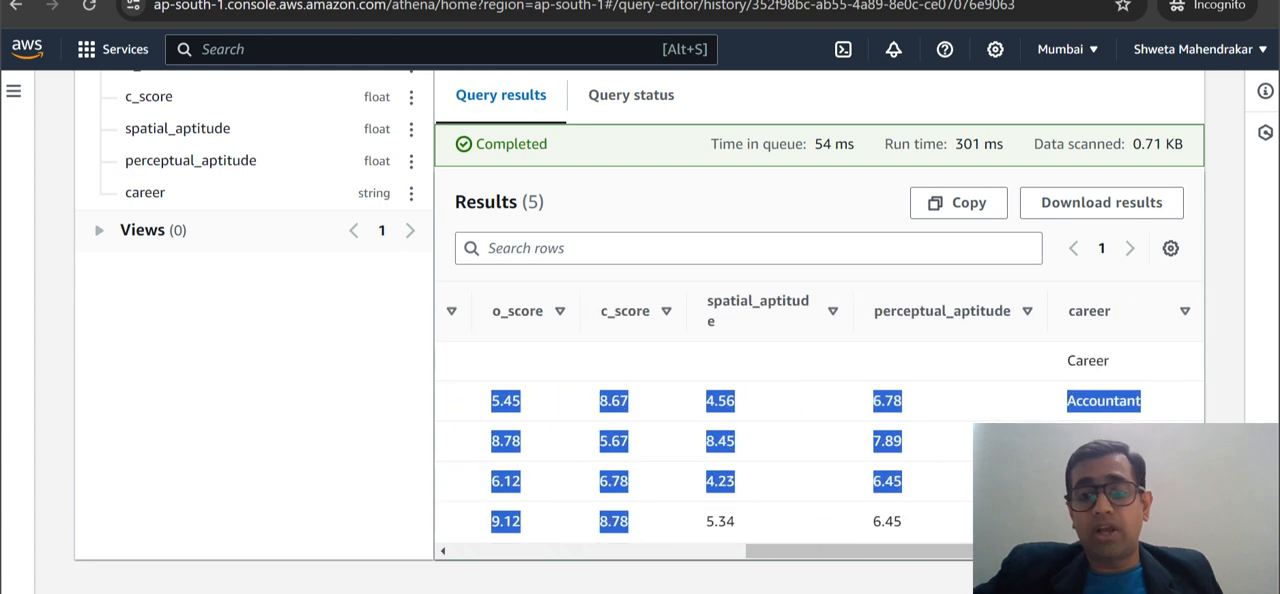
left_click_drag(1150, 521, 462, 389)
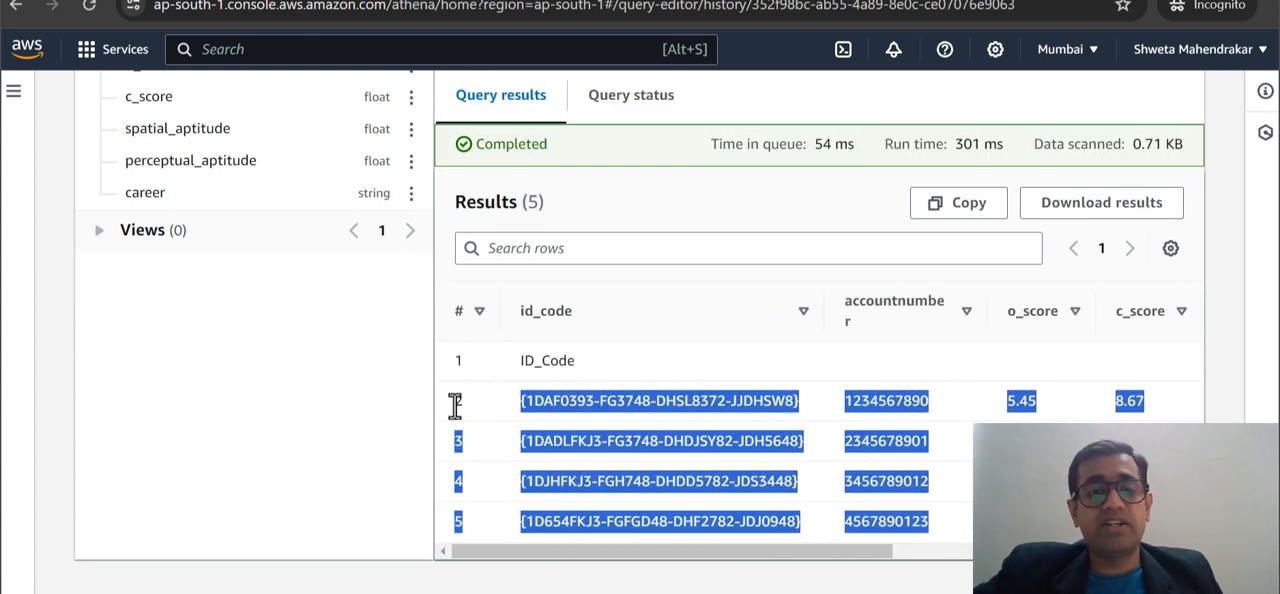
left_click(443, 405)
scroll(447, 412, "up", 2)
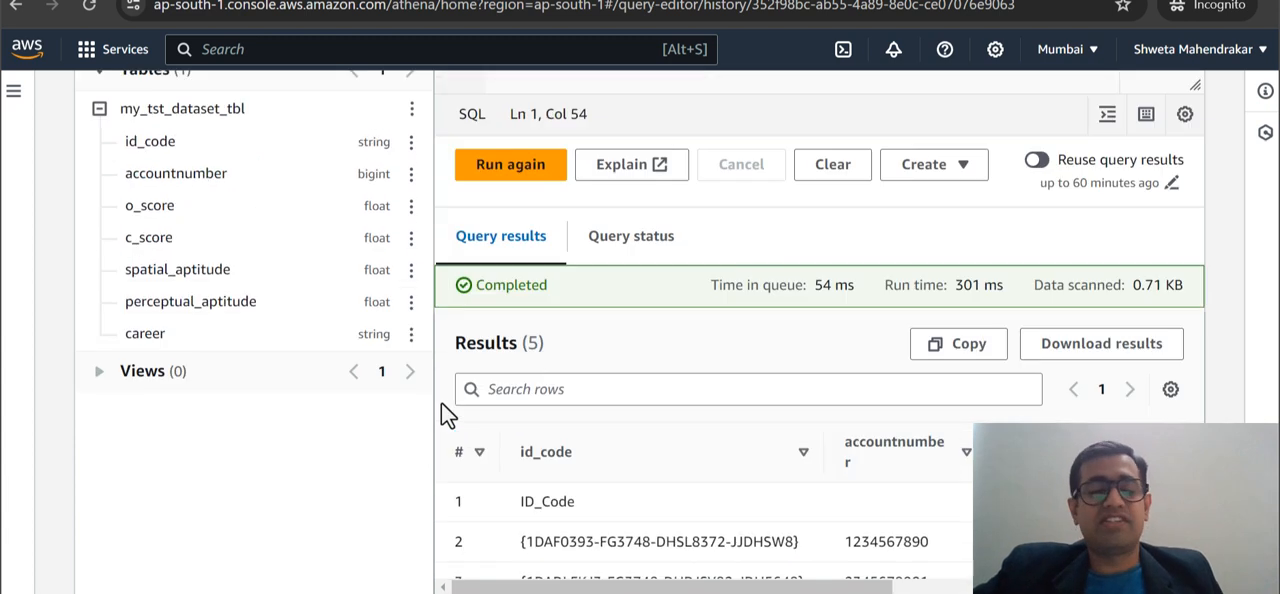
scroll(443, 408, "up", 3)
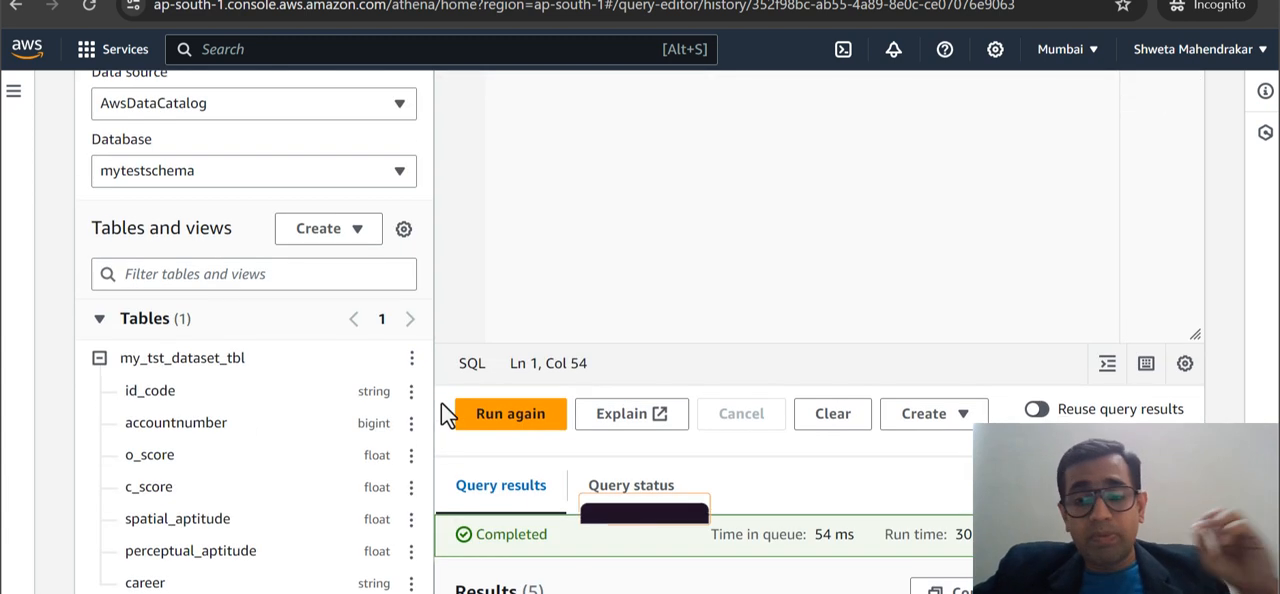
scroll(441, 402, "up", 2)
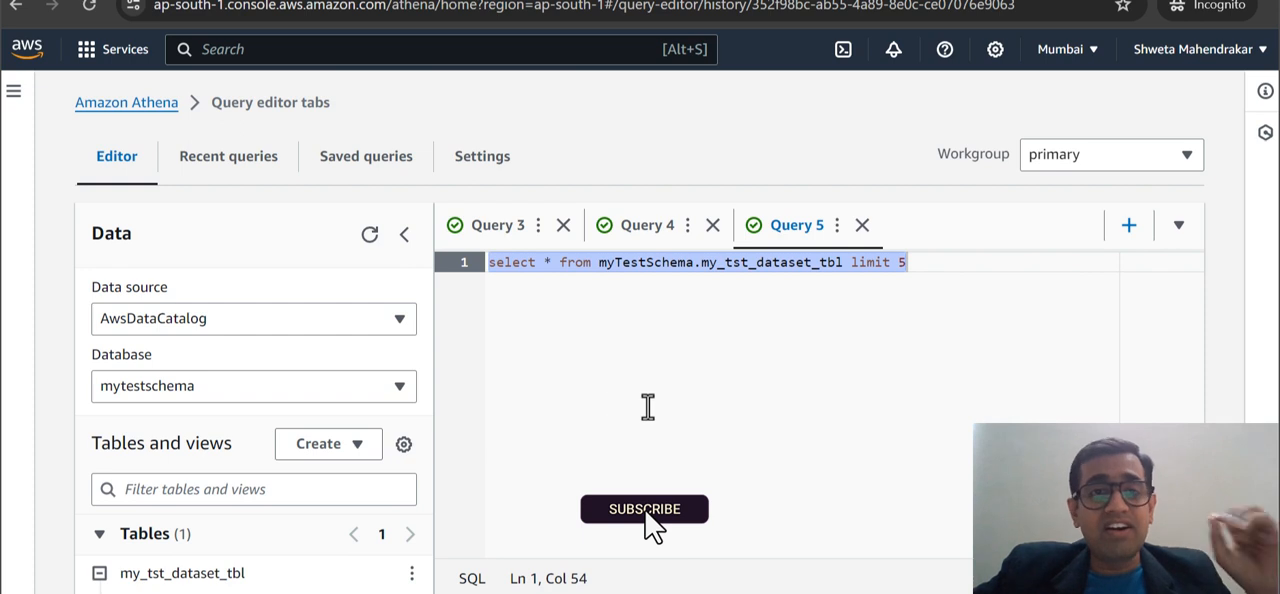
Switch to the S3 console and check the dataset folder of cloud-simplifier-dataset-bucket and the file stored in it.
left_click(650, 418)
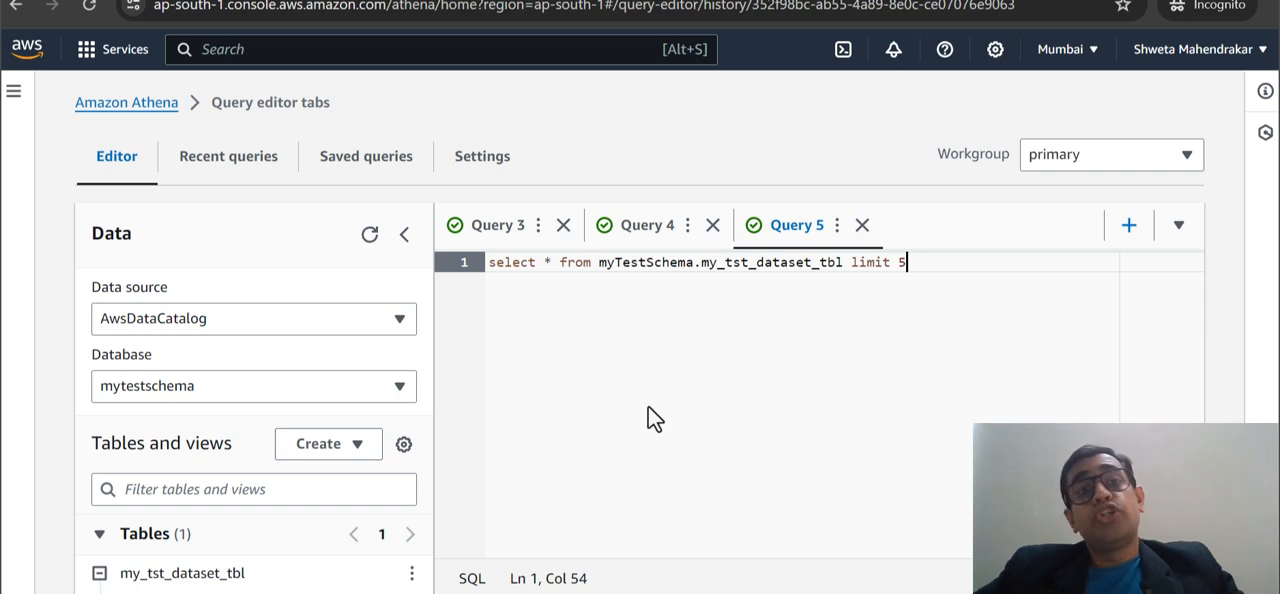
left_click(428, 8)
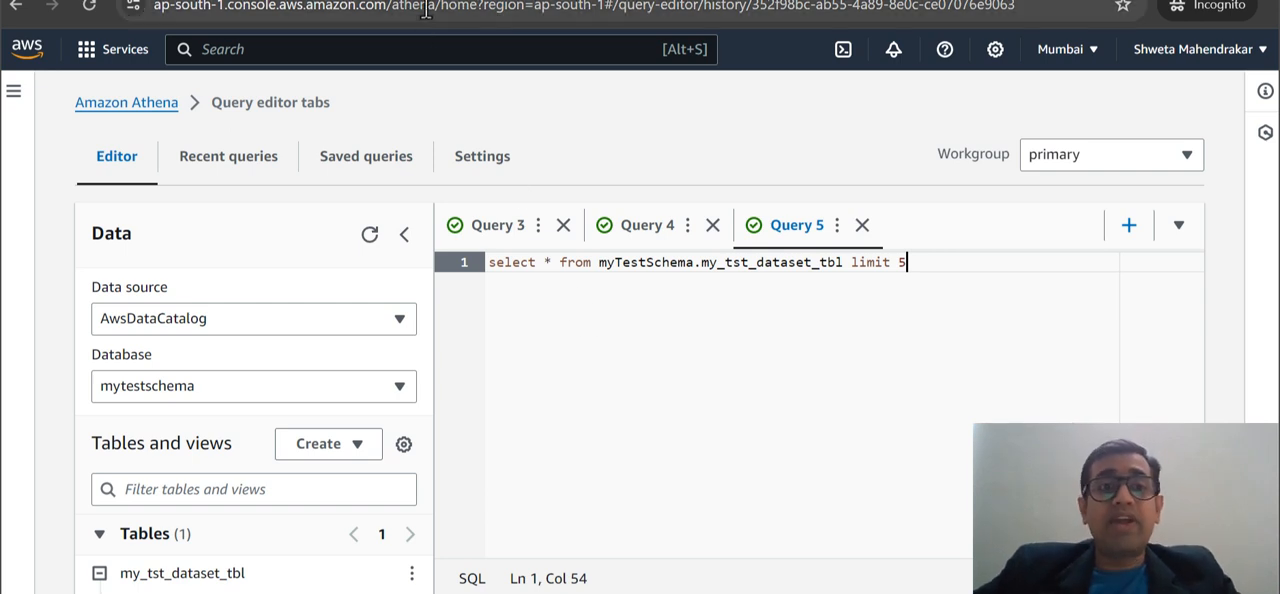
key("ctrl+shift+Tab")
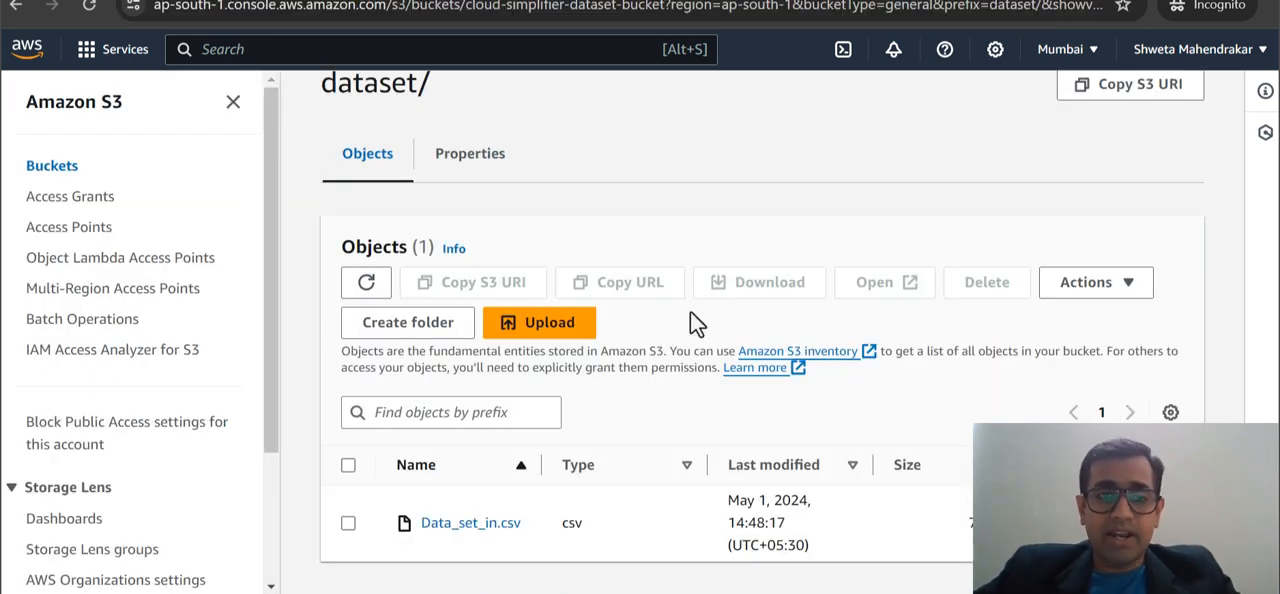
scroll(712, 420, "up", 1)
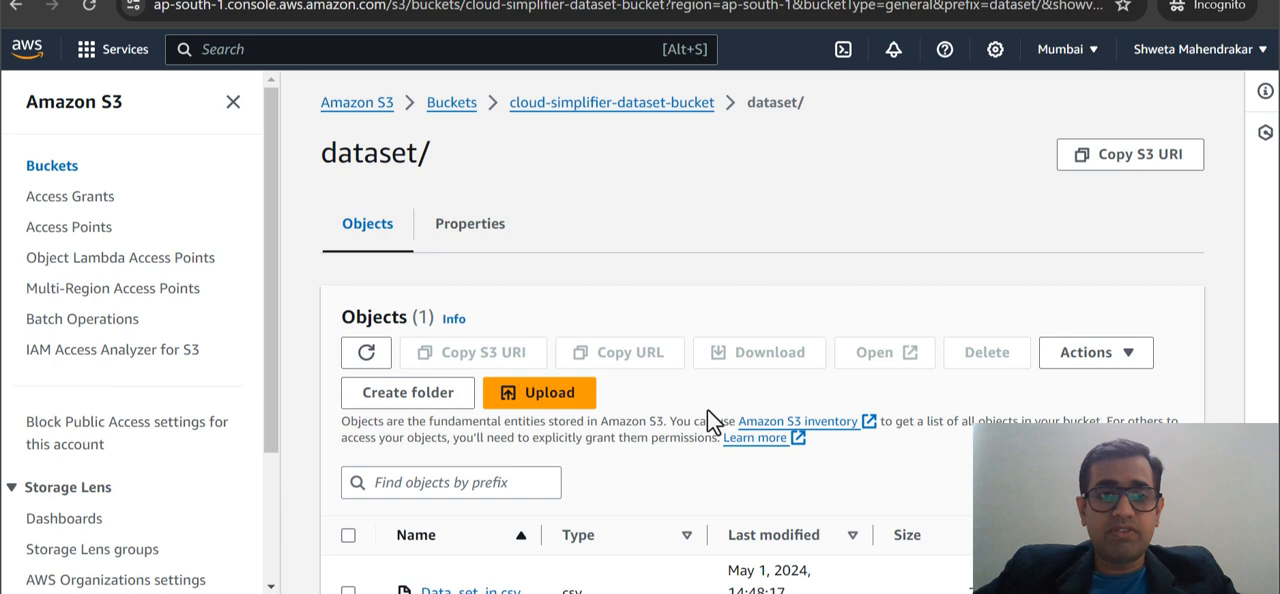
double_click(773, 108)
left_click(778, 152)
scroll(700, 157, "down", 1)
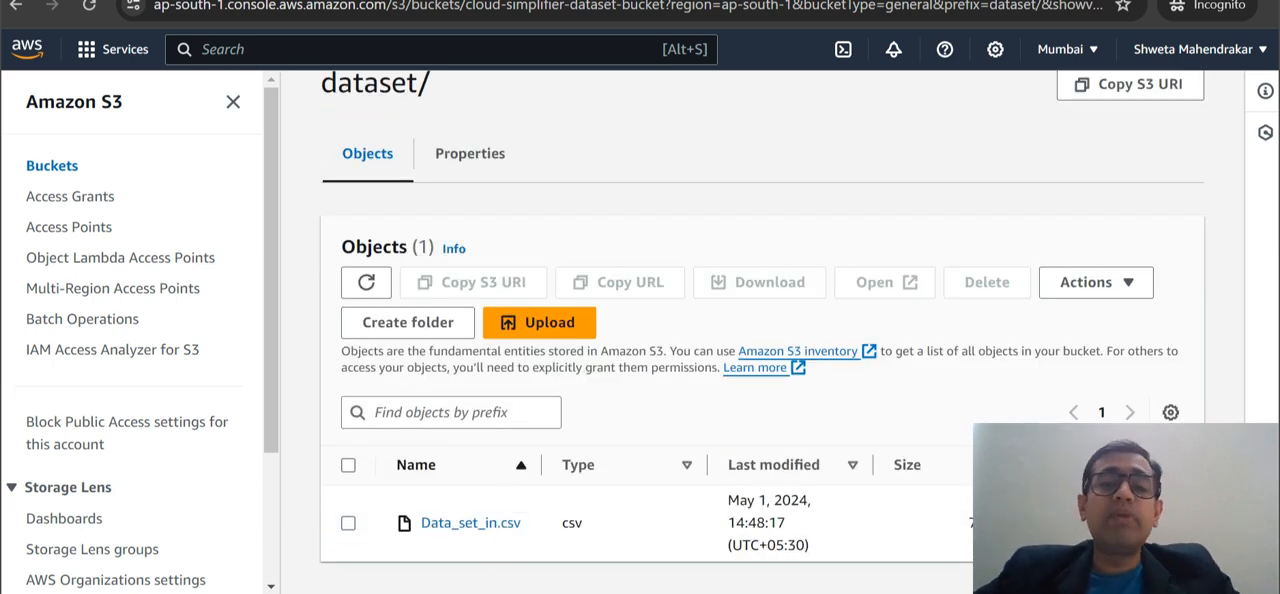
Return to Athena and review the CREATE DATABASE statement and the S3 location in the CREATE EXTERNAL TABLE statement.
left_click(610, 1)
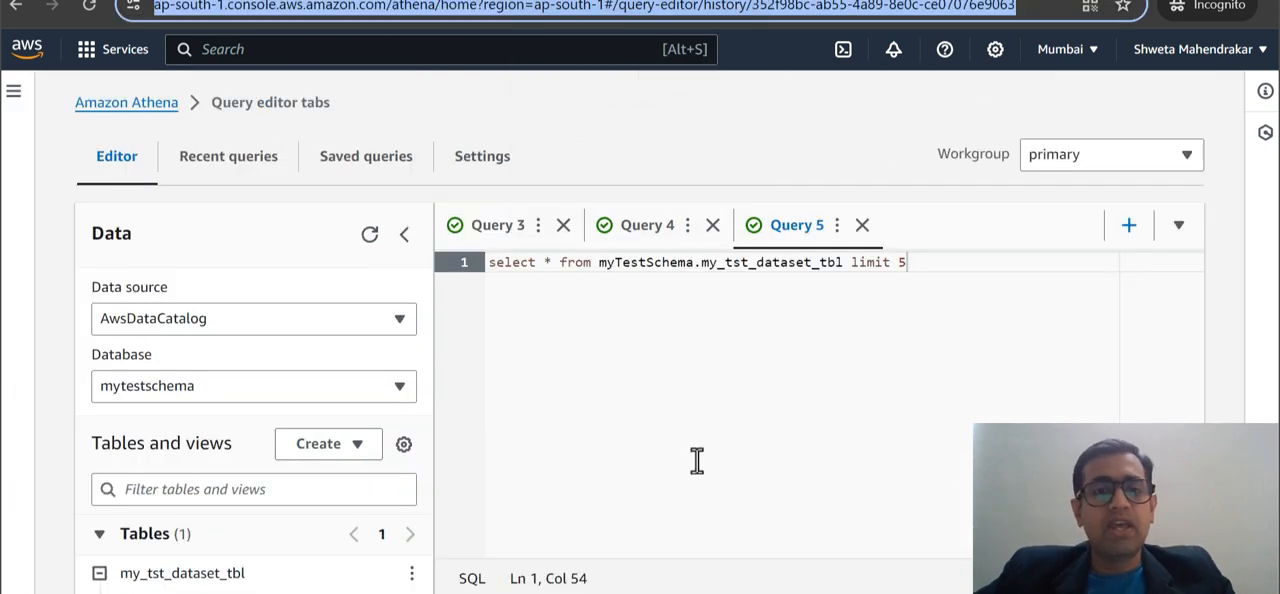
left_click(507, 228)
scroll(618, 370, "down", 1)
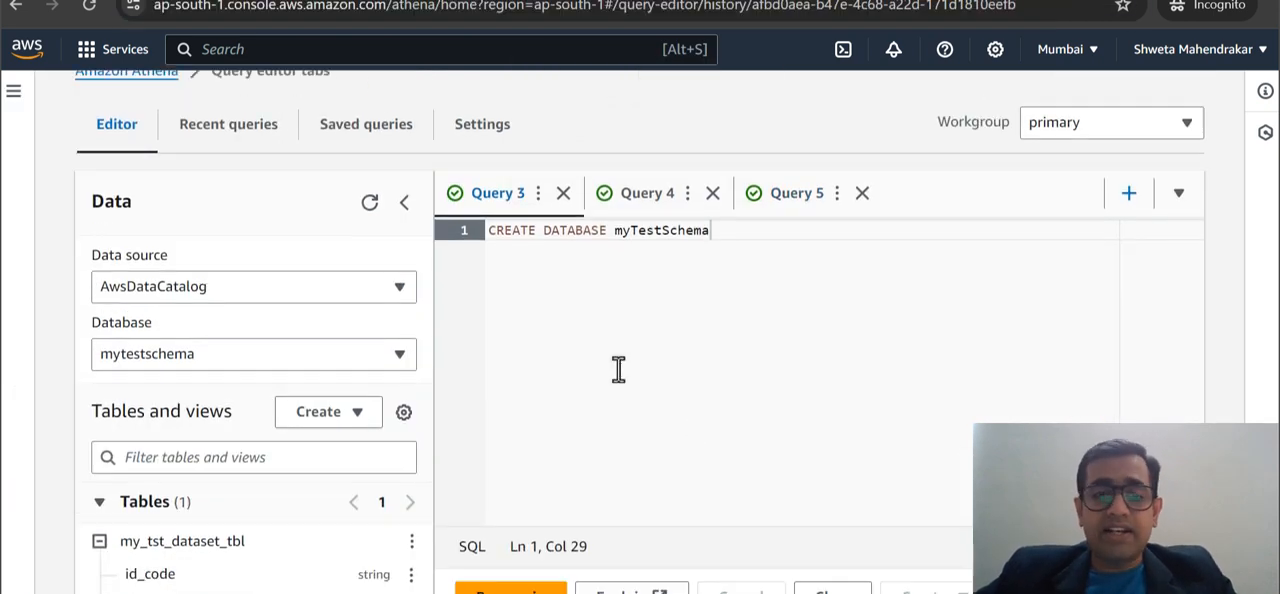
left_click(660, 200)
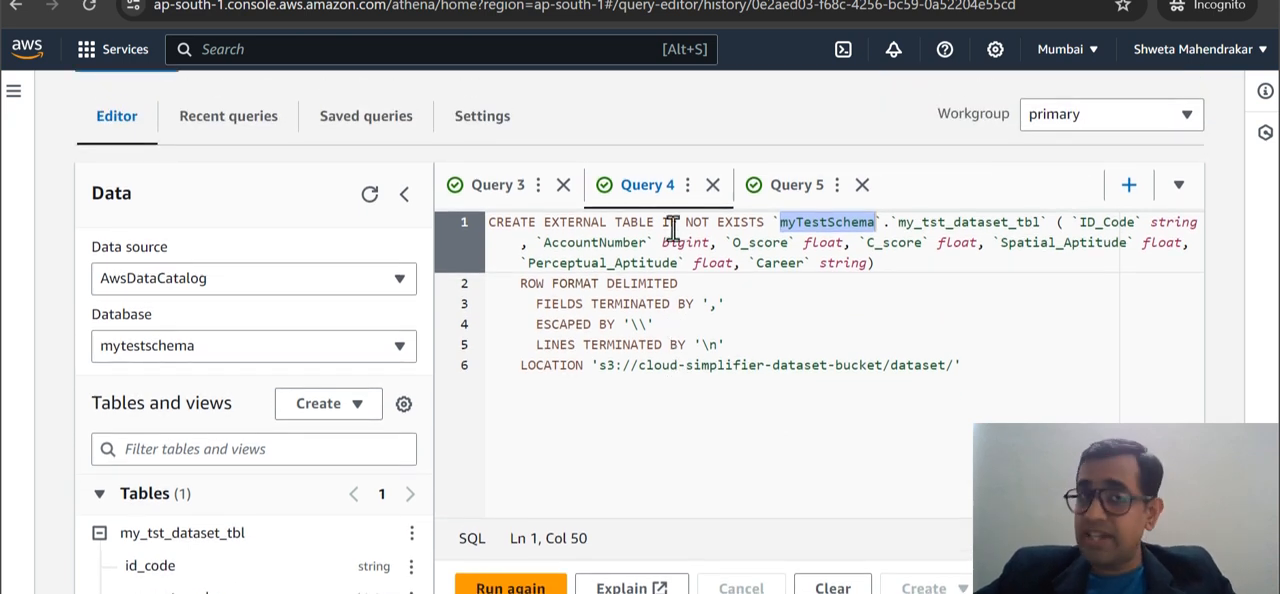
left_click_drag(960, 362, 601, 367)
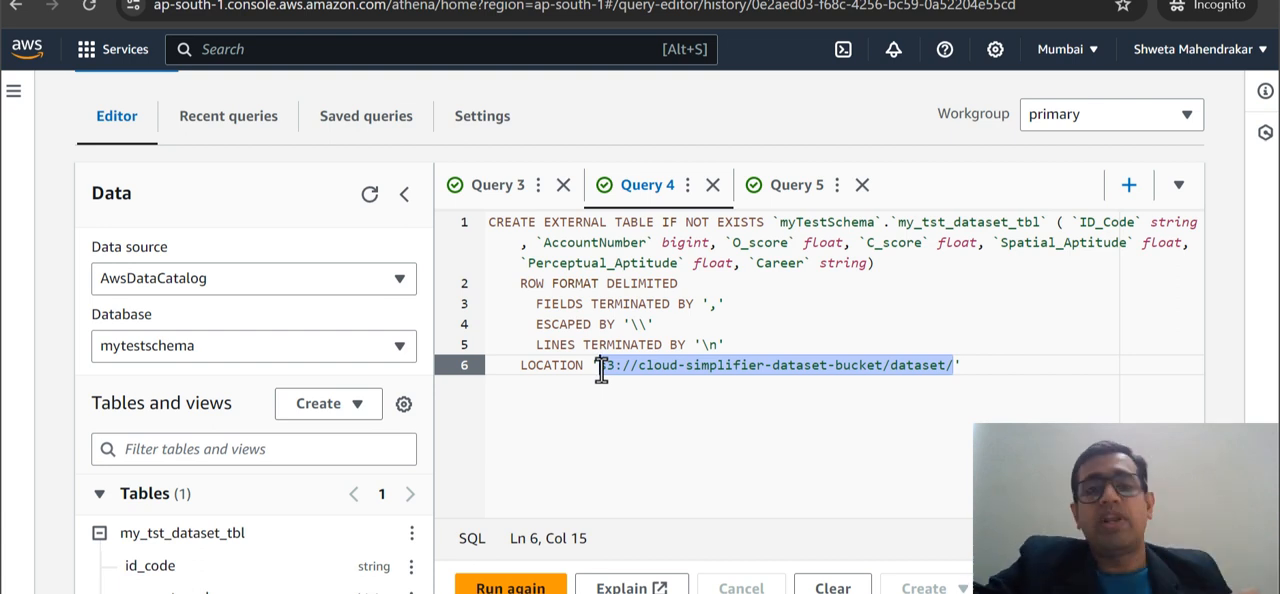
Review the select query on myTestSchema.my_tst_dataset_tbl together with its results.
left_click(790, 187)
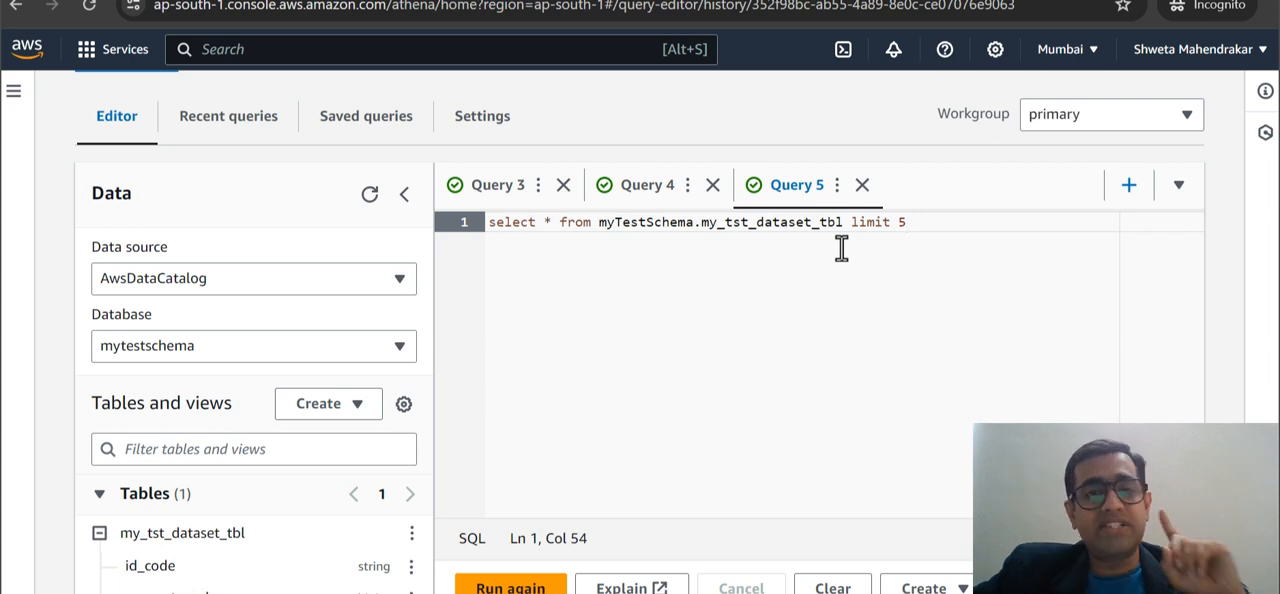
scroll(841, 250, "down", 5)
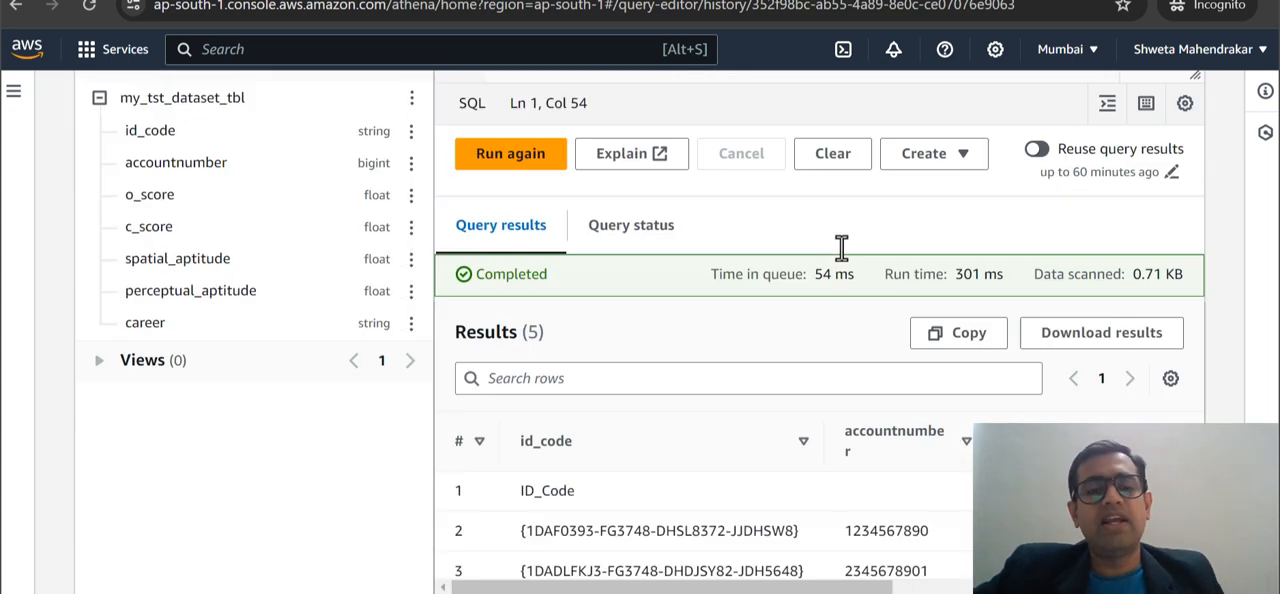
scroll(758, 442, "up", 5)
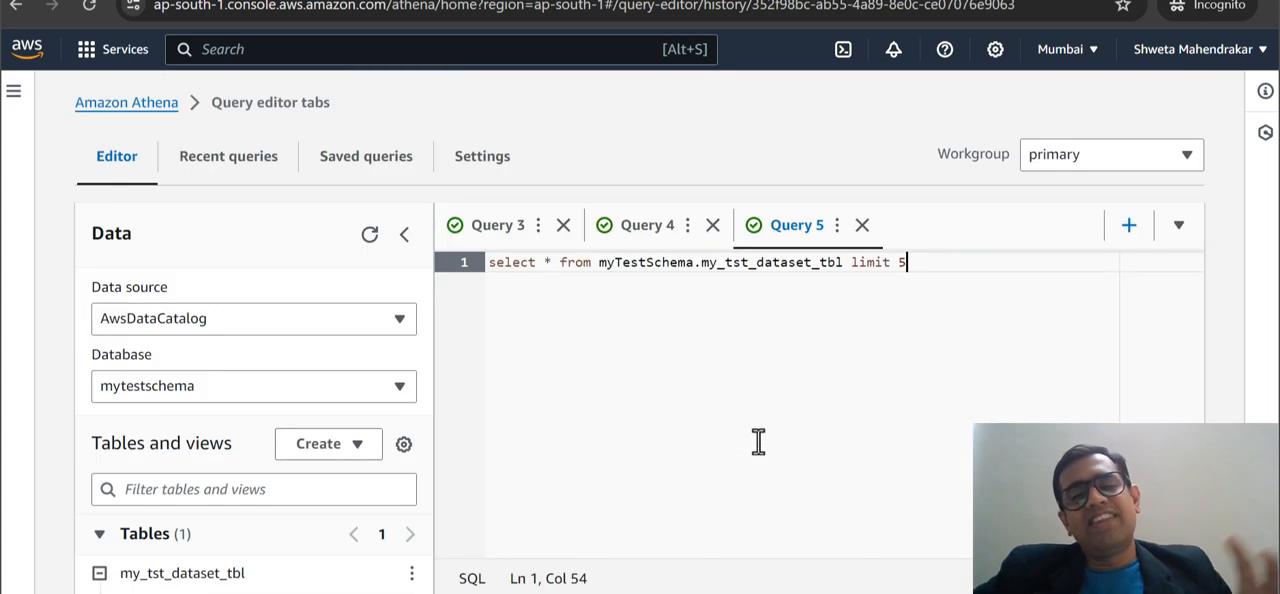